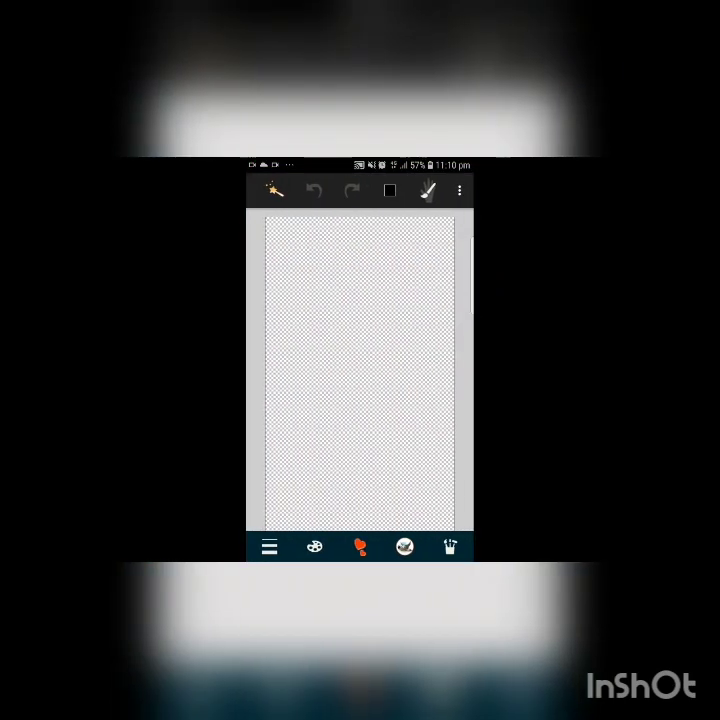
Step: Leave the drawing app's blank canvas via its toolbar icon to reach the GIMP desktop
left_click(404, 546)
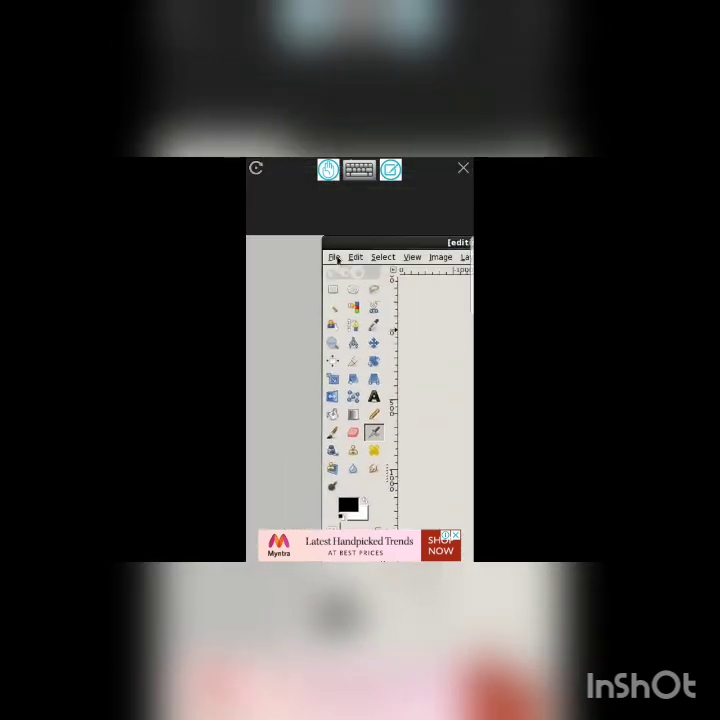
Step: Start a new image, expand Advanced Options and select the X resolution field
left_click(337, 259)
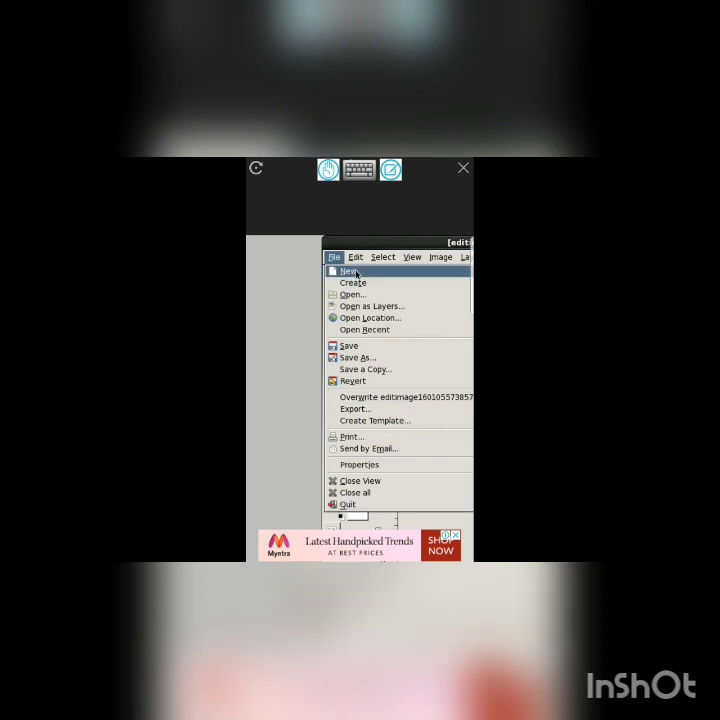
left_click(350, 271)
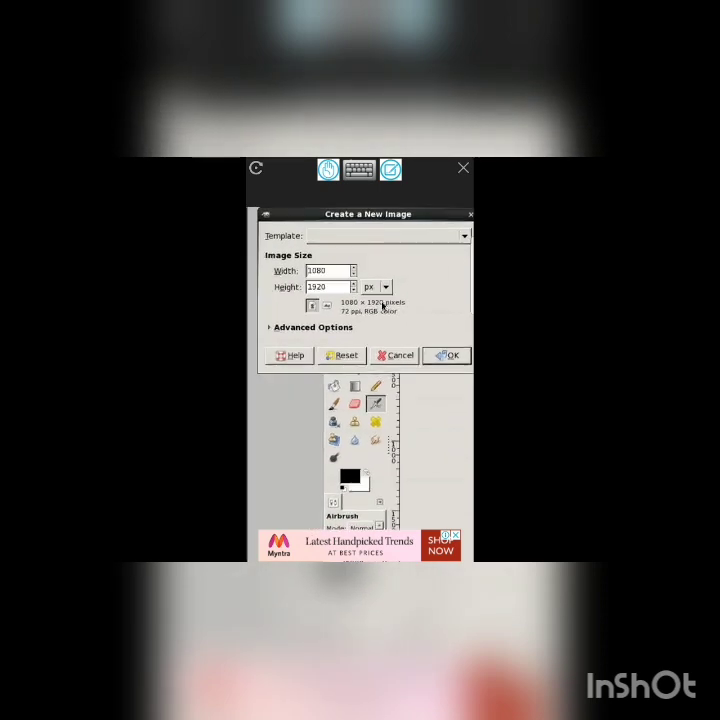
left_click(337, 328)
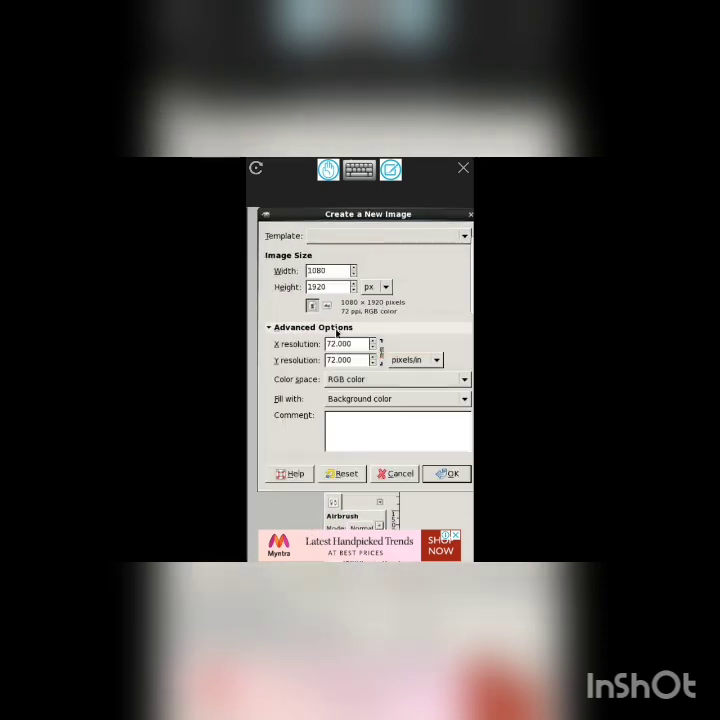
double_click(338, 344)
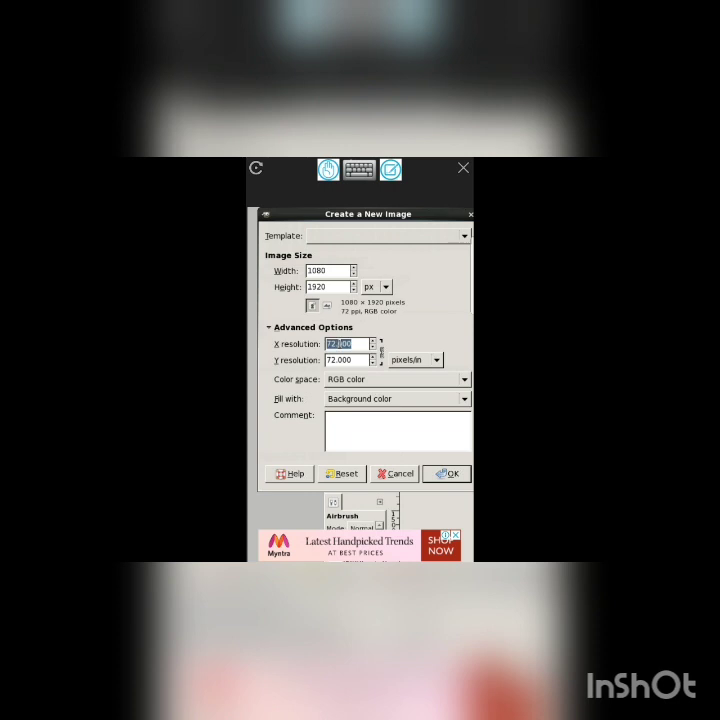
Step: Enter 300 as the X resolution using the on-screen numeric keyboard
left_click(358, 170)
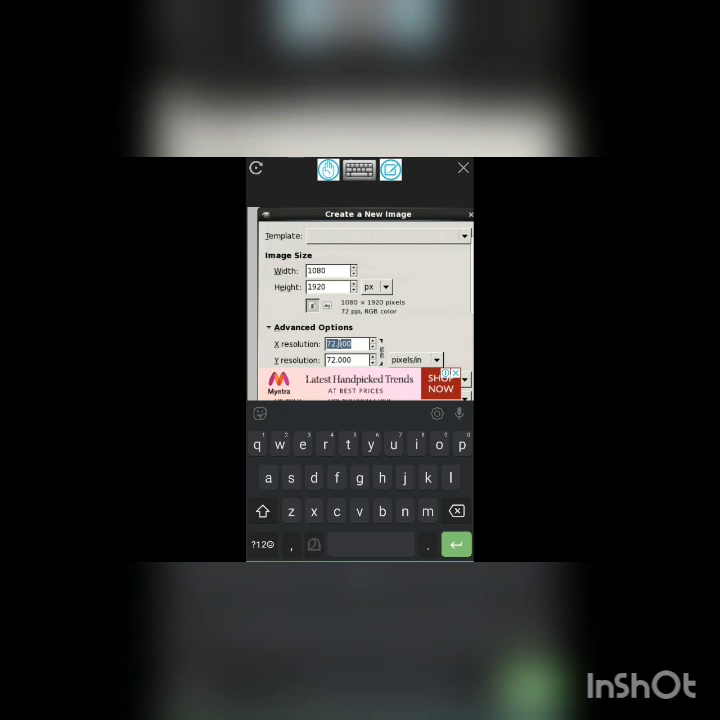
left_click(262, 544)
left_click(302, 444)
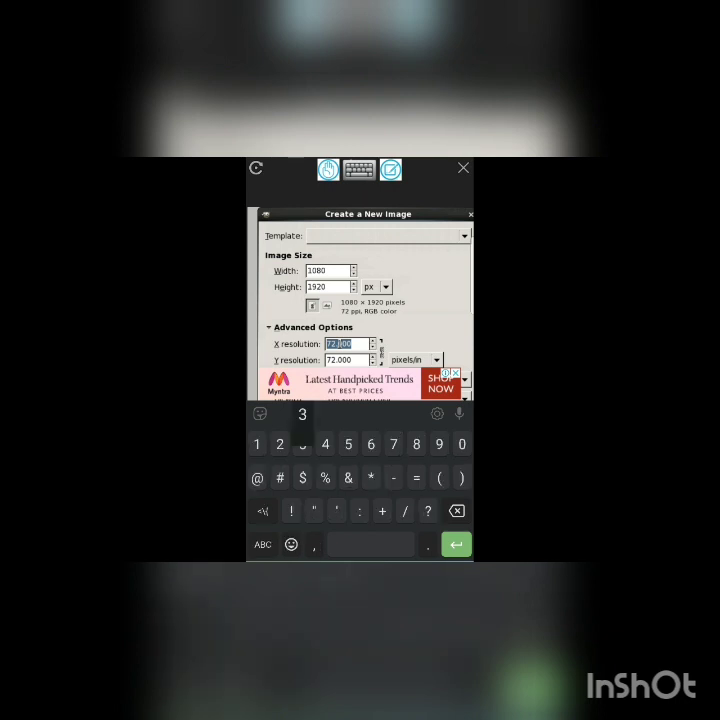
left_click(462, 444)
left_click(462, 444)
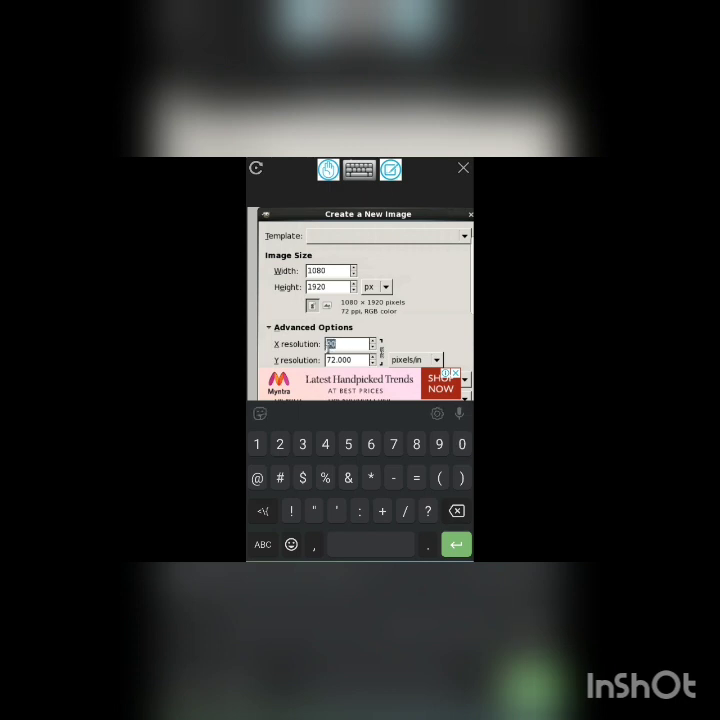
left_click(302, 444)
left_click(462, 444)
left_click(462, 444)
Step: Apply 300 ppi to the Y resolution and create the 1080 × 1920 image
scroll(360, 300, "down", 2)
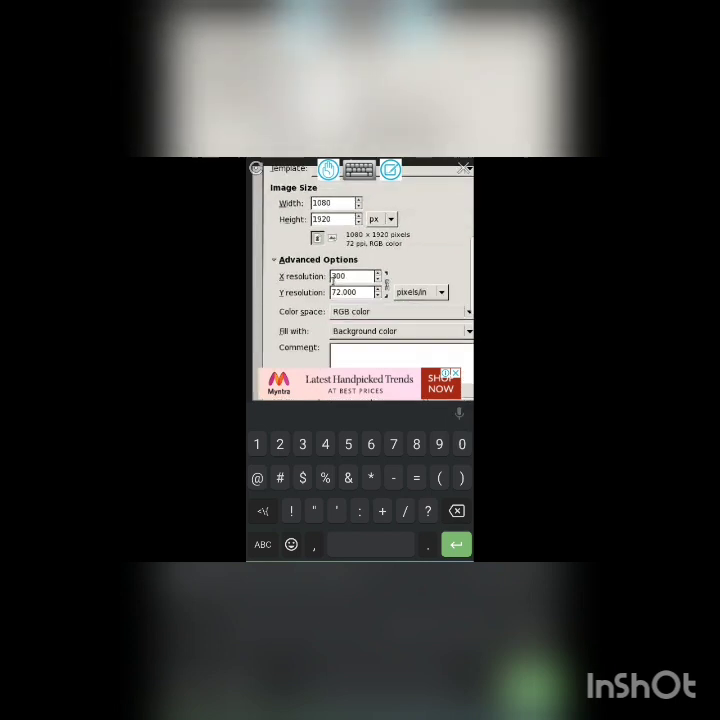
double_click(352, 292)
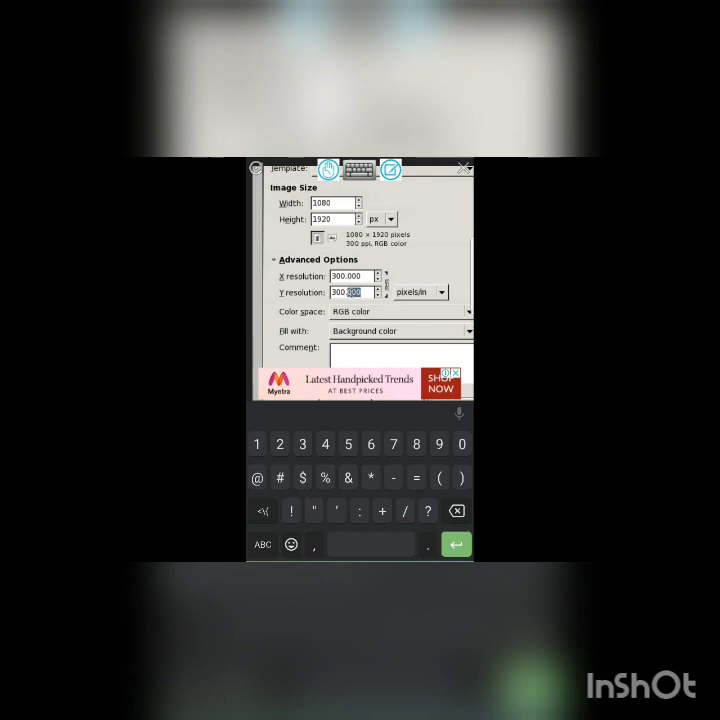
scroll(360, 280, "down", 1)
scroll(360, 280, "down", 1)
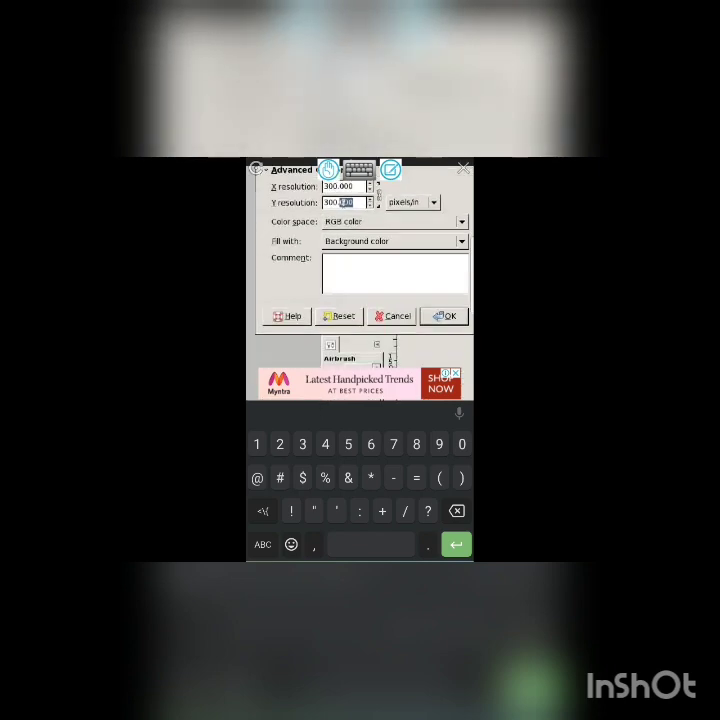
scroll(360, 280, "right", 3)
scroll(360, 280, "left", 2)
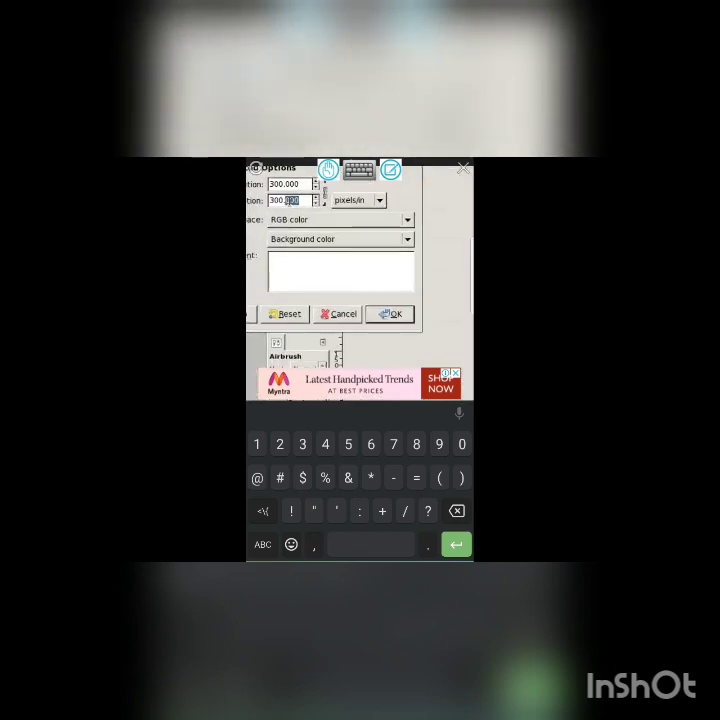
left_click(393, 314)
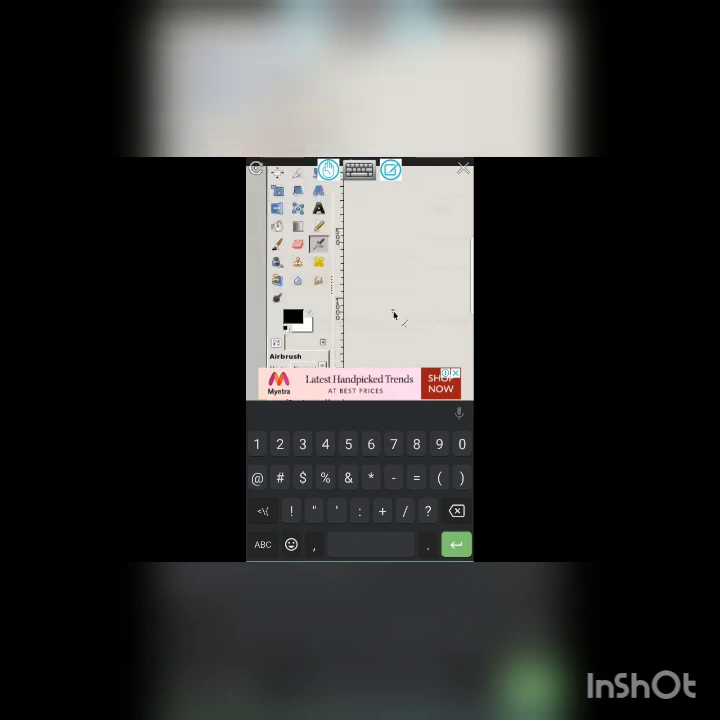
Step: Pan to the toolbox and select the Blend gradient tool
scroll(360, 270, "down", 3)
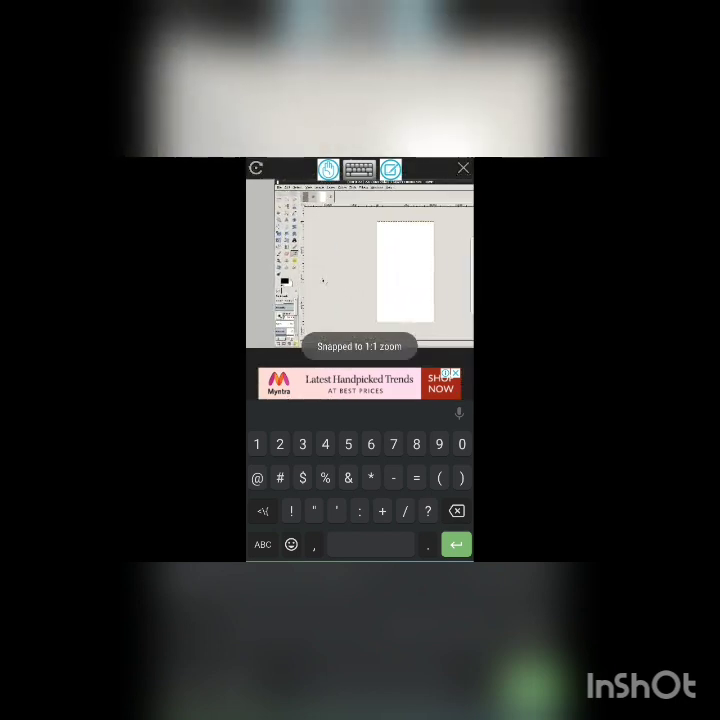
scroll(360, 270, "up", 3)
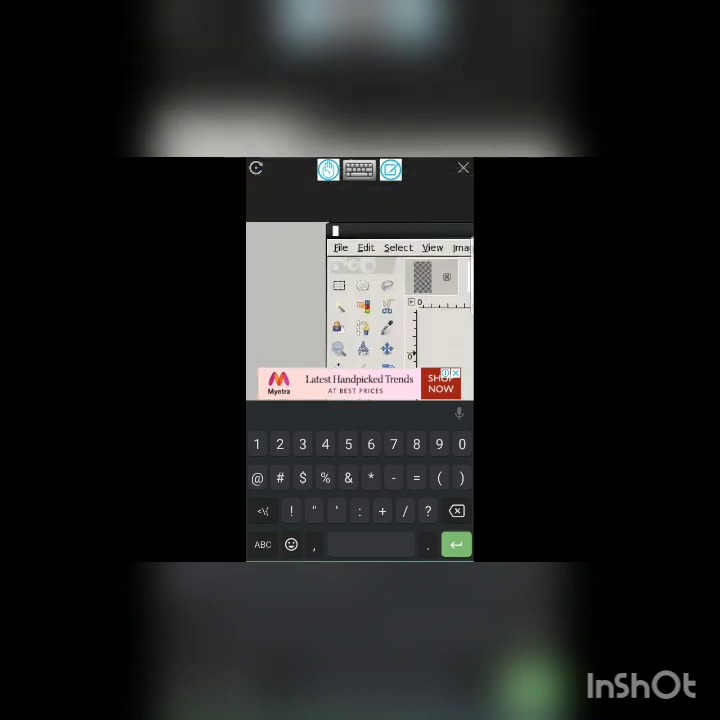
scroll(360, 280, "up", 2)
left_click_drag(360, 280, 330, 245)
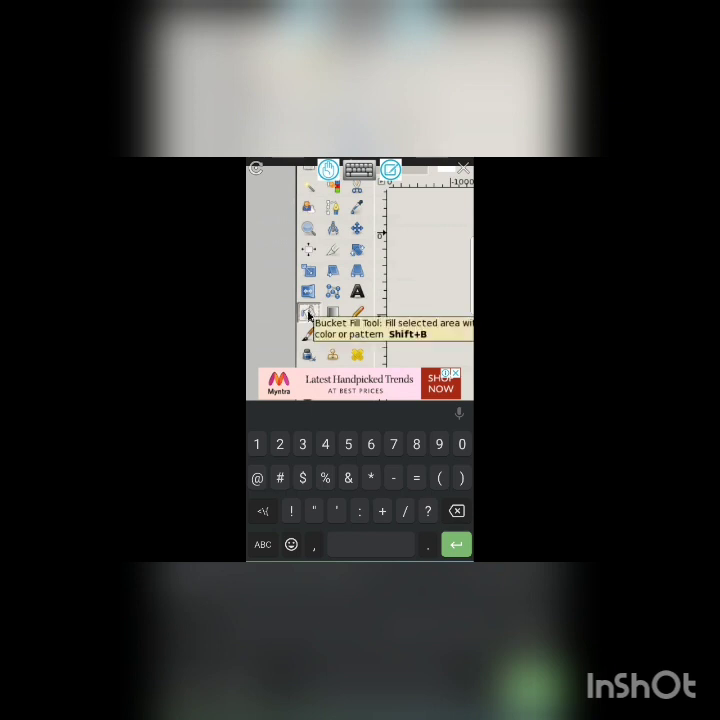
mouse_move(360, 280)
left_mouse_down()
mouse_move(240, 256)
mouse_move(397, 291)
left_mouse_up()
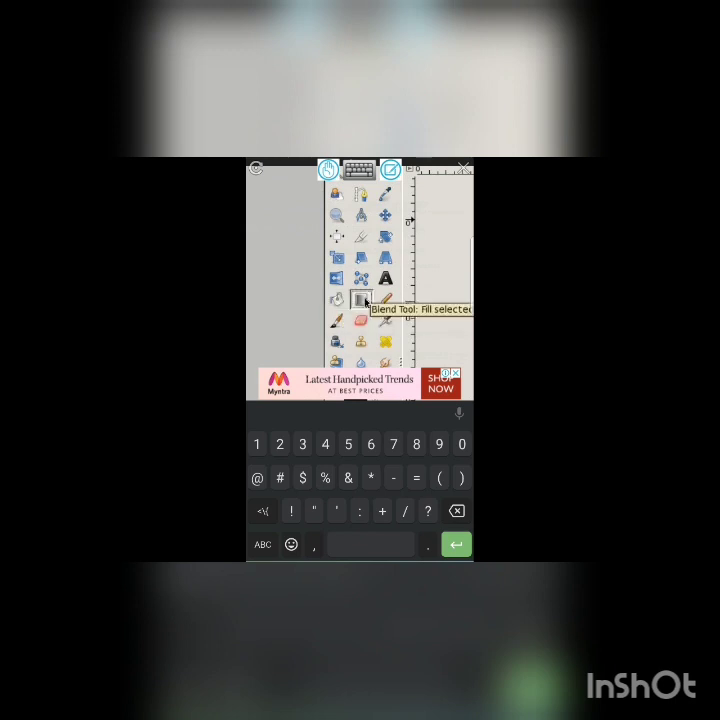
mouse_move(365, 300)
left_mouse_down()
mouse_move(231, 300)
mouse_move(410, 273)
mouse_move(378, 228)
mouse_move(377, 207)
left_mouse_up()
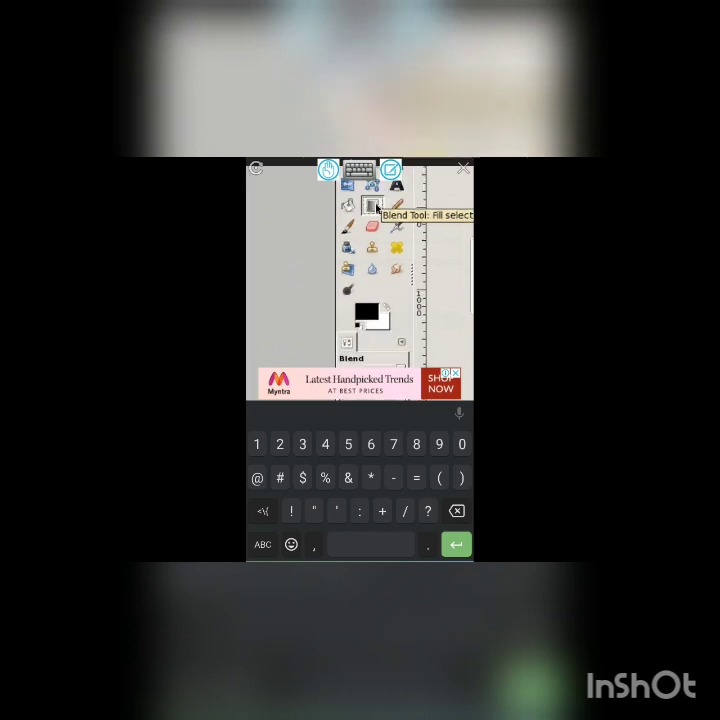
Step: Set the foreground colour to bright green 9eea32
left_click(368, 313)
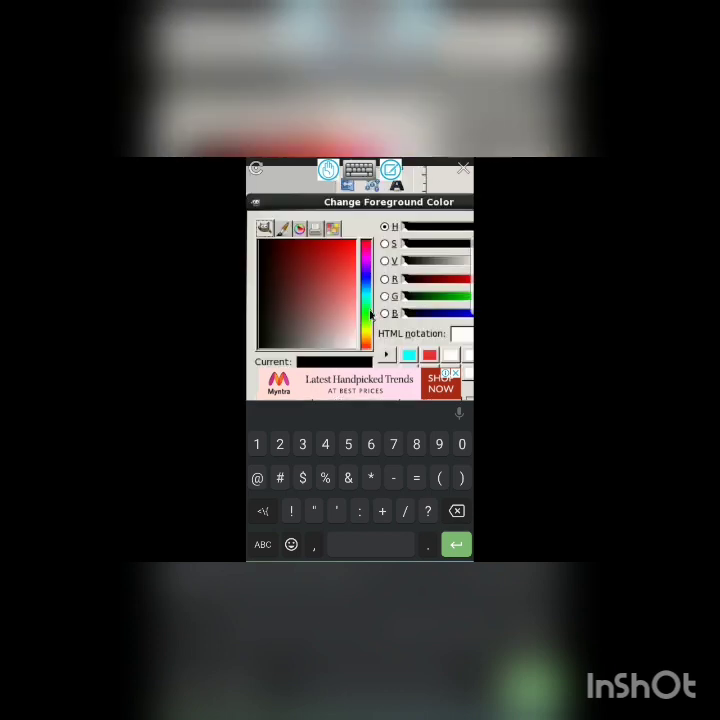
mouse_move(370, 315)
left_mouse_down()
mouse_move(370, 250)
mouse_move(370, 365)
left_mouse_up()
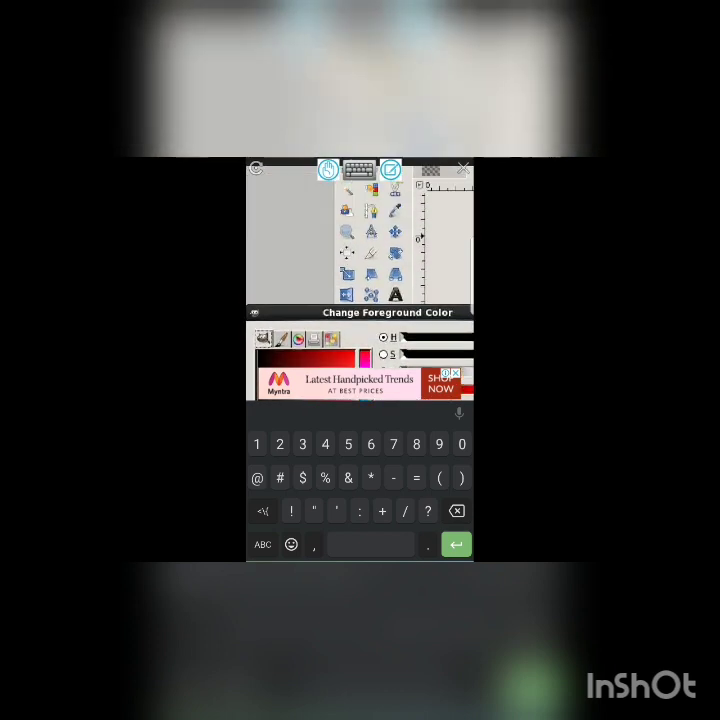
mouse_move(373, 429)
left_mouse_down()
mouse_move(373, 256)
mouse_move(328, 240)
mouse_move(336, 273)
left_mouse_up()
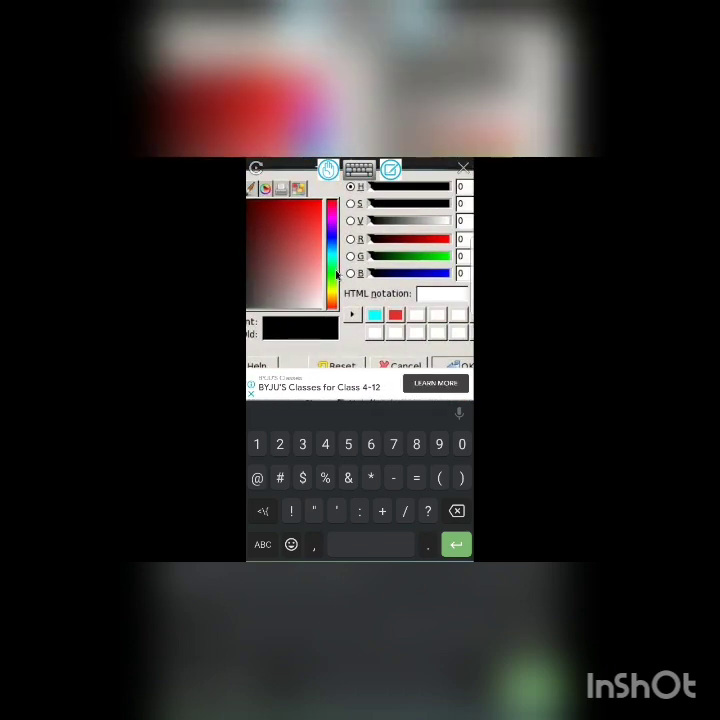
left_click(334, 286)
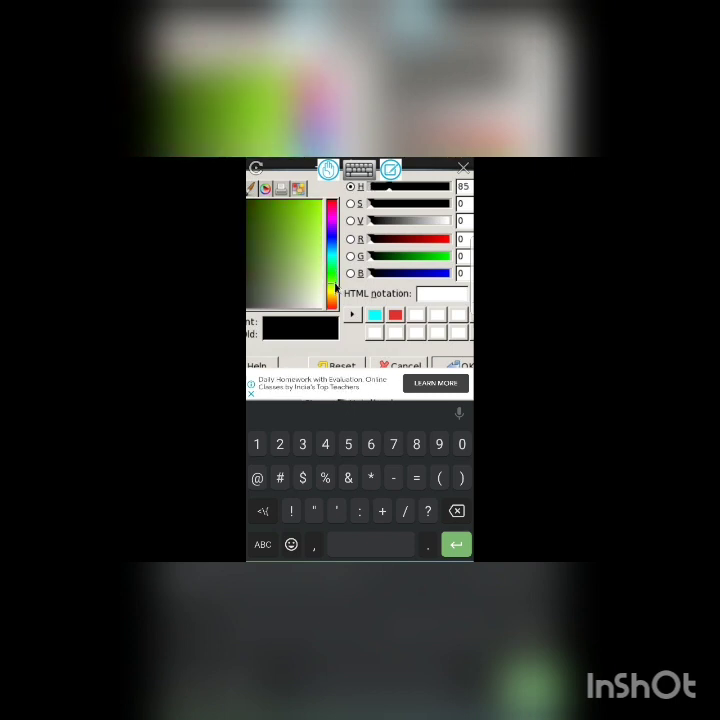
mouse_move(336, 288)
left_mouse_down()
mouse_move(371, 248)
mouse_move(366, 301)
left_mouse_up()
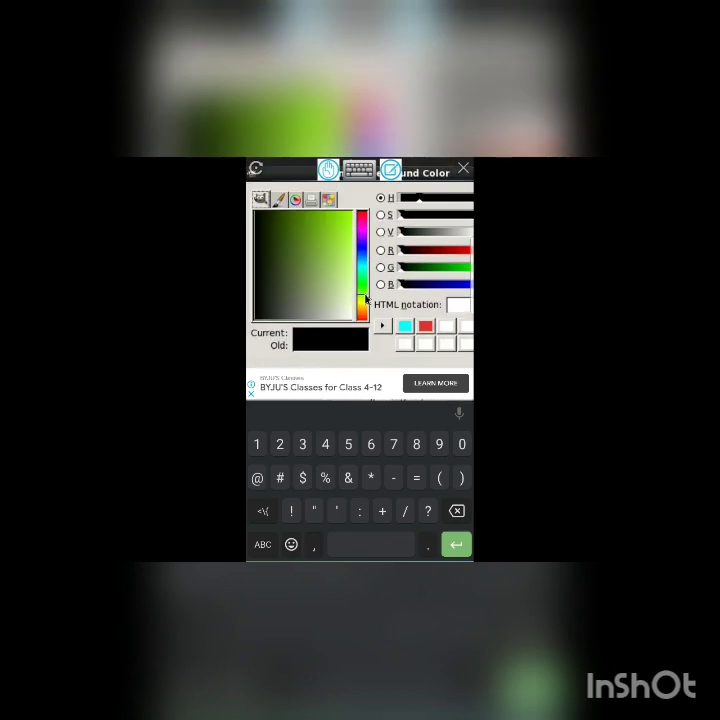
left_click(344, 237)
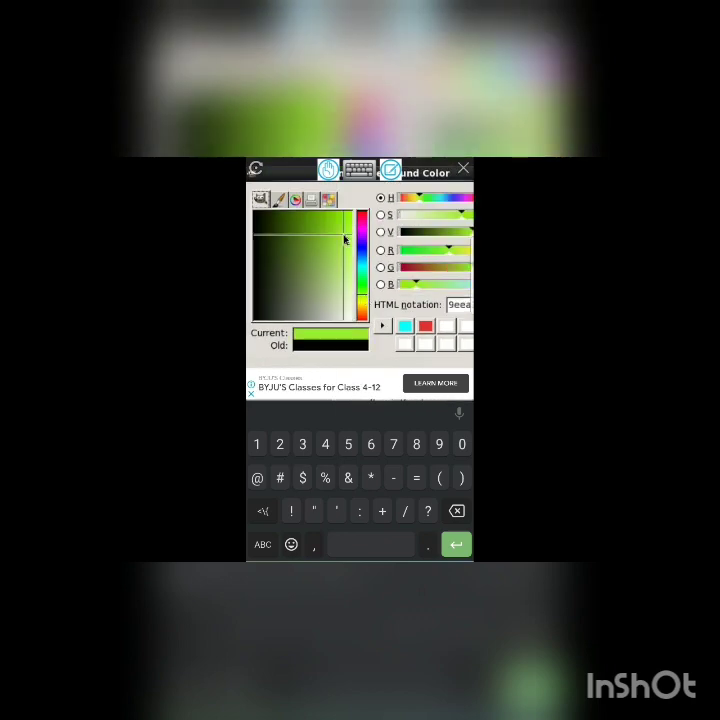
left_click_drag(344, 237, 247, 230)
left_click_drag(360, 330, 367, 219)
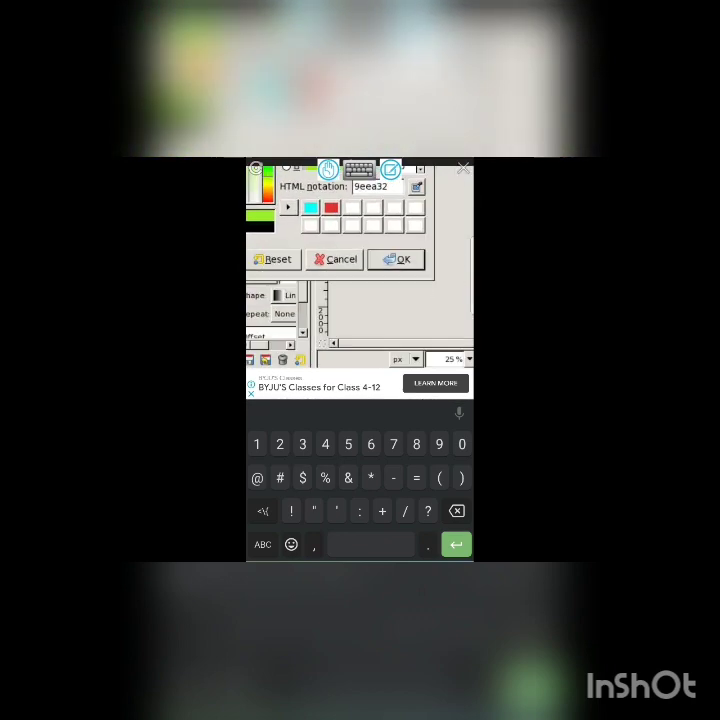
left_click_drag(395, 260, 395, 355)
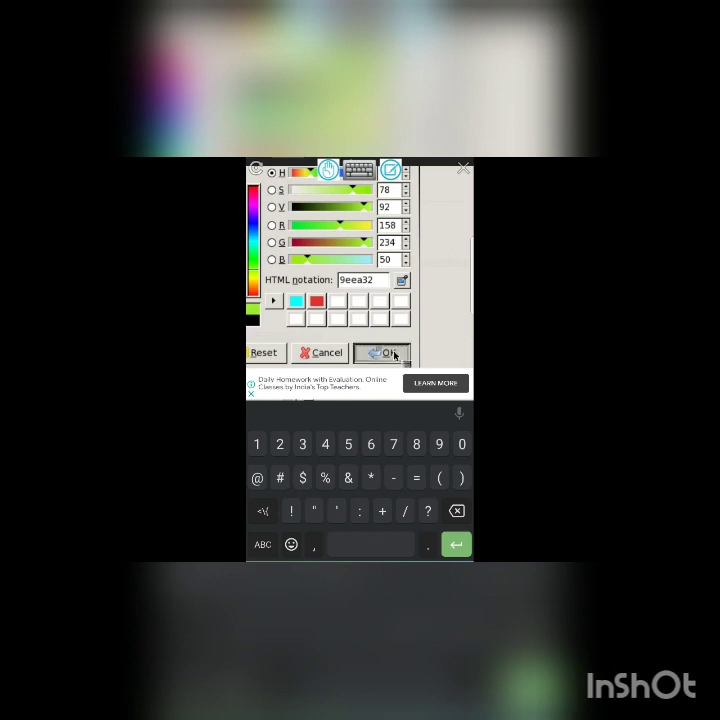
left_click(395, 355)
left_click_drag(300, 280, 400, 250)
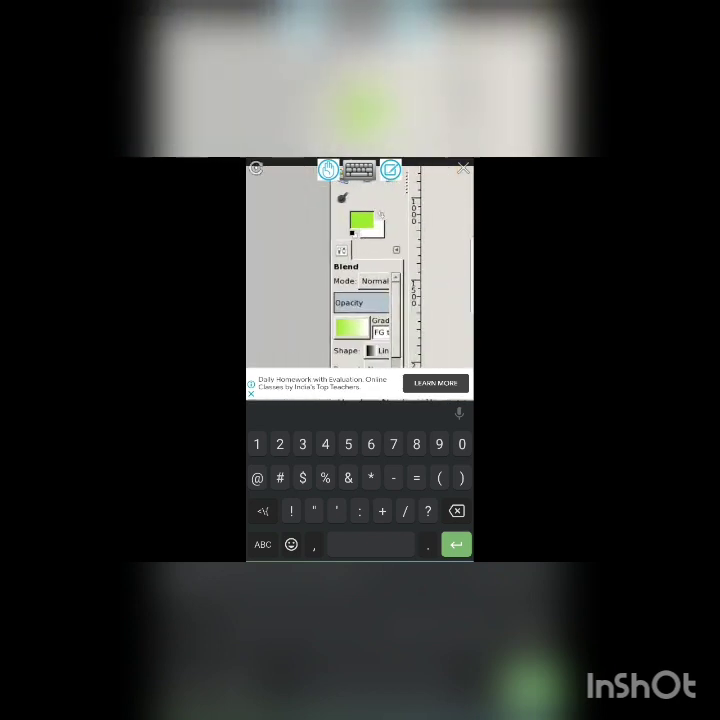
Step: Keep the background colour as white ffffff and confirm it
left_click(358, 222)
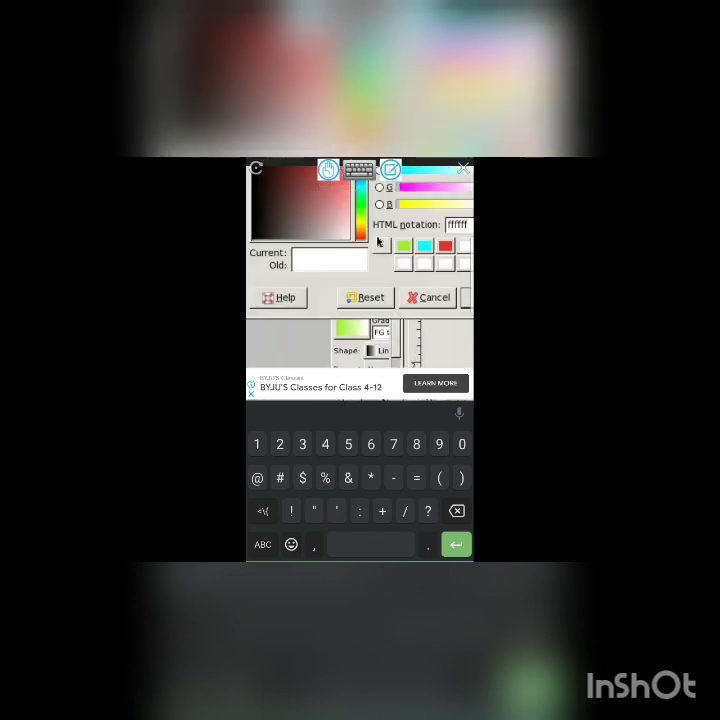
left_click_drag(378, 242, 320, 321)
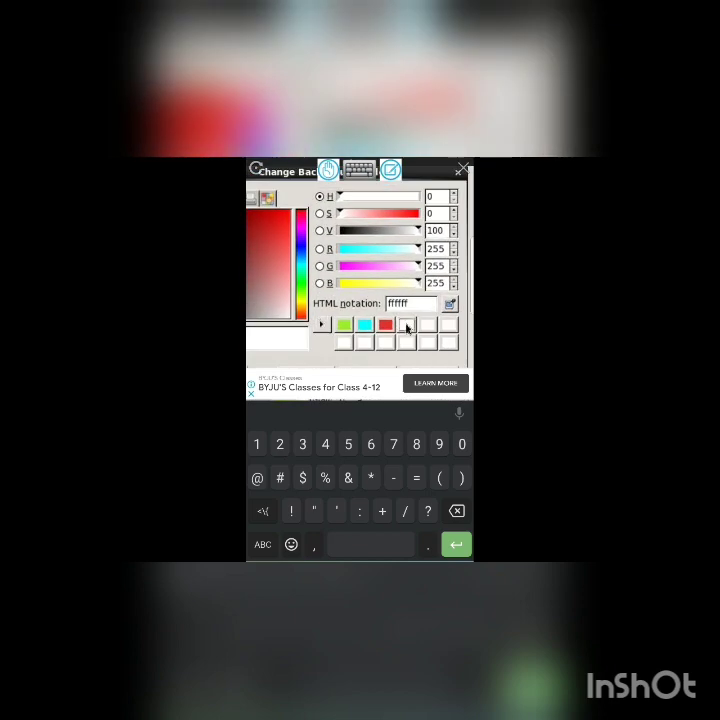
mouse_move(320, 321)
left_mouse_down()
mouse_move(440, 307)
mouse_move(422, 307)
mouse_move(403, 211)
mouse_move(368, 235)
left_mouse_up()
left_click_drag(446, 242, 398, 242)
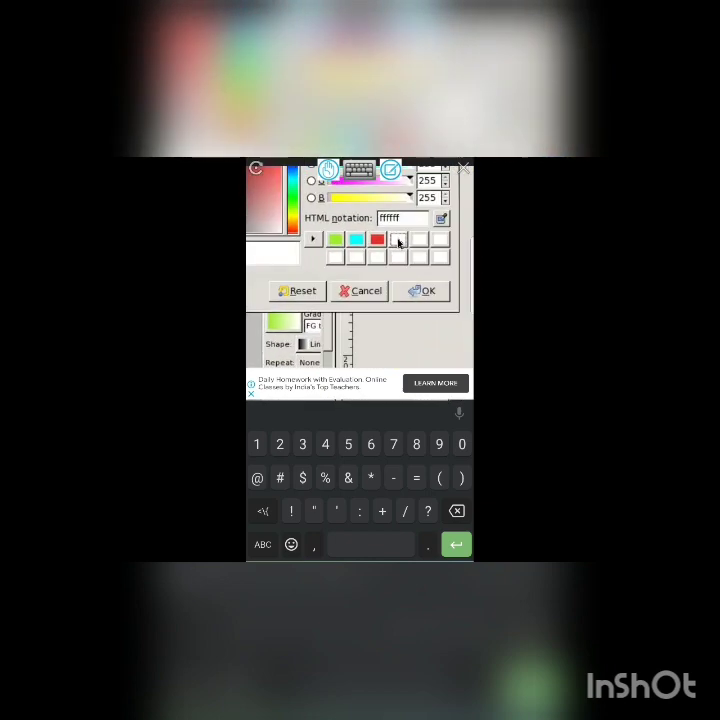
left_click(421, 290)
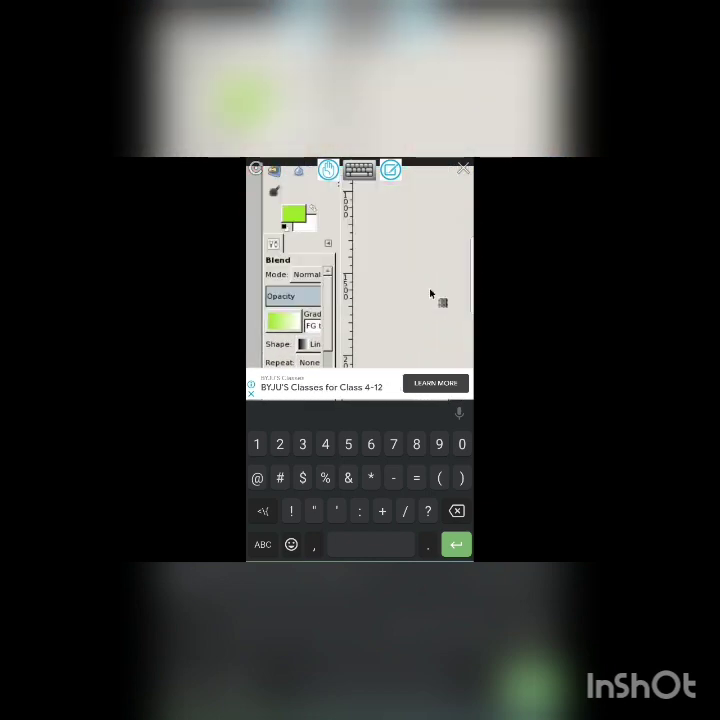
mouse_move(431, 297)
left_mouse_down()
mouse_move(276, 349)
mouse_move(341, 349)
left_mouse_up()
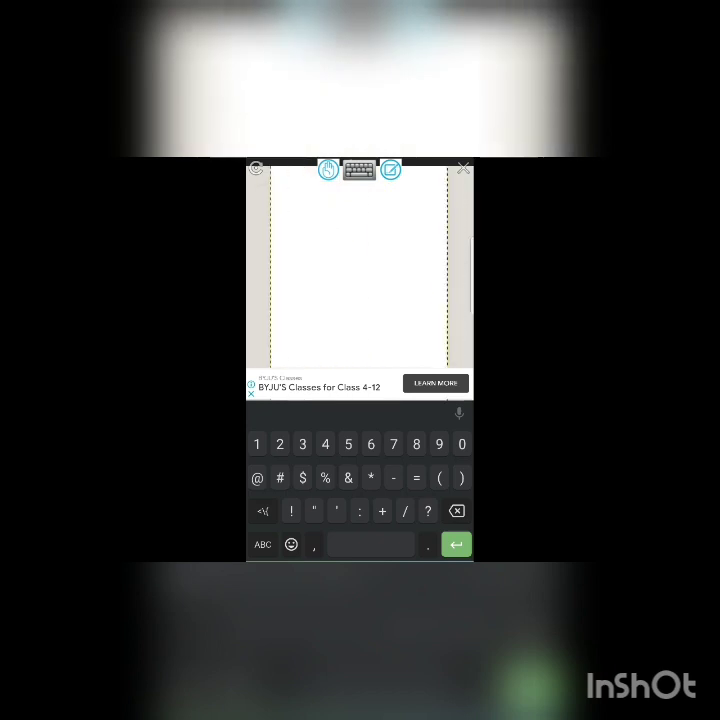
Step: Drag a green-to-white gradient across the whole 1080 × 1920 canvas
scroll(358, 265, "down", 3)
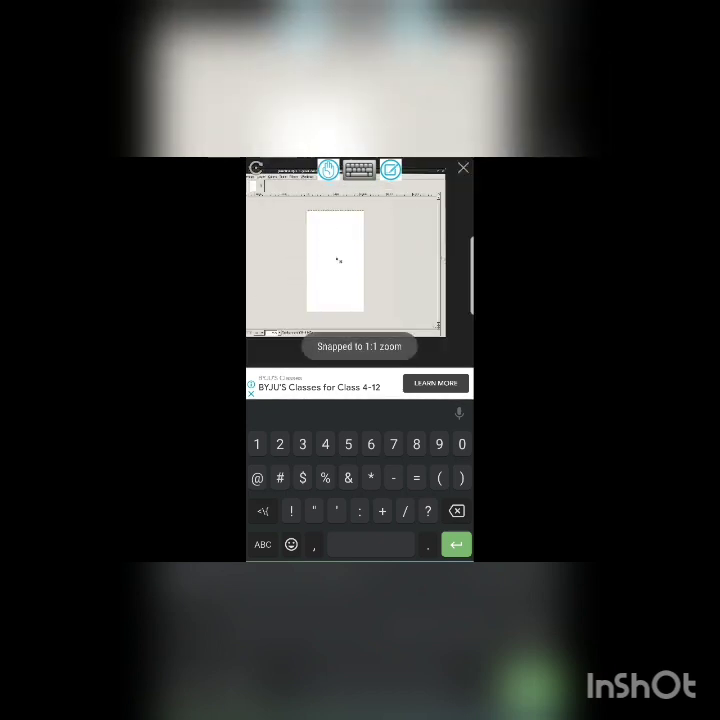
left_click_drag(343, 263, 329, 288)
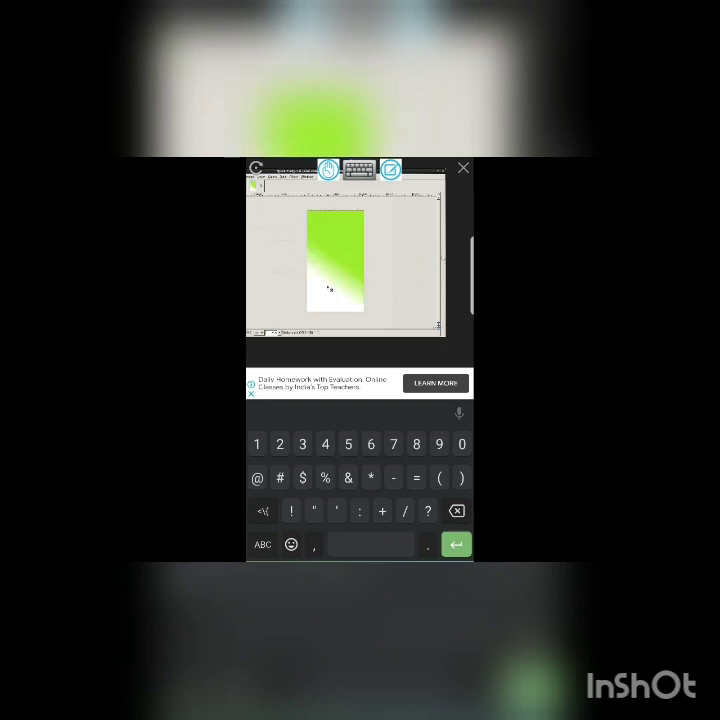
scroll(330, 289, "up", 3)
mouse_move(326, 334)
left_mouse_down()
mouse_move(399, 273)
mouse_move(307, 278)
left_mouse_up()
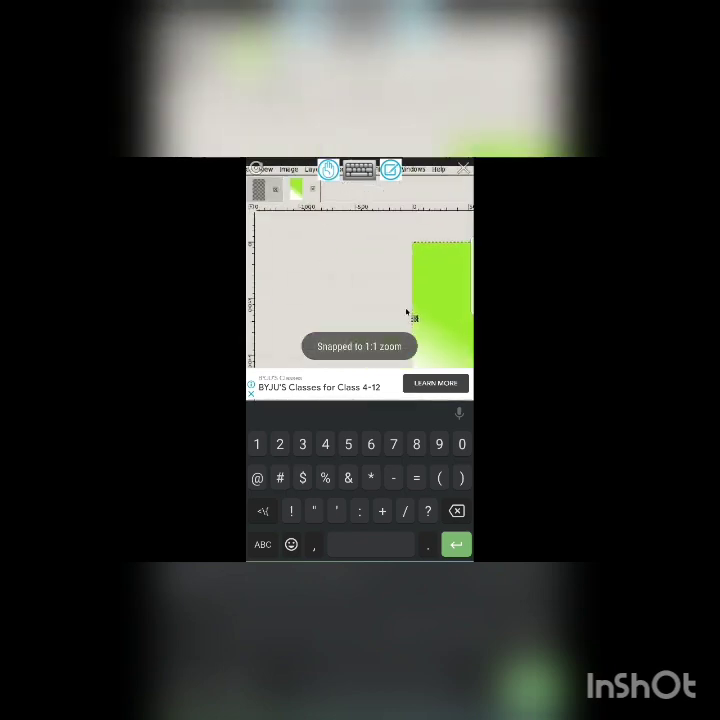
left_click_drag(320, 290, 440, 290)
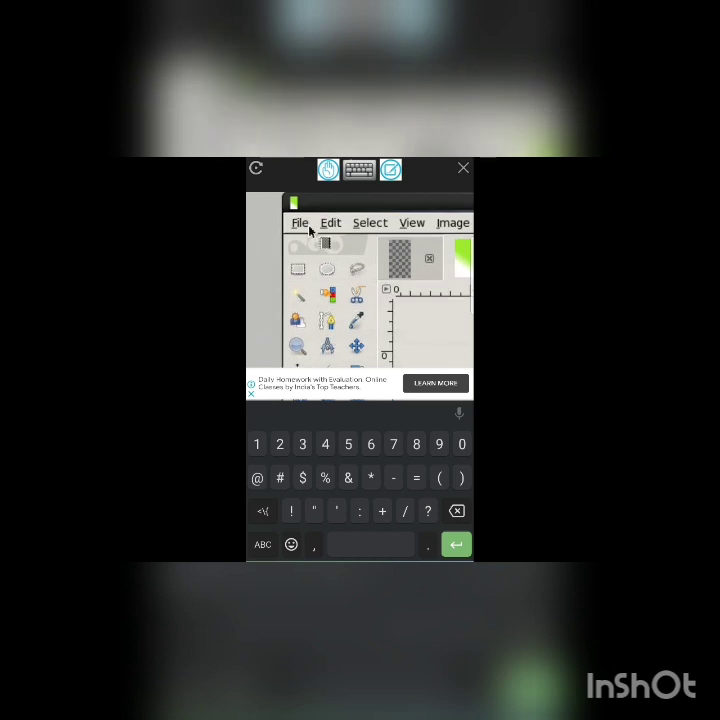
Step: Bring up the Open Image dialog and browse the editimage PNG files
left_click(305, 227)
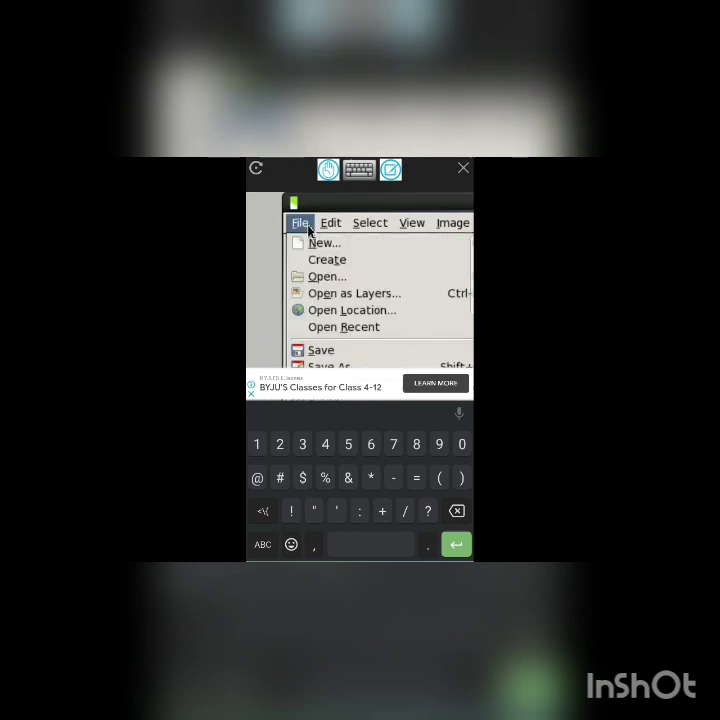
left_click_drag(360, 300, 339, 278)
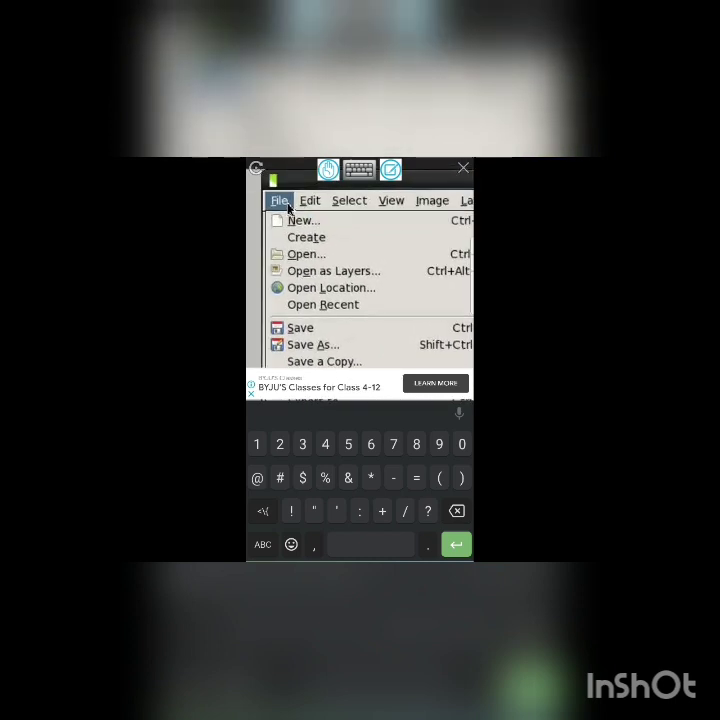
left_click(308, 256)
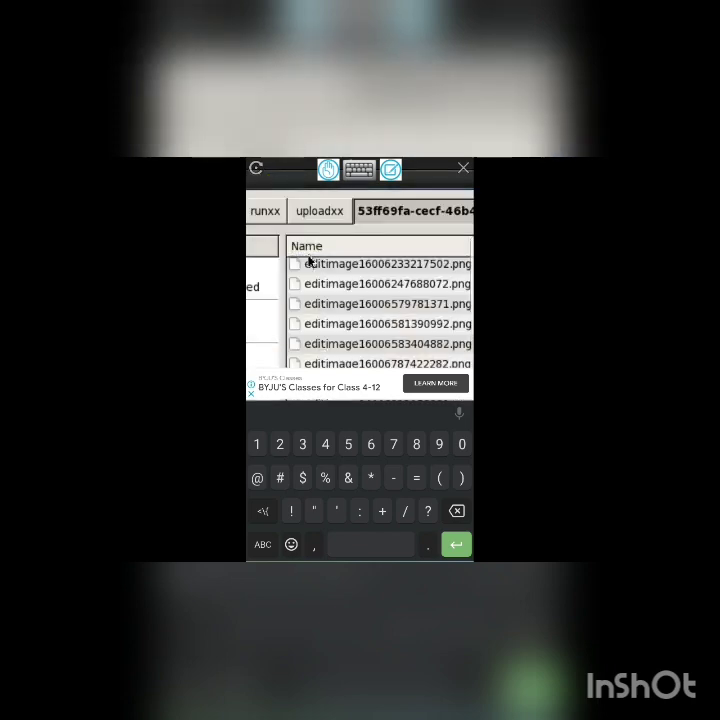
left_click_drag(308, 258, 308, 160)
left_click(400, 353)
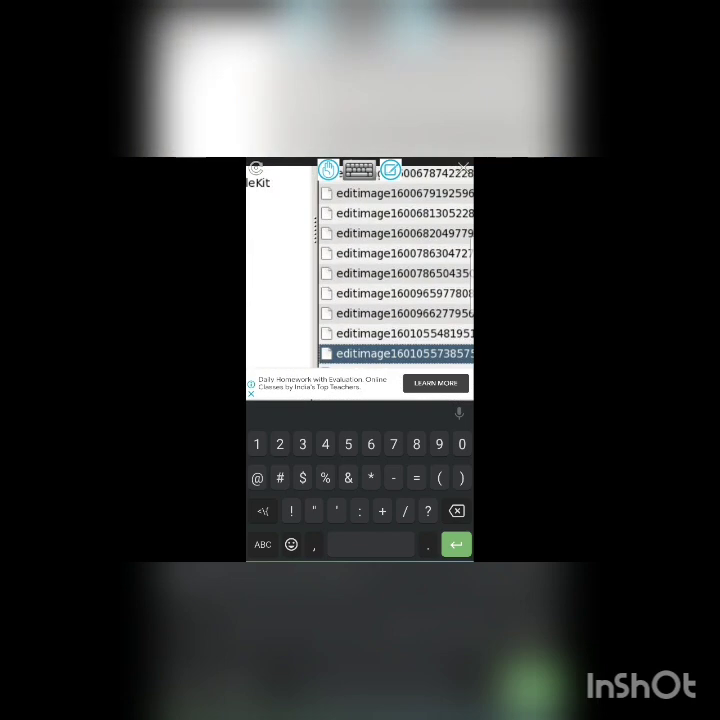
scroll(360, 265, "down", 2)
scroll(360, 265, "down", 1)
scroll(360, 265, "down", 2)
scroll(360, 265, "down", 1)
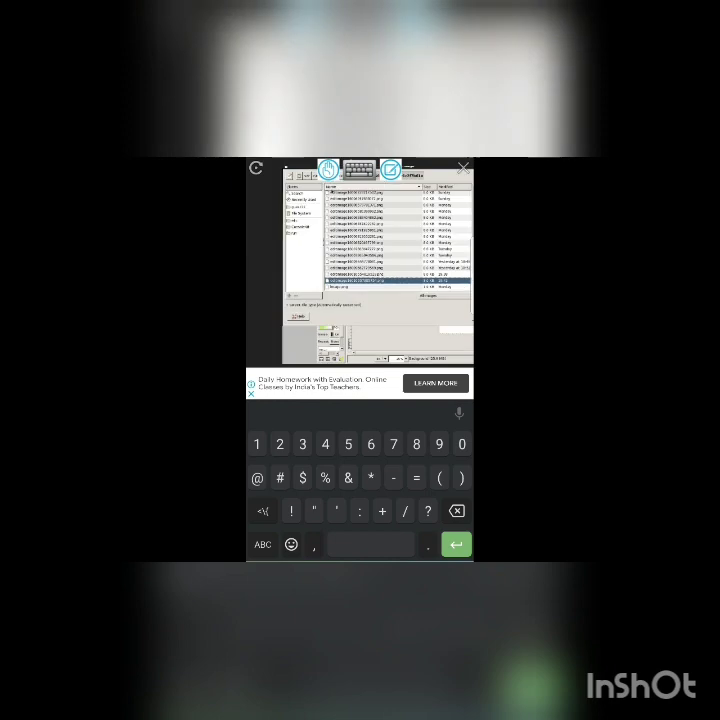
scroll(360, 265, "down", 1)
scroll(360, 265, "up", 1)
scroll(360, 265, "up", 1)
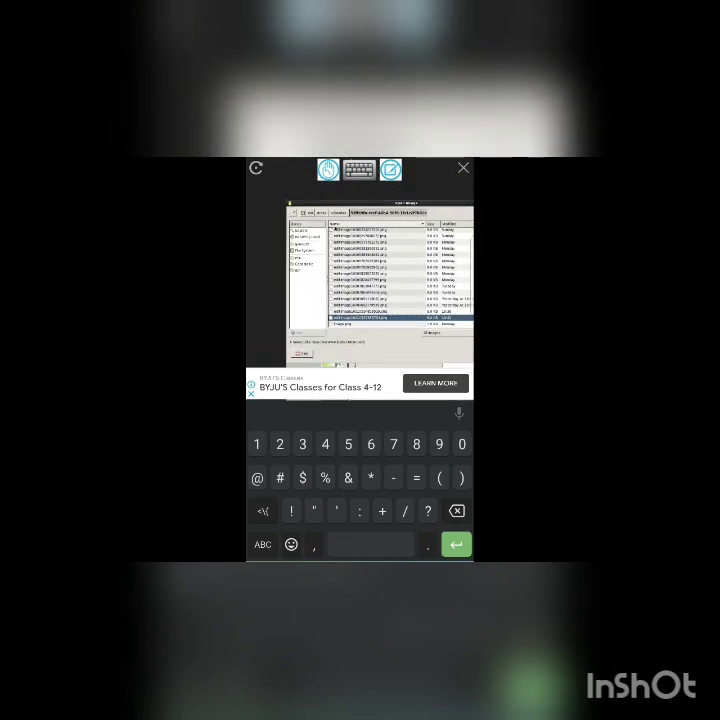
Step: Preview several editimage PNGs and open the chosen transparent one
left_click_drag(400, 280, 340, 285)
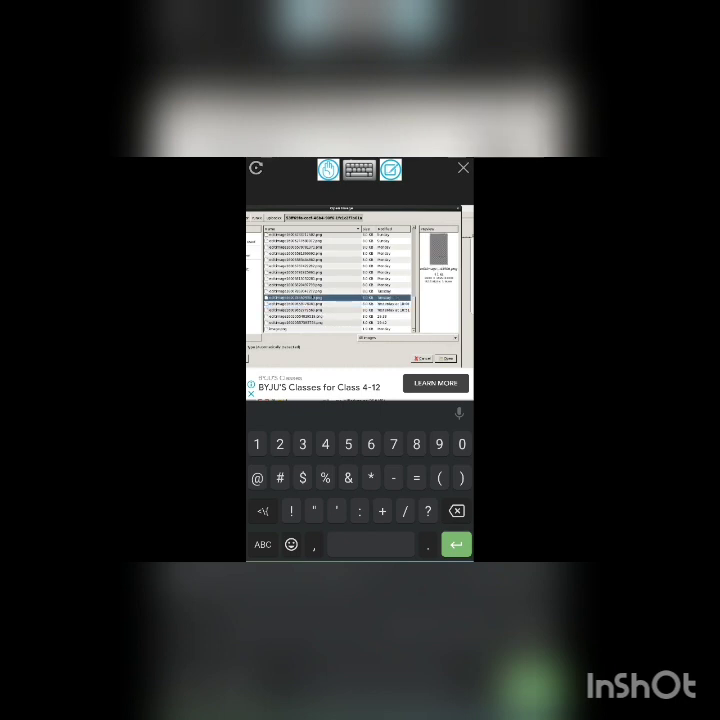
left_click(300, 285)
left_click(300, 272)
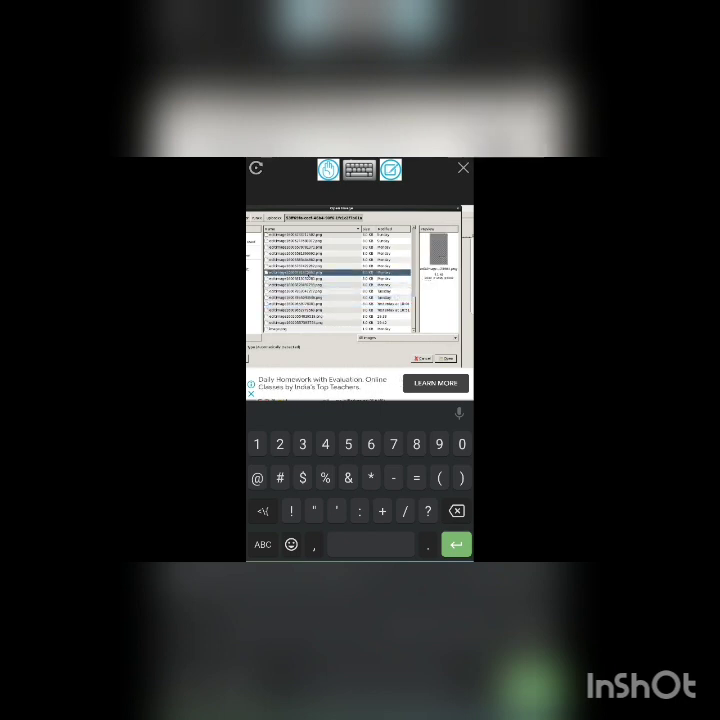
left_click(300, 259)
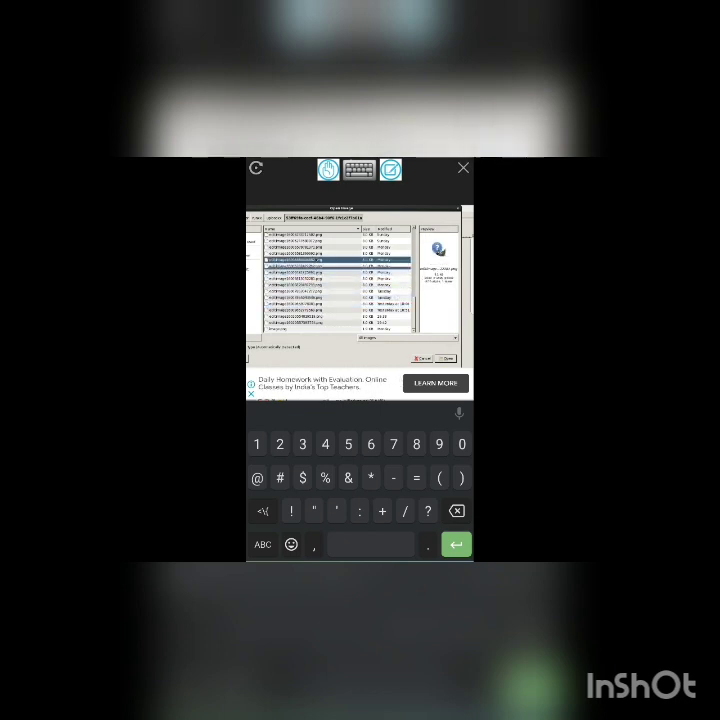
left_click(300, 253)
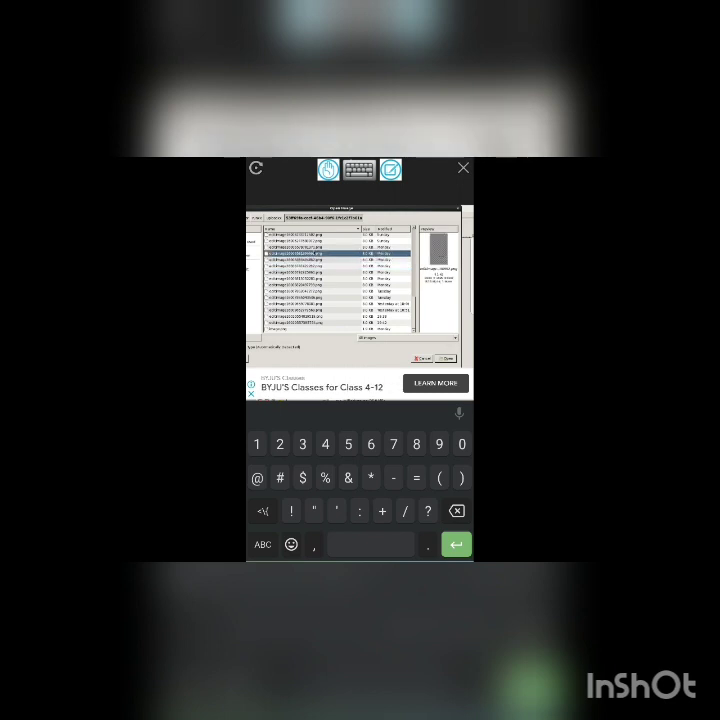
left_click(300, 247)
left_click(300, 316)
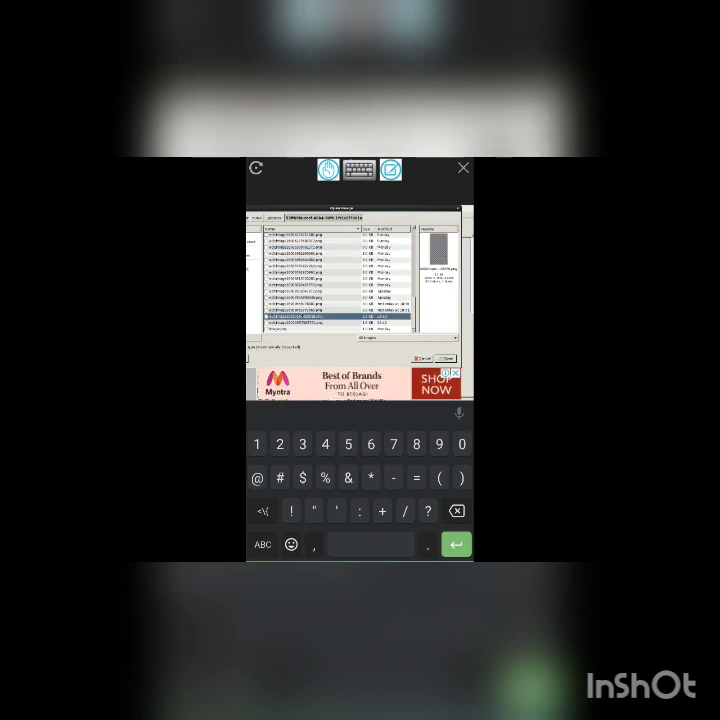
left_click(300, 306)
left_click(300, 297)
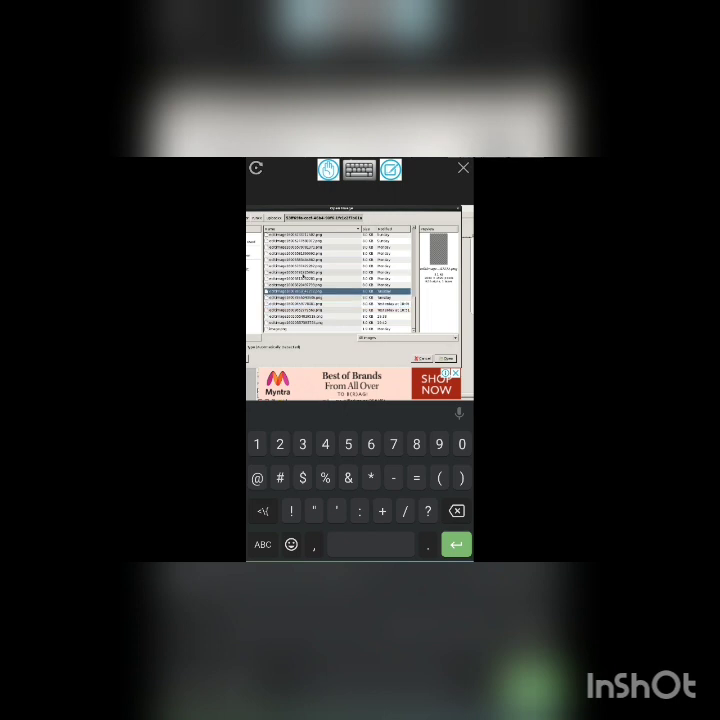
left_click(300, 272)
double_click(300, 272)
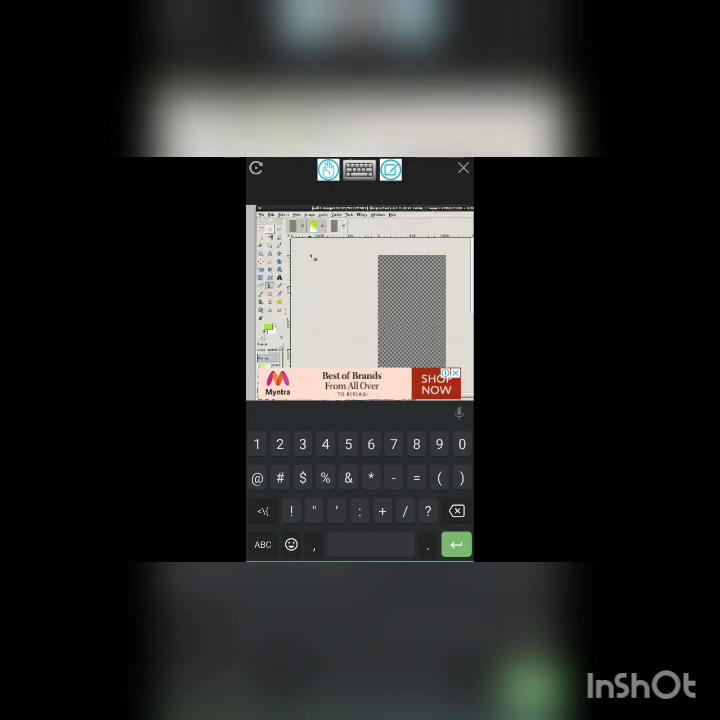
Step: Bring up the Open Image dialog and navigate through File System to the home folder
left_click_drag(400, 300, 304, 300)
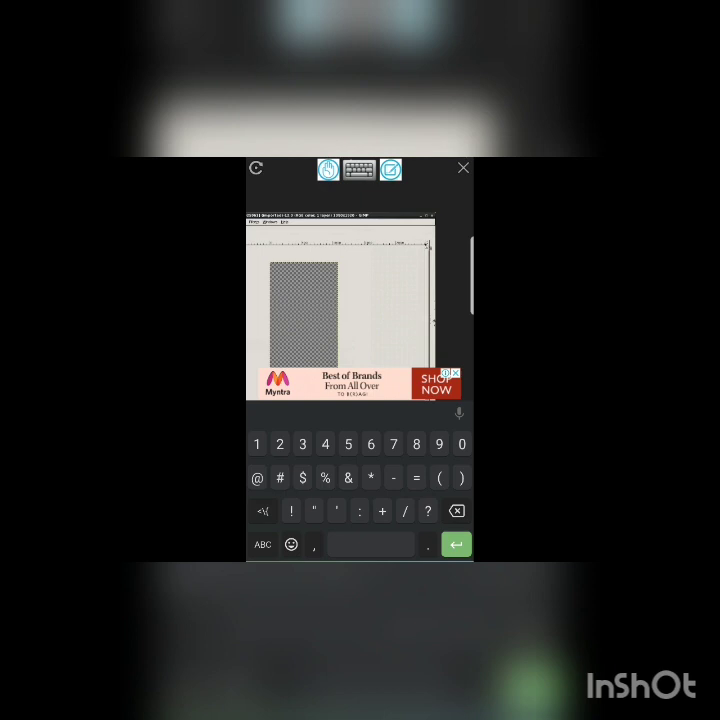
left_click_drag(300, 300, 385, 300)
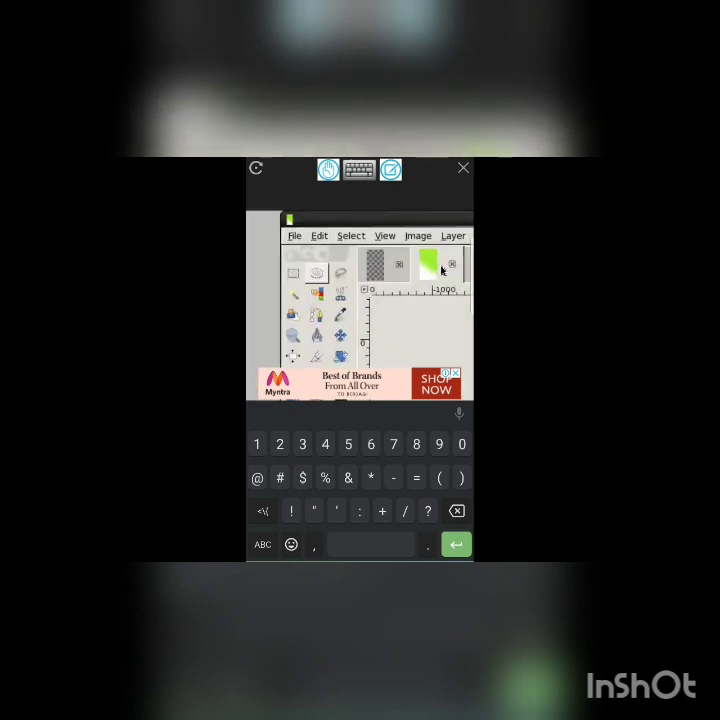
left_click(295, 237)
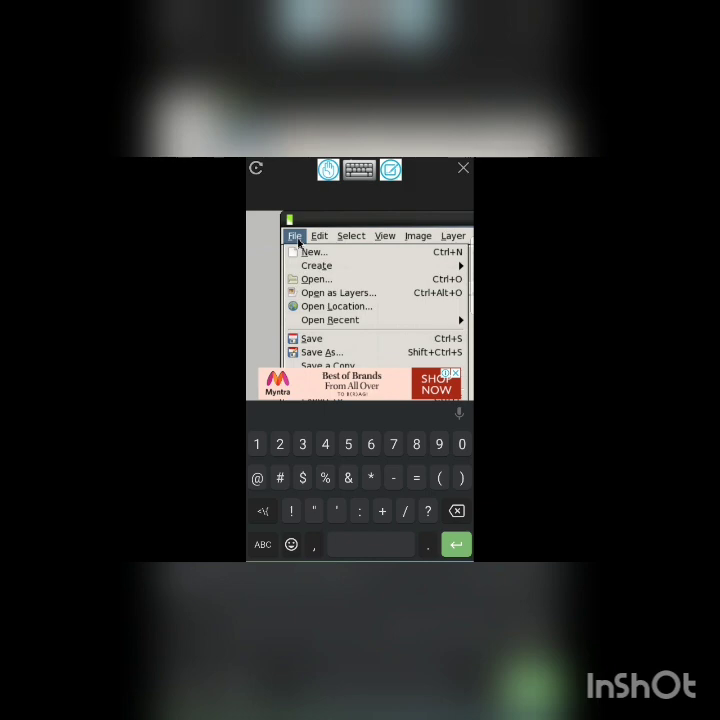
left_click(318, 280)
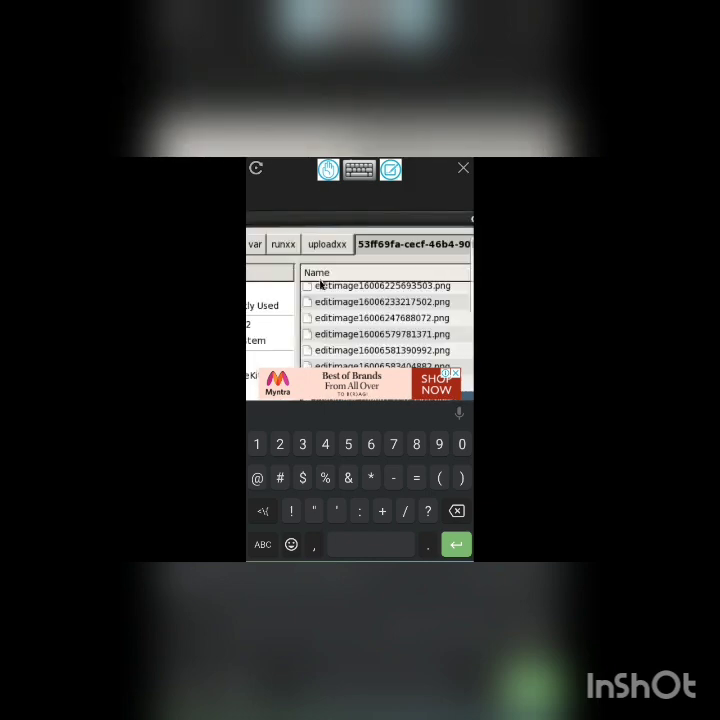
left_click_drag(368, 263, 423, 318)
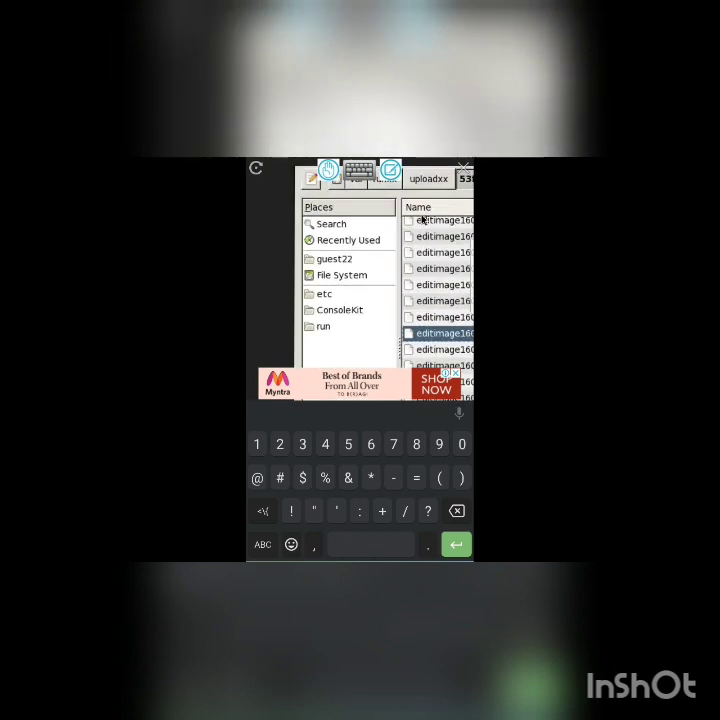
left_click(342, 275)
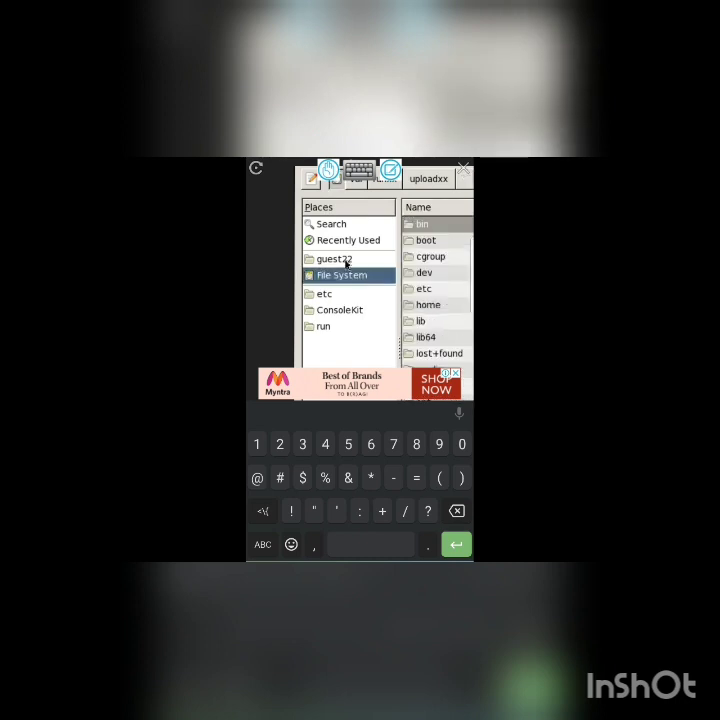
left_click(346, 262)
left_click_drag(346, 263, 250, 250)
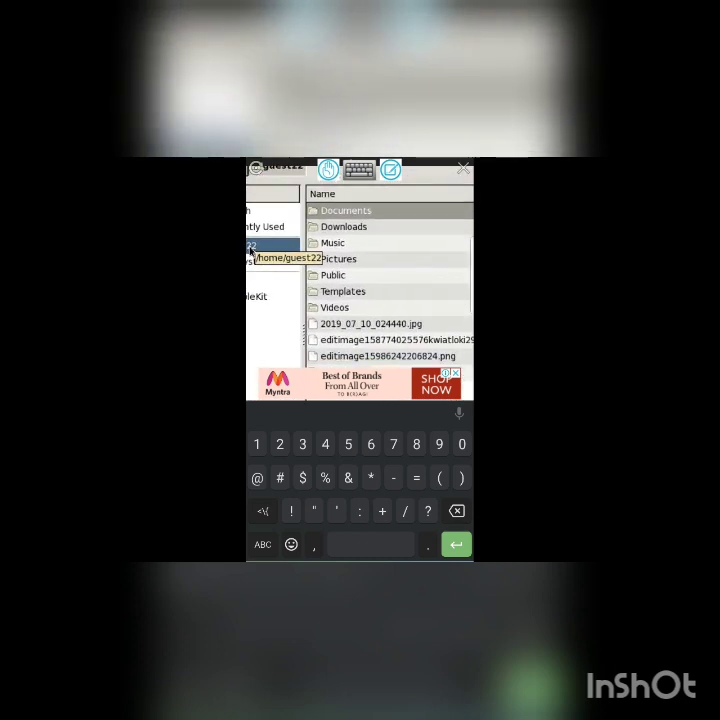
Step: Select editimage15986242206824.png, check its preview and open it
left_click(366, 228)
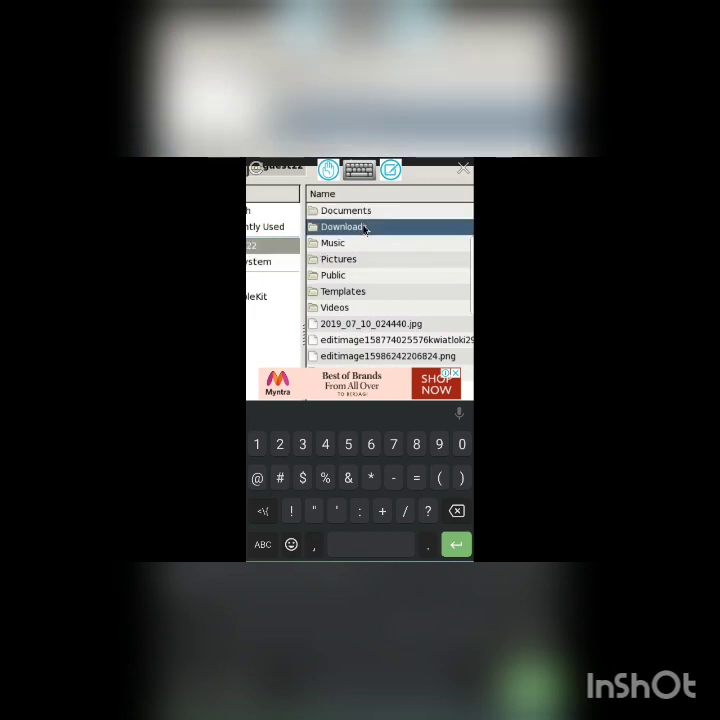
left_click_drag(366, 229, 298, 118)
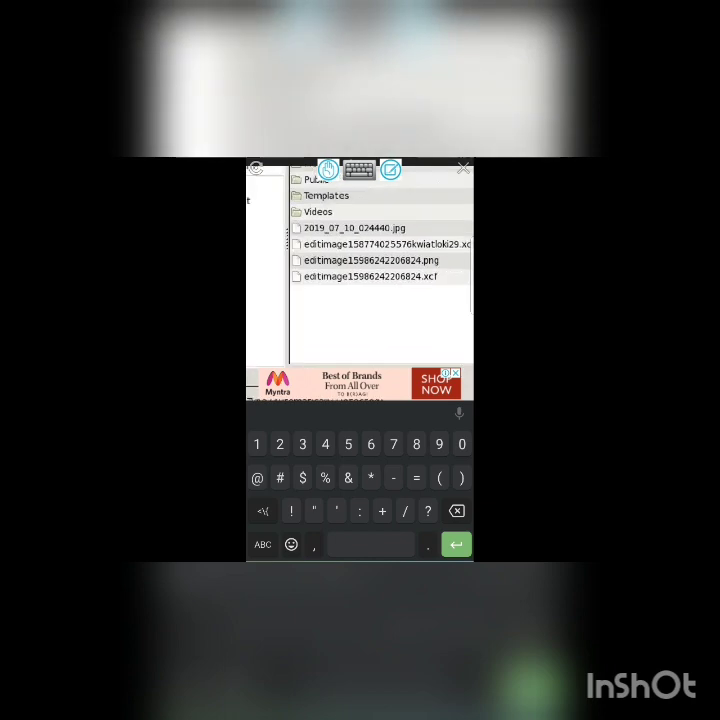
mouse_move(360, 300)
left_mouse_down()
mouse_move(330, 305)
mouse_move(342, 309)
left_mouse_up()
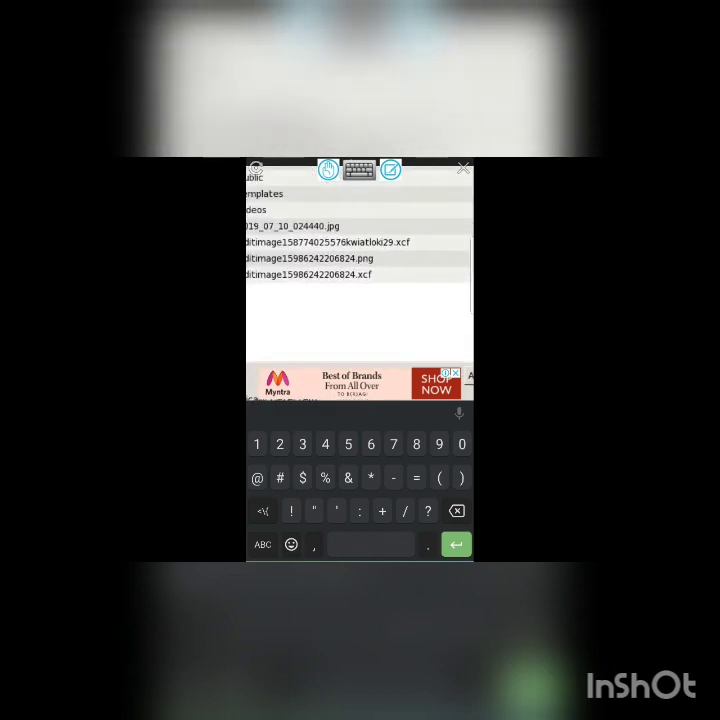
left_click(310, 258)
left_click_drag(420, 230, 300, 305)
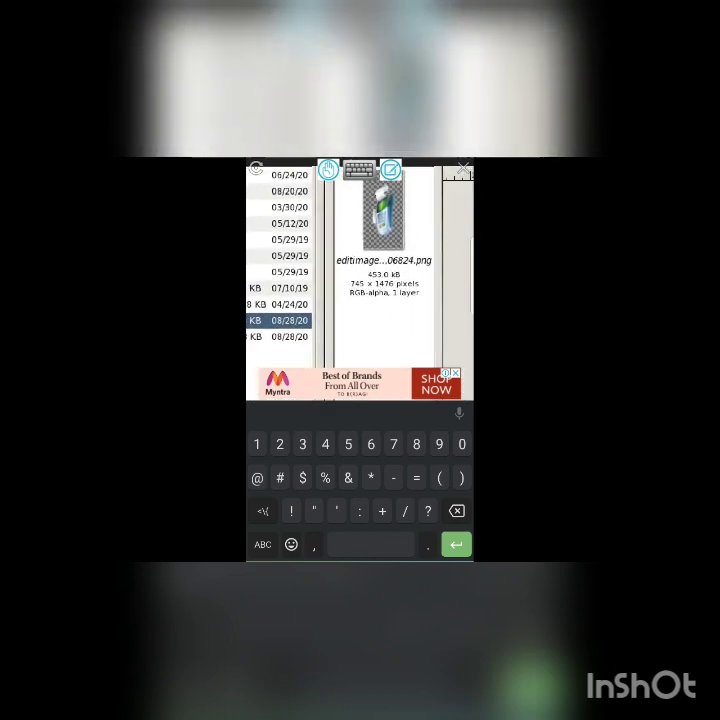
mouse_move(360, 270)
left_mouse_down()
mouse_move(355, 281)
mouse_move(356, 206)
left_mouse_up()
left_click_drag(360, 300, 372, 240)
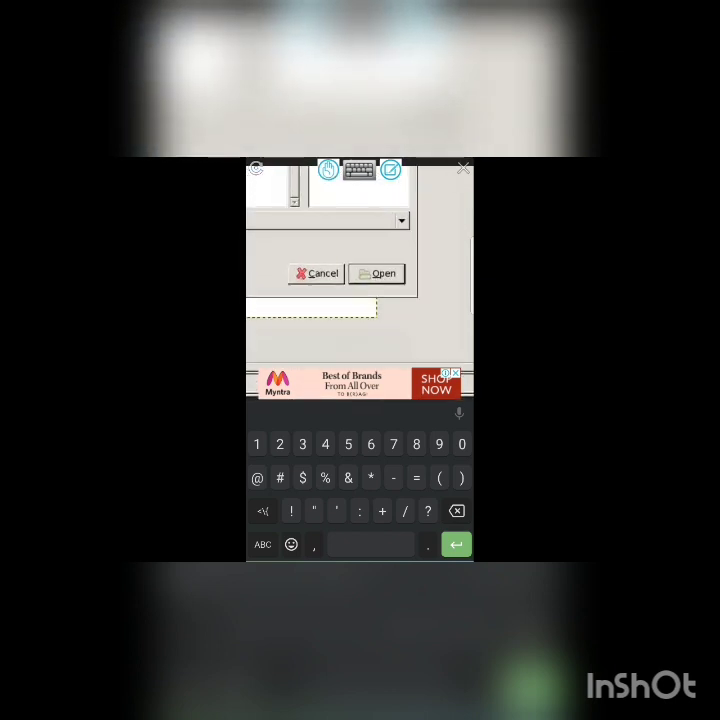
left_click(393, 279)
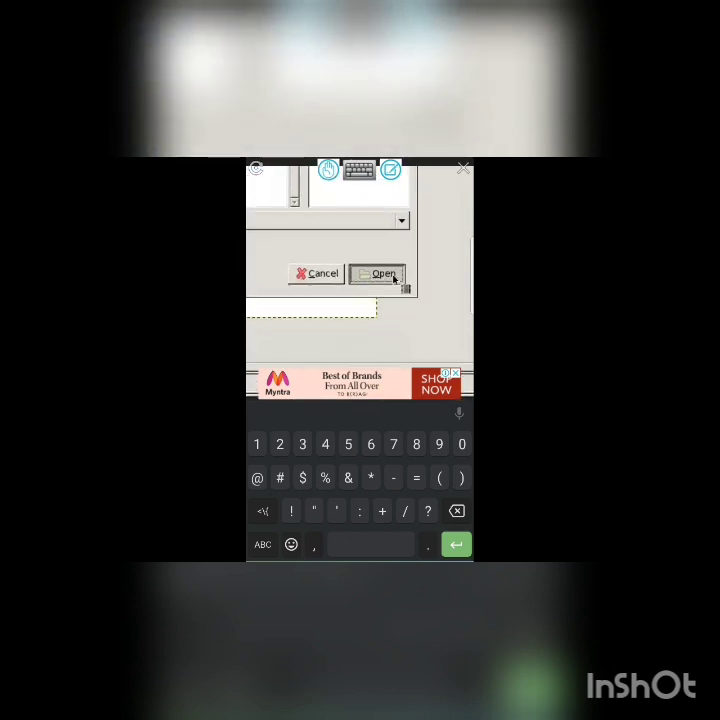
left_click_drag(300, 250, 400, 250)
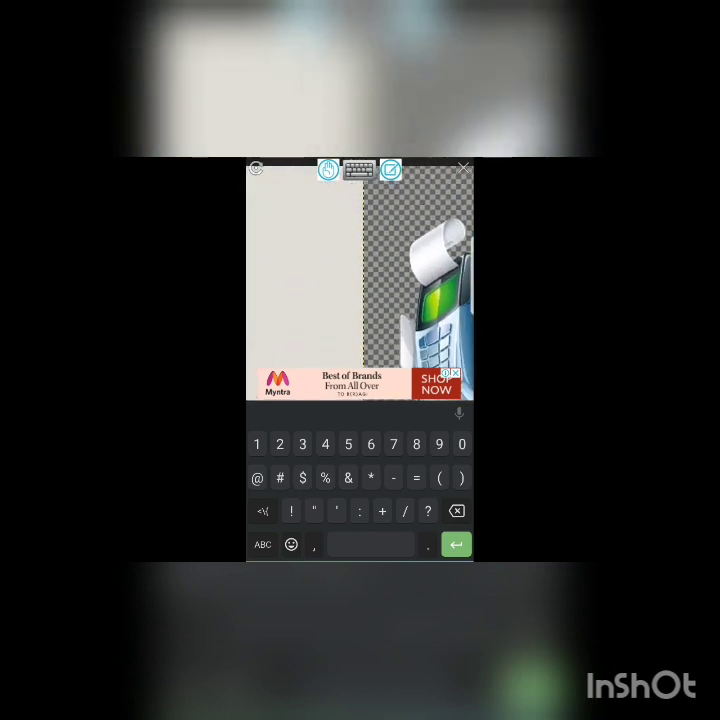
Step: Apply Edit > Copy Visible to the card-machine editimage picture
scroll(360, 260, "down", 3)
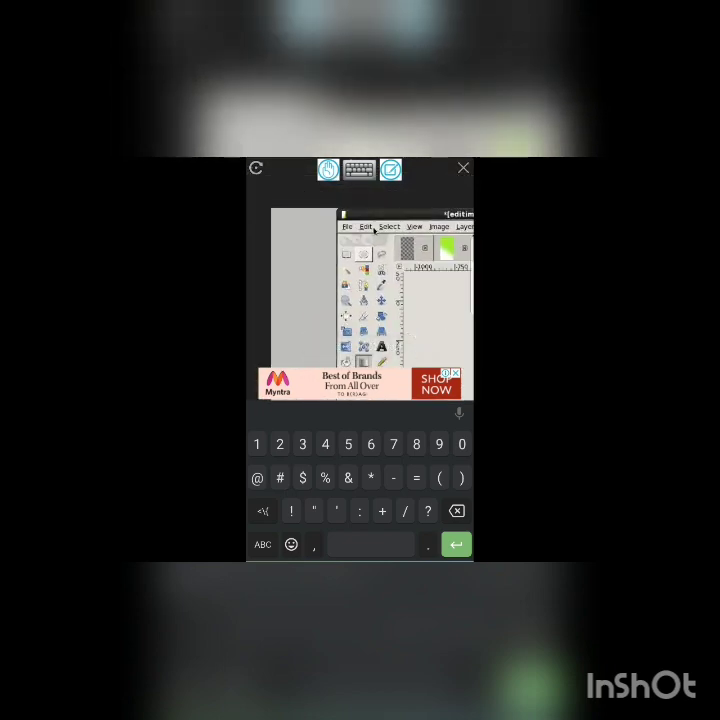
left_click(366, 227)
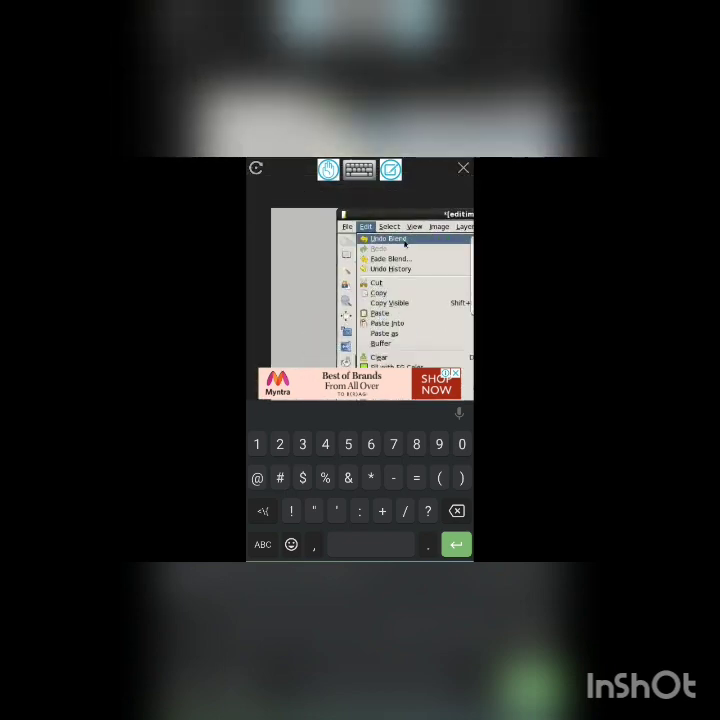
left_click(386, 238)
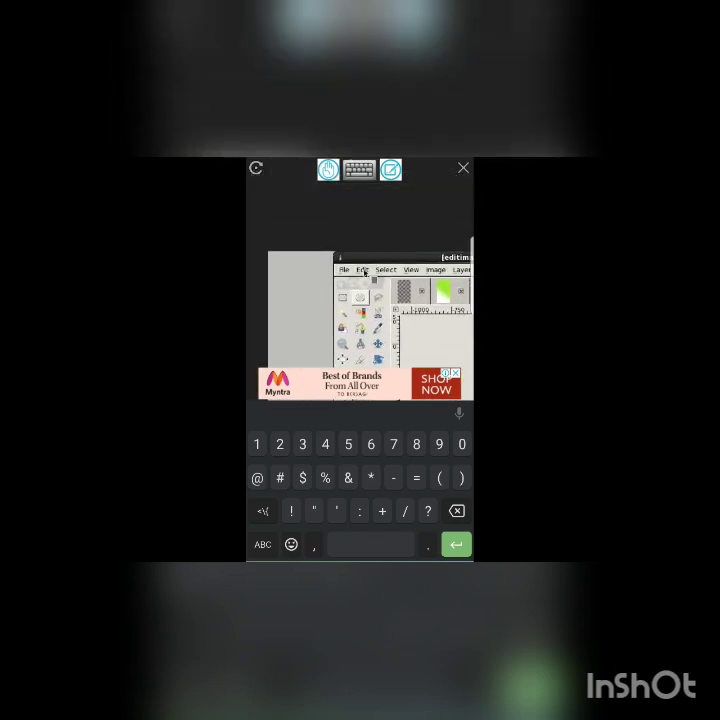
left_click(363, 271)
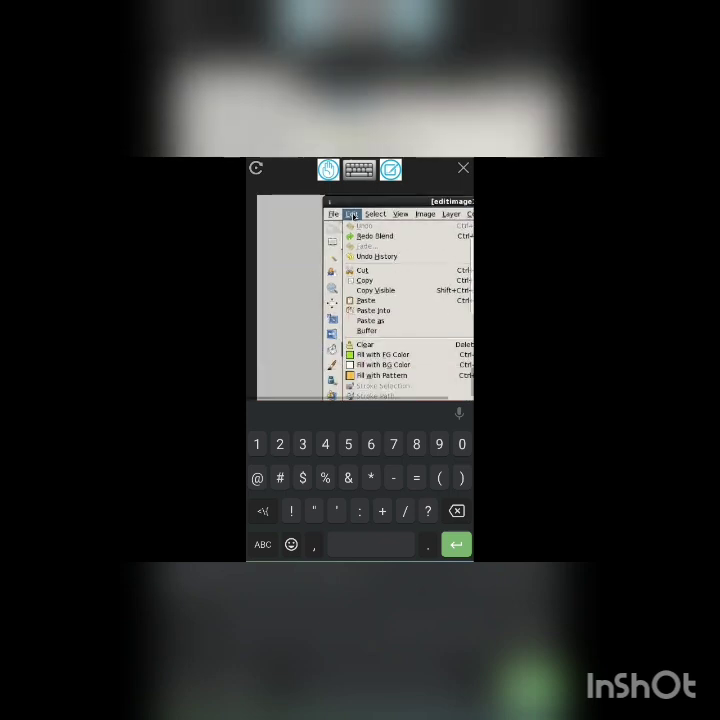
left_click(385, 291)
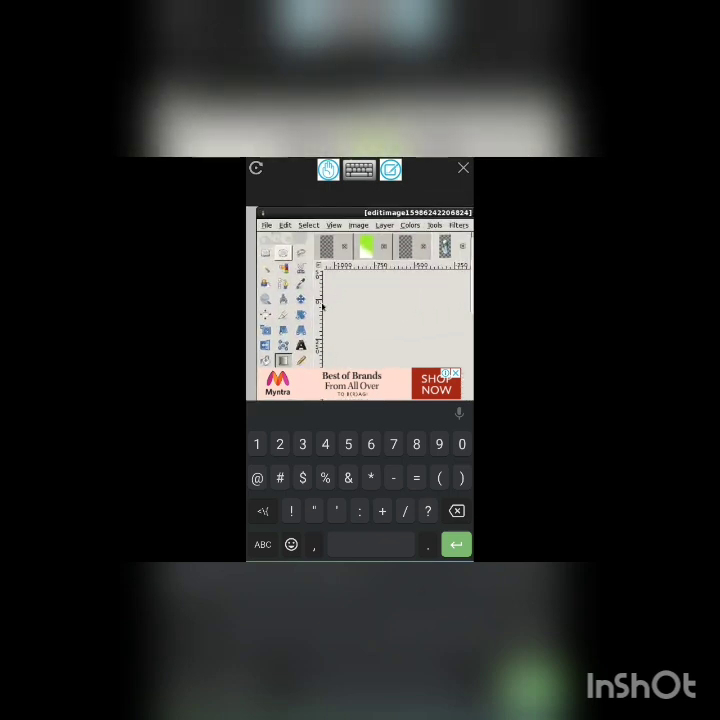
Step: On the Untitled poster, paste the card machine via Edit > Paste as > New Layer
left_click(374, 241)
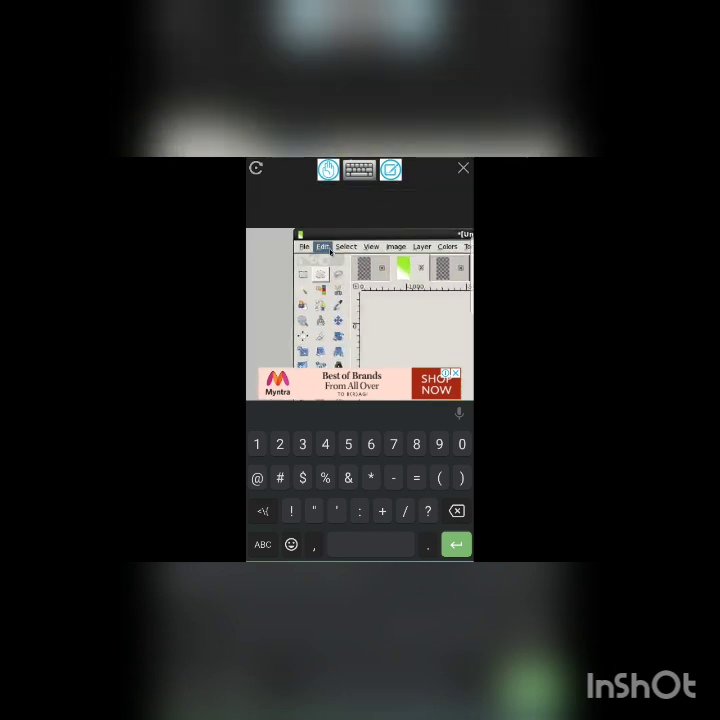
left_click(332, 212)
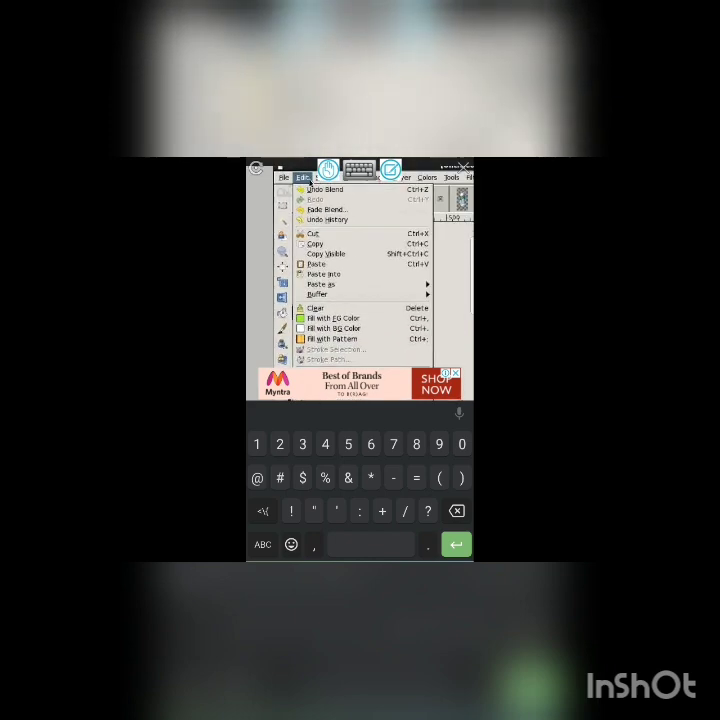
left_click(424, 287)
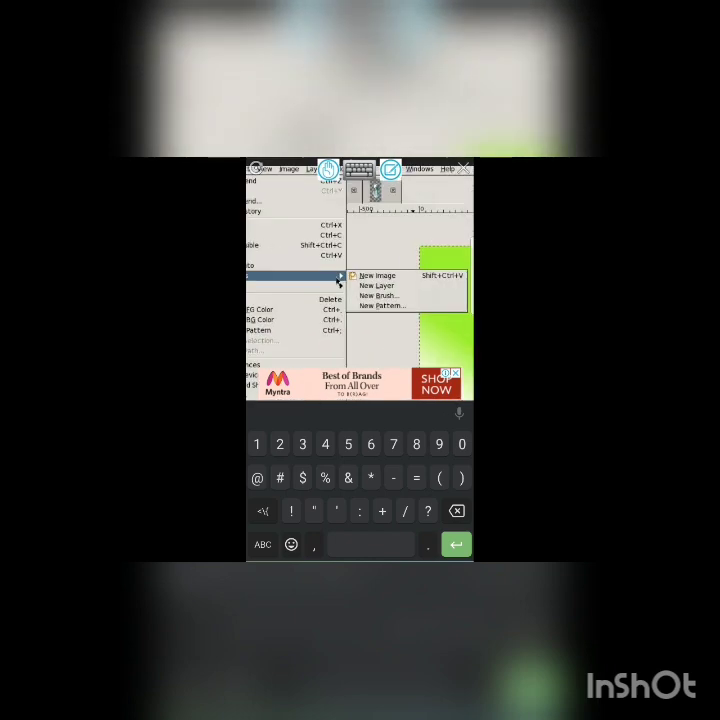
left_click(385, 287)
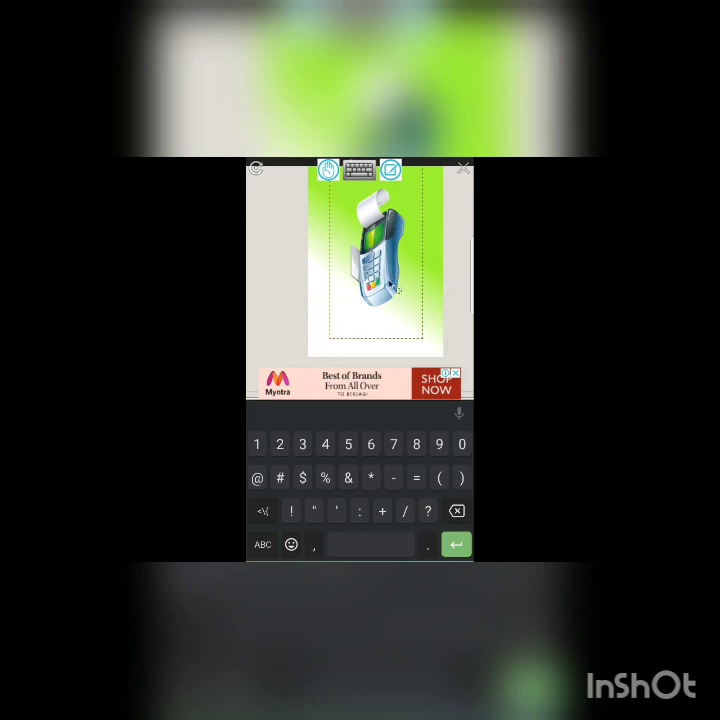
Step: Drag the card-machine layer into the poster's lower-middle area
left_click_drag(397, 290, 376, 307)
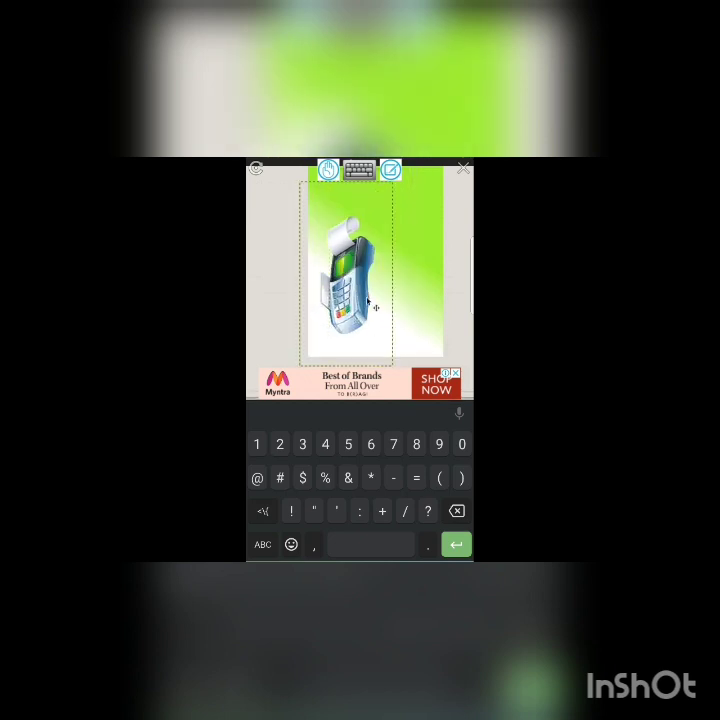
left_click_drag(376, 307, 397, 287)
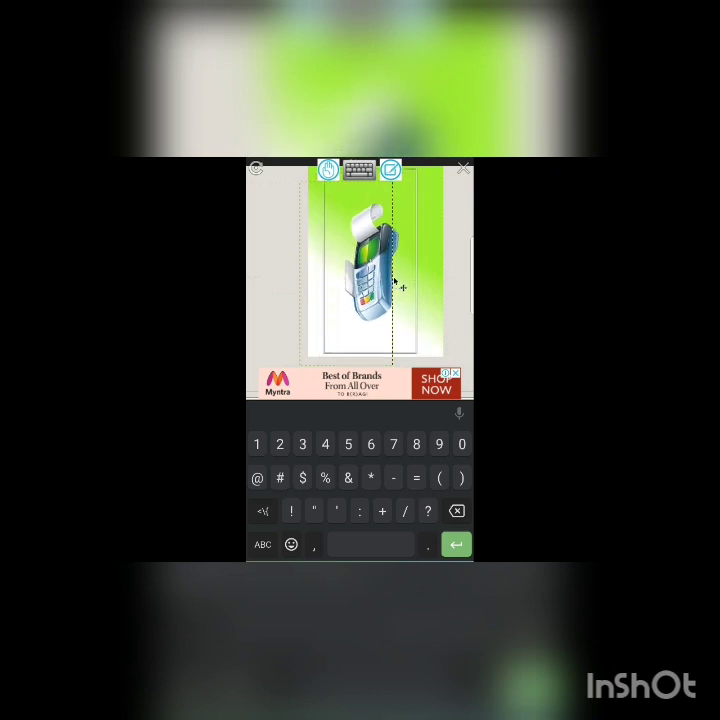
left_click_drag(389, 281, 382, 292)
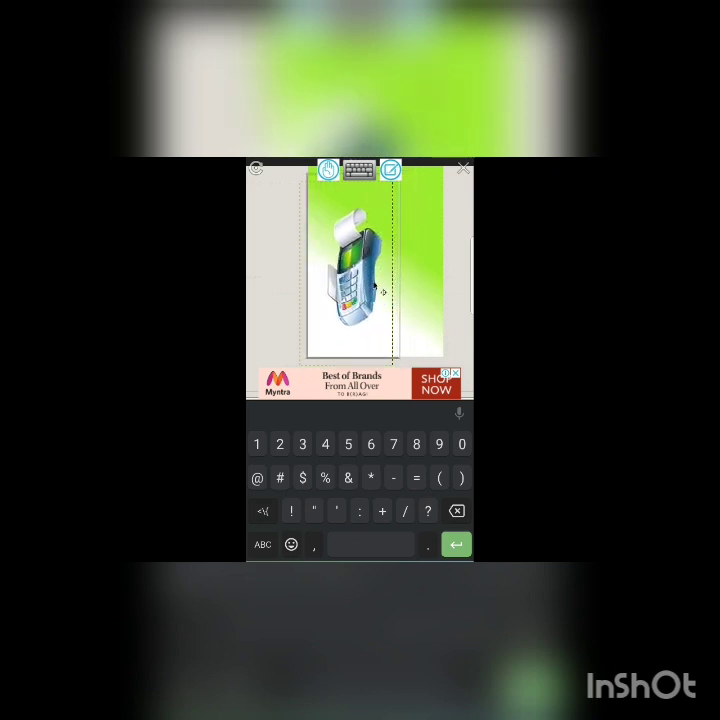
scroll(382, 292, "down", 2)
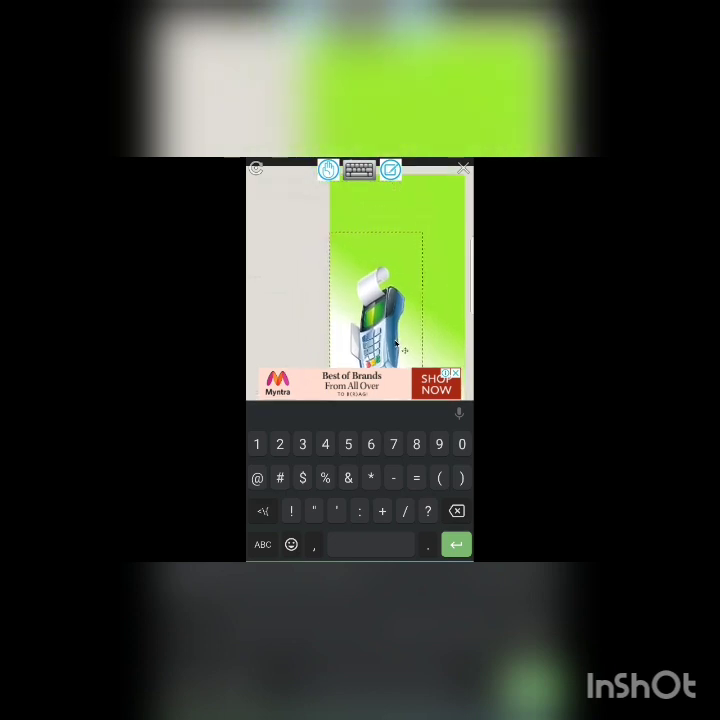
scroll(382, 292, "down", 1)
scroll(382, 292, "down", 2)
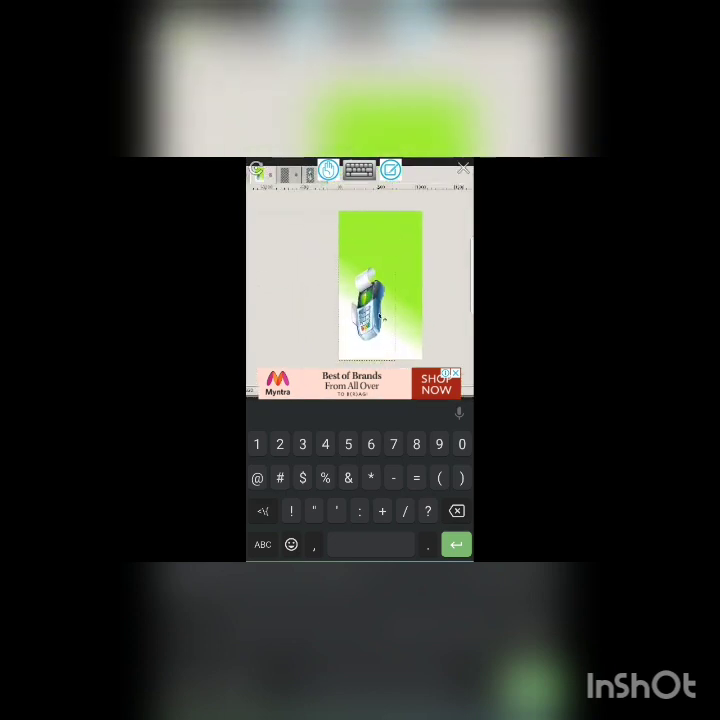
mouse_move(300, 280)
left_mouse_down()
mouse_move(440, 280)
mouse_move(362, 290)
mouse_move(377, 328)
left_mouse_up()
scroll(315, 190, "up", 2)
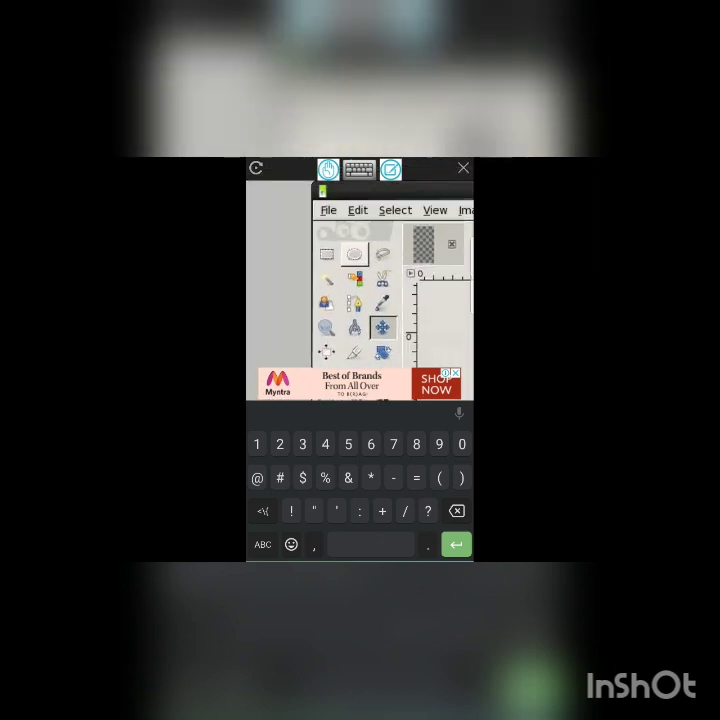
Step: Pan and zoom in close on the card payment terminal on the green poster
mouse_move(355, 258)
left_mouse_down()
mouse_move(248, 255)
mouse_move(404, 246)
mouse_move(248, 243)
mouse_move(300, 200)
left_mouse_up()
scroll(300, 280, "up", 3)
left_click_drag(300, 280, 300, 315)
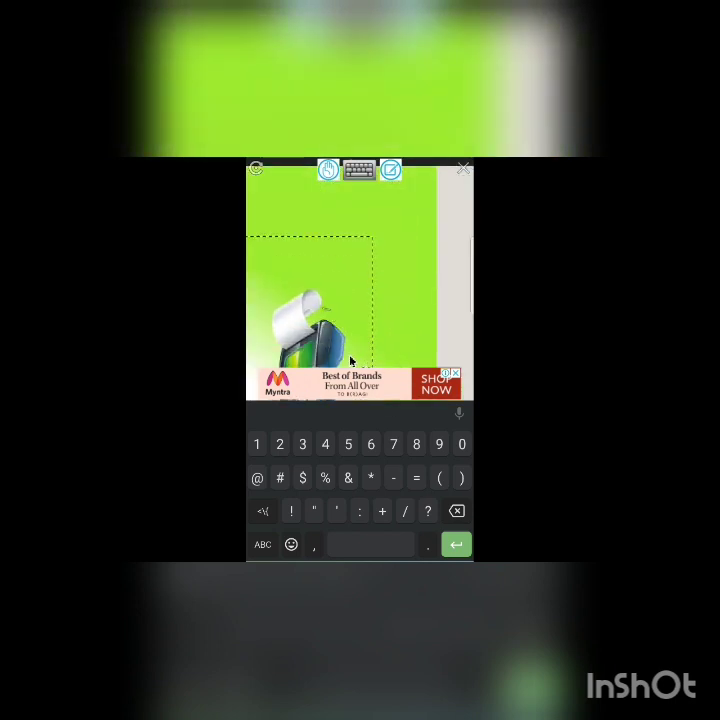
left_click_drag(350, 360, 371, 211)
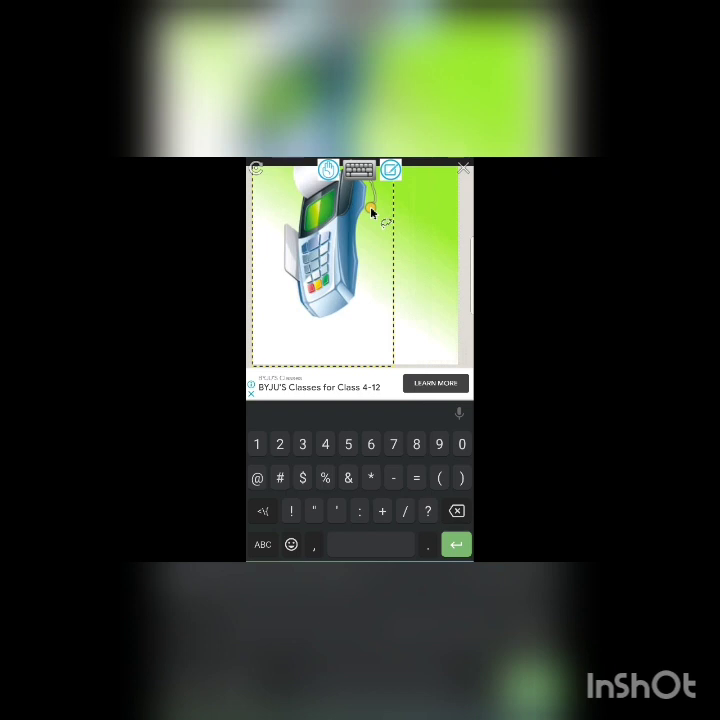
left_click_drag(350, 280, 363, 289)
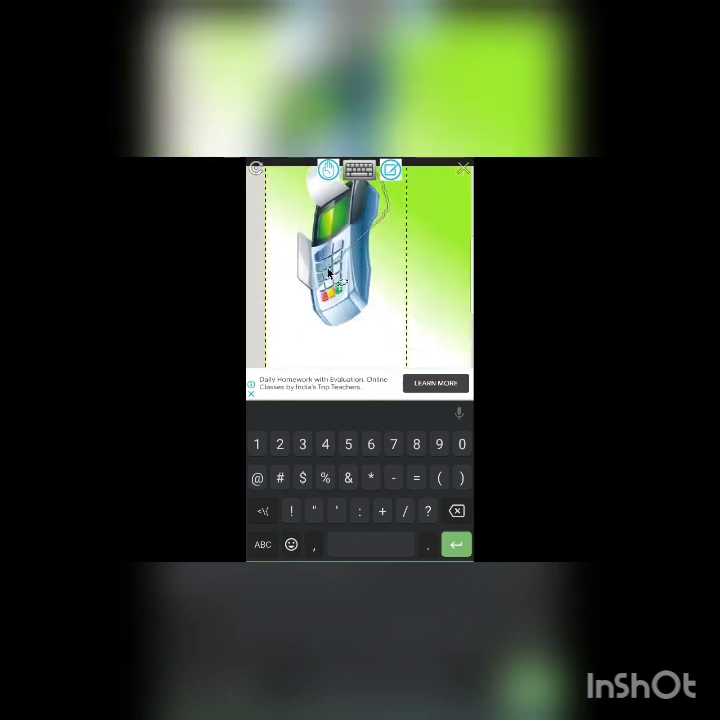
left_click_drag(328, 272, 368, 365)
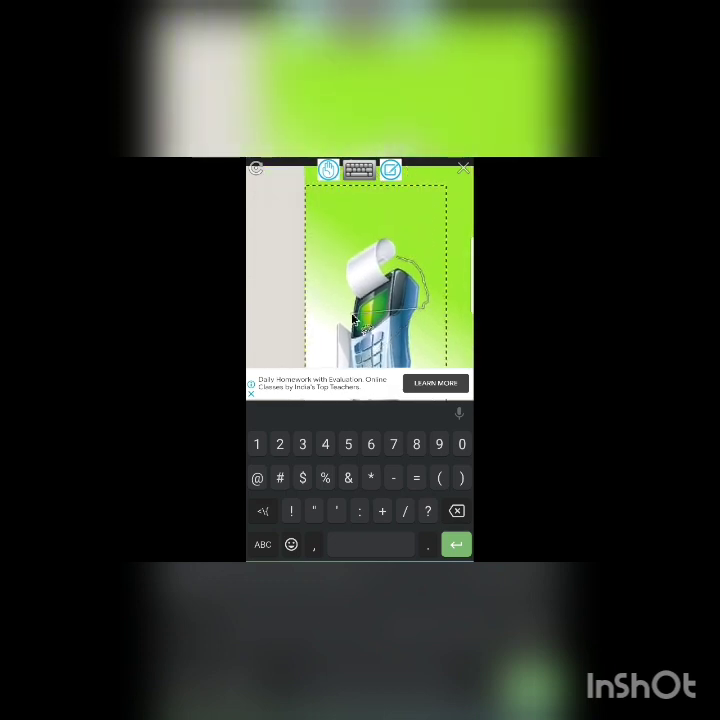
mouse_move(360, 330)
left_mouse_down()
mouse_move(360, 215)
mouse_move(342, 325)
mouse_move(318, 202)
left_mouse_up()
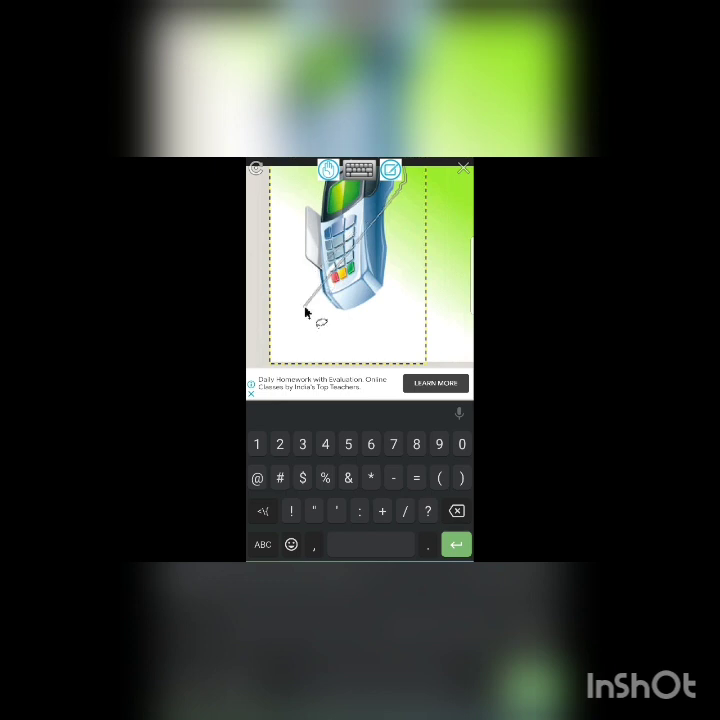
Step: Outline the card machine with Free Select points and close the polygon into a selection
left_click(372, 332)
mouse_move(372, 330)
left_mouse_down()
mouse_move(316, 332)
mouse_move(289, 255)
mouse_move(295, 222)
mouse_move(348, 318)
left_mouse_up()
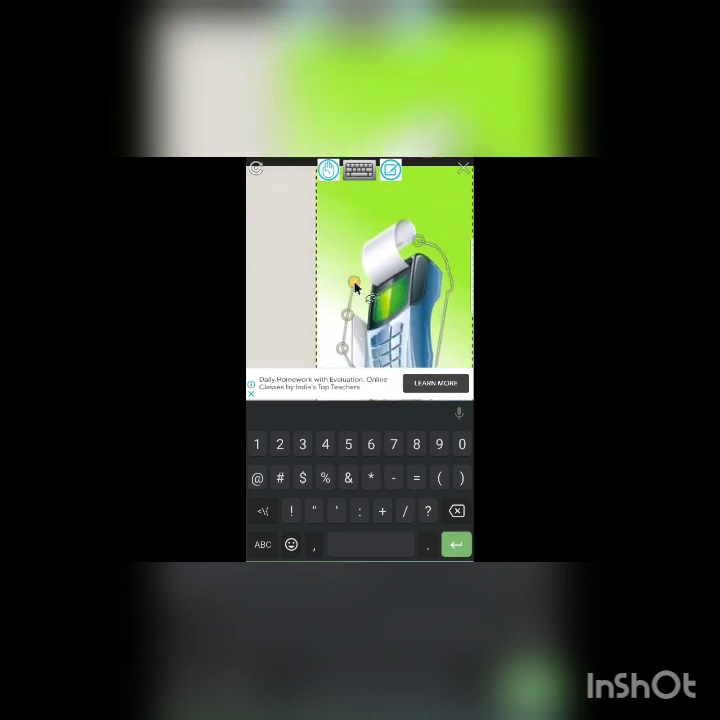
left_click_drag(356, 288, 360, 252)
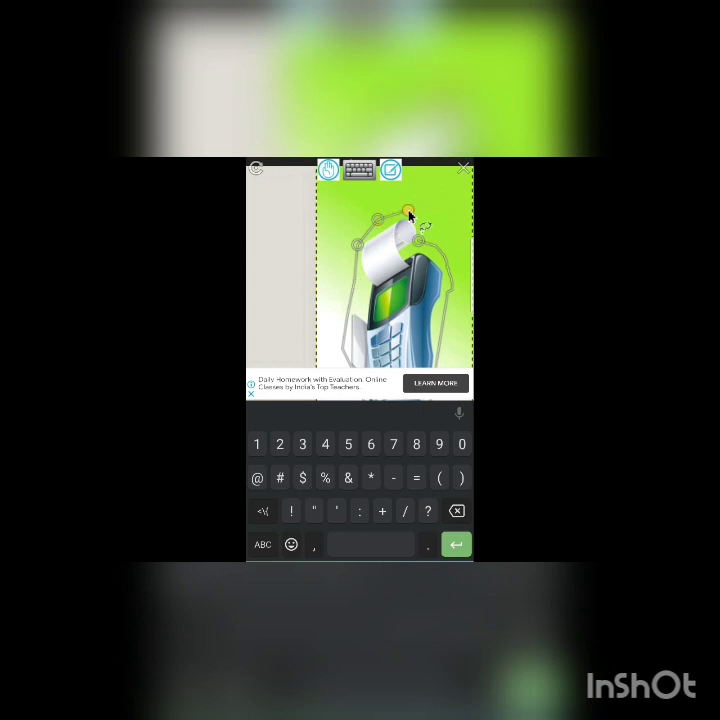
left_click(410, 216)
scroll(420, 245, "down", 3)
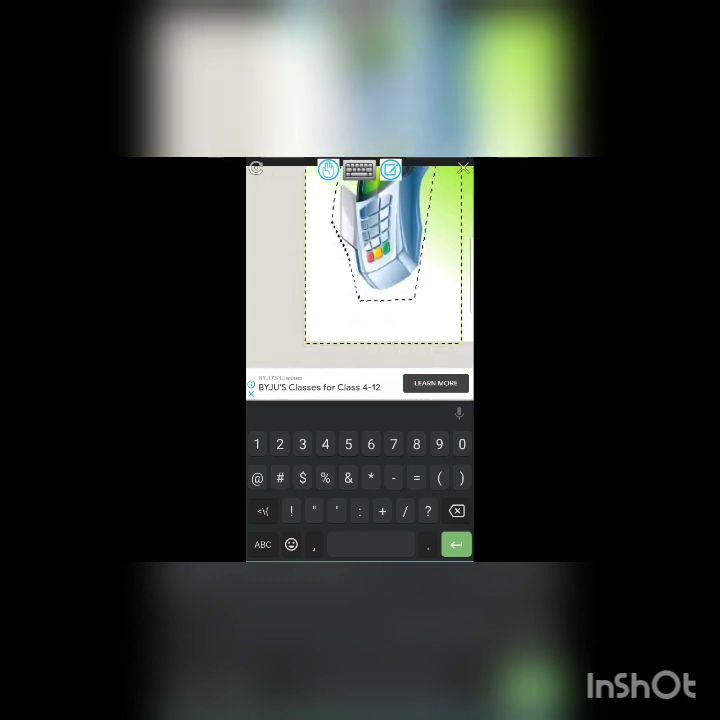
left_click_drag(413, 281, 379, 364)
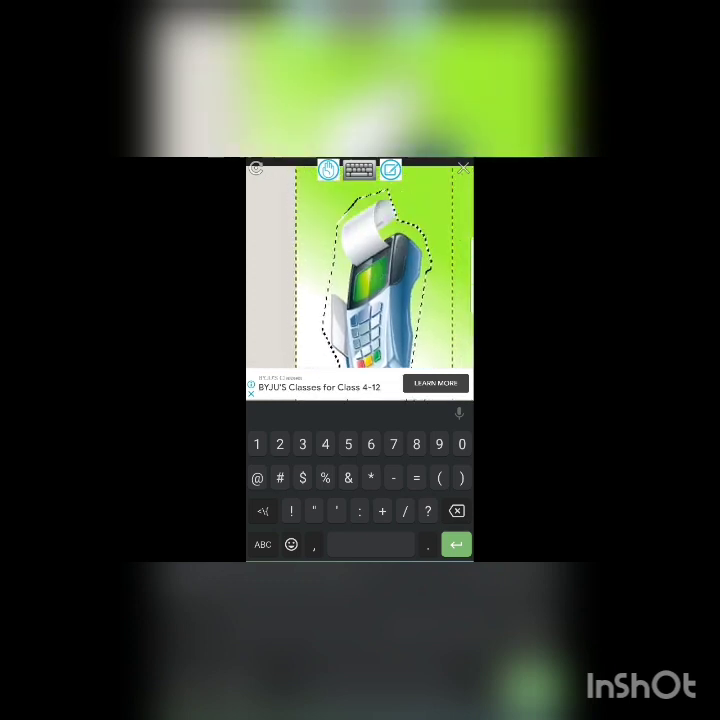
Step: Zoom and pan out to show the whole window with the poster, toolbox and menus
scroll(378, 363, "down", 3)
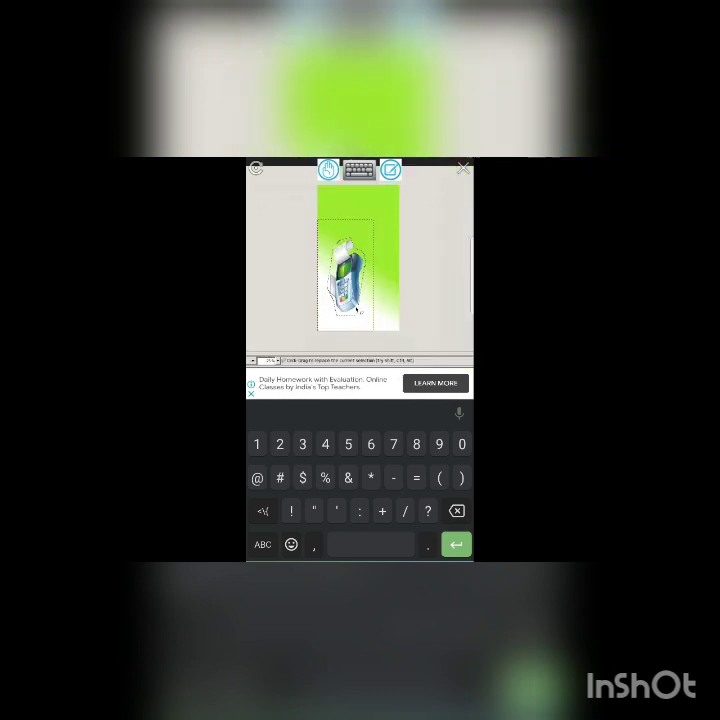
scroll(360, 260, "down", 3)
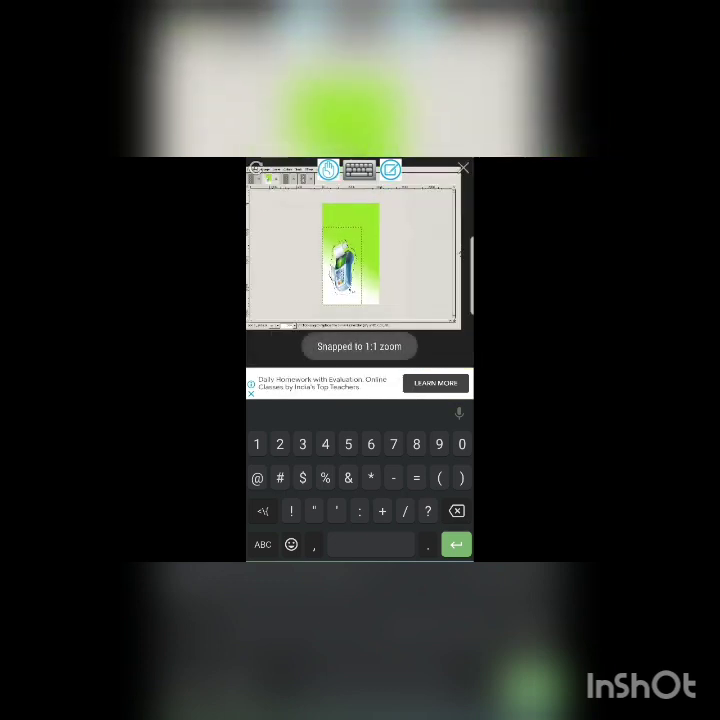
scroll(350, 260, "up", 3)
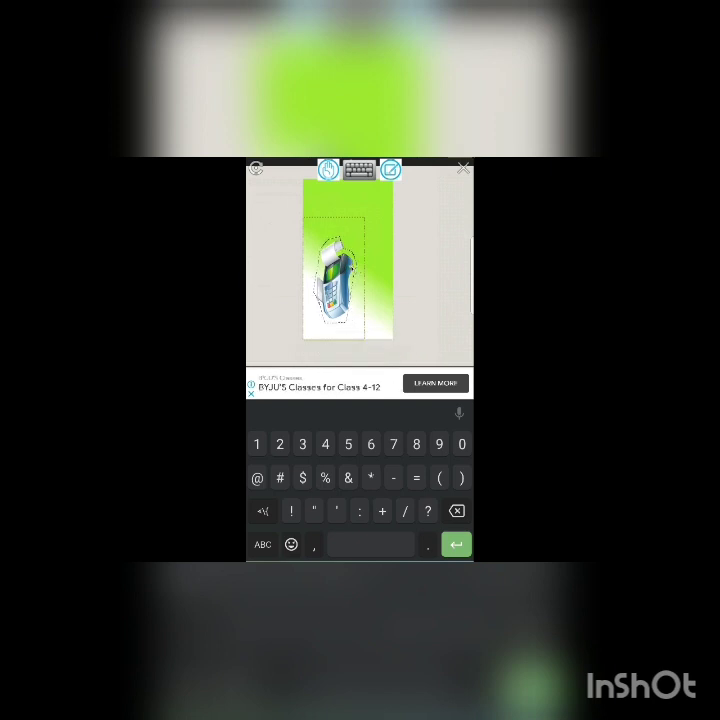
scroll(350, 270, "up", 3)
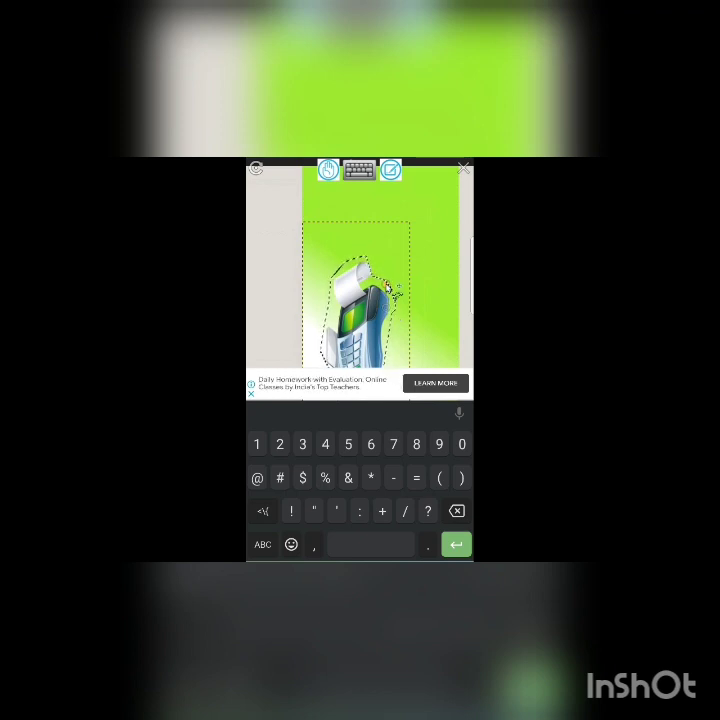
left_click_drag(392, 290, 460, 360)
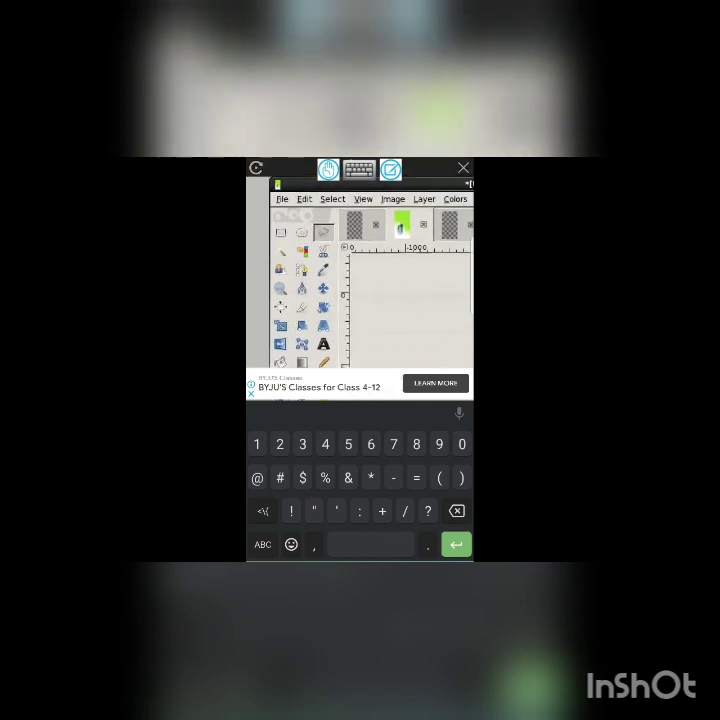
left_click_drag(420, 320, 310, 250)
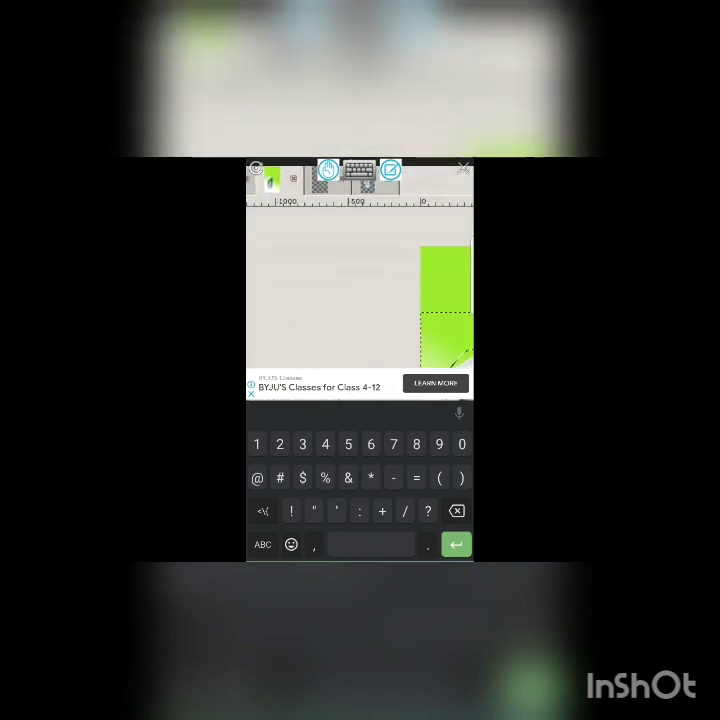
scroll(360, 290, "down", 3)
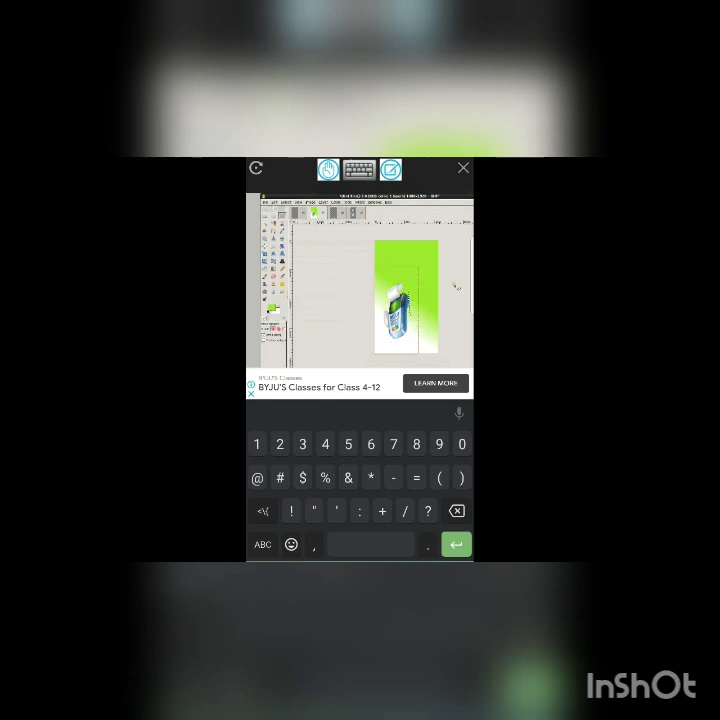
scroll(360, 280, "up", 3)
scroll(360, 280, "down", 3)
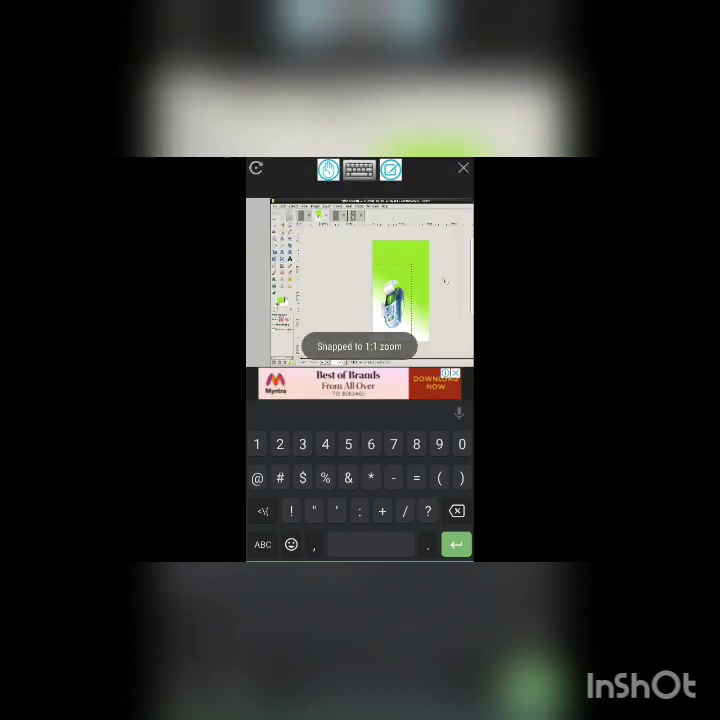
scroll(360, 280, "up", 3)
left_click_drag(300, 290, 420, 290)
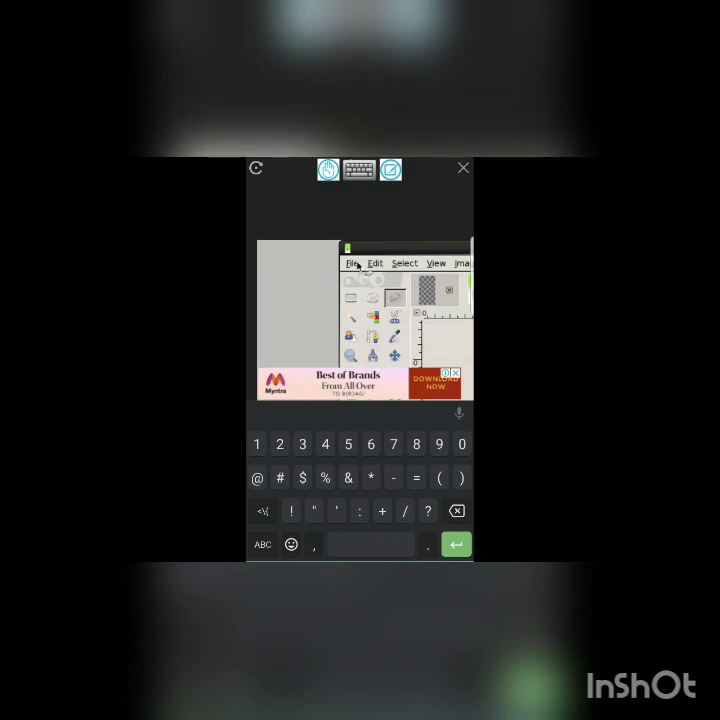
Step: Start a new 3D Outline logo from File > Create > Logos
left_click(353, 264)
left_click_drag(400, 320, 367, 300)
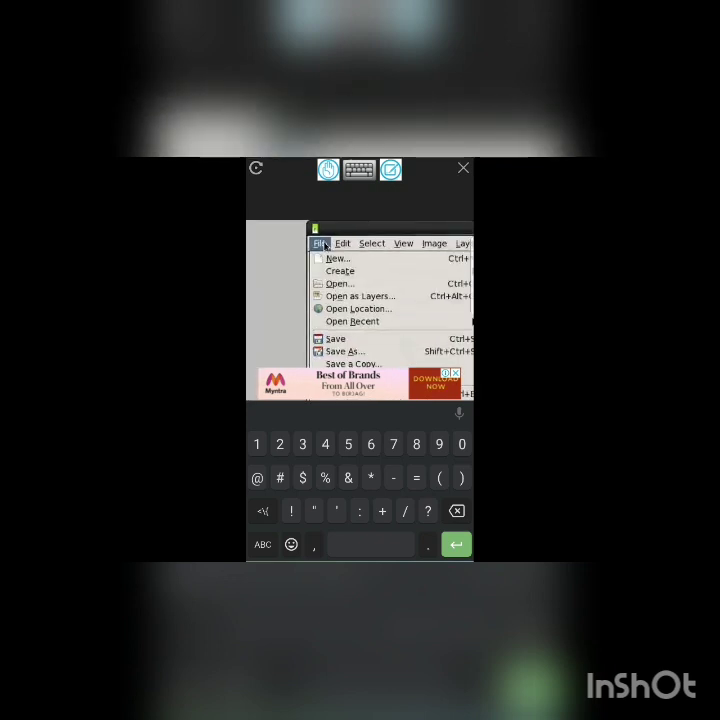
left_click(356, 276)
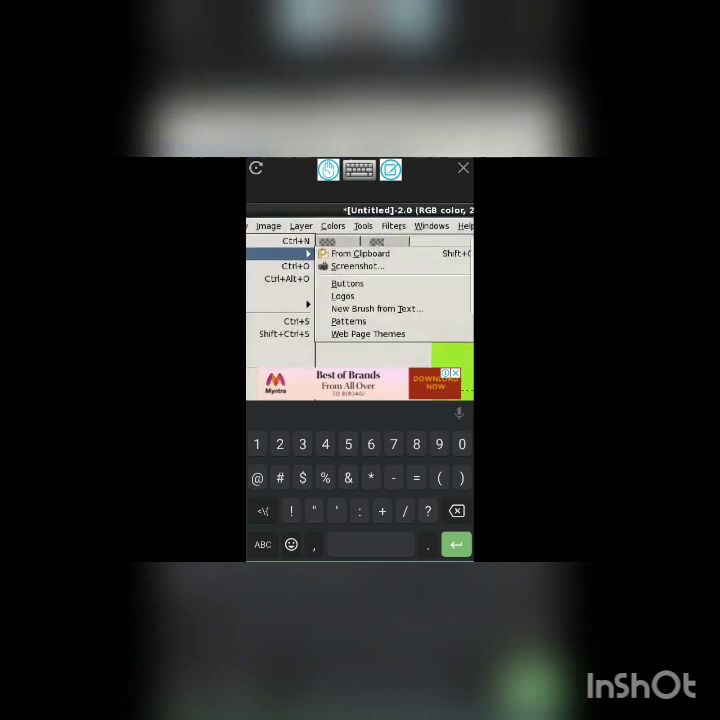
left_click(324, 286)
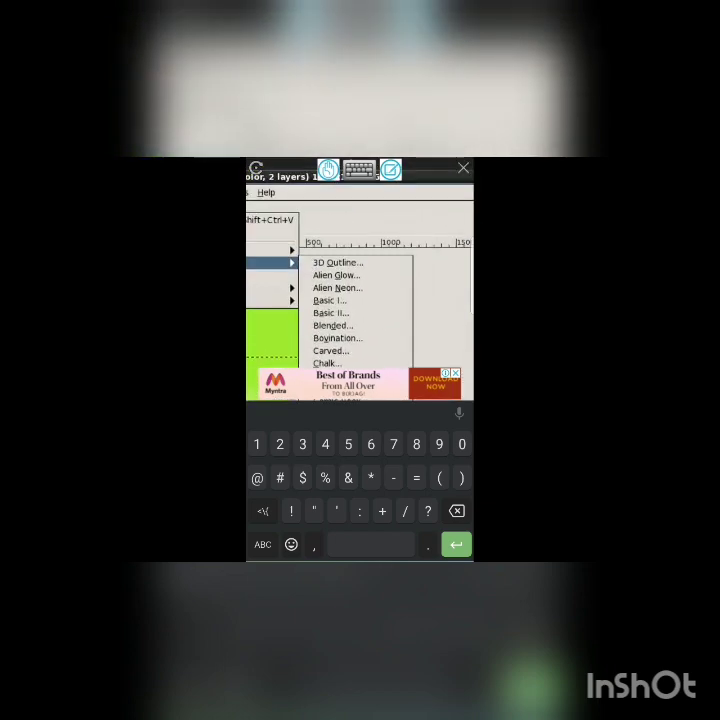
left_click(340, 263)
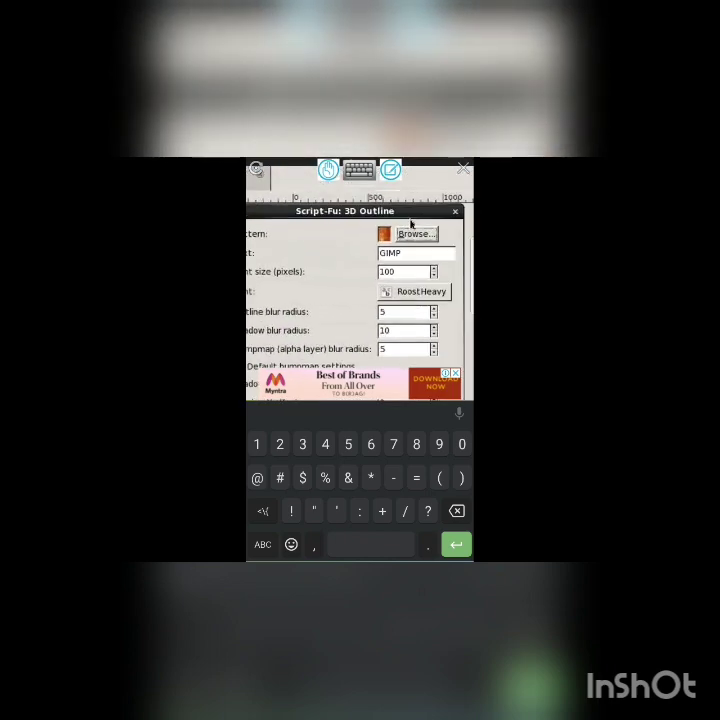
Step: Replace the default logo text GIMP with 'certificate', correcting an interim 'arts day' entry
double_click(400, 254)
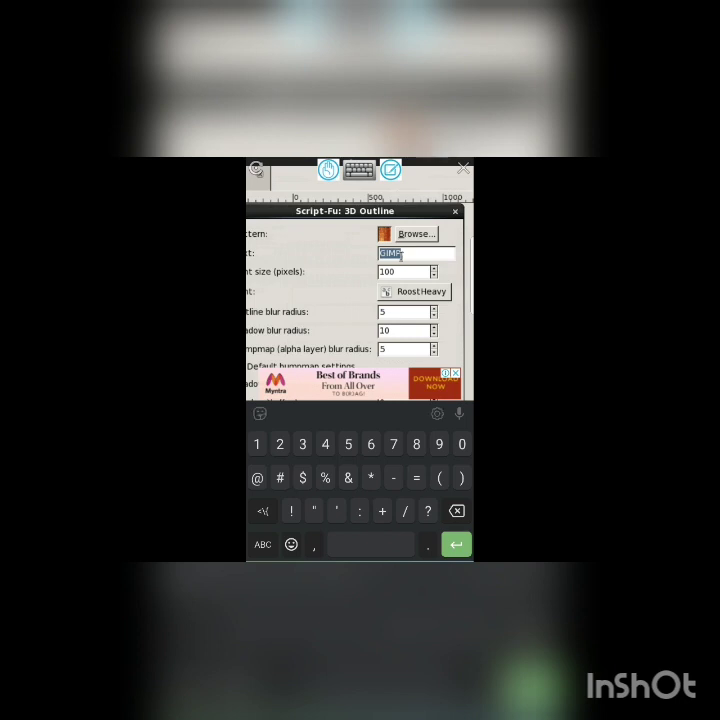
left_click(262, 544)
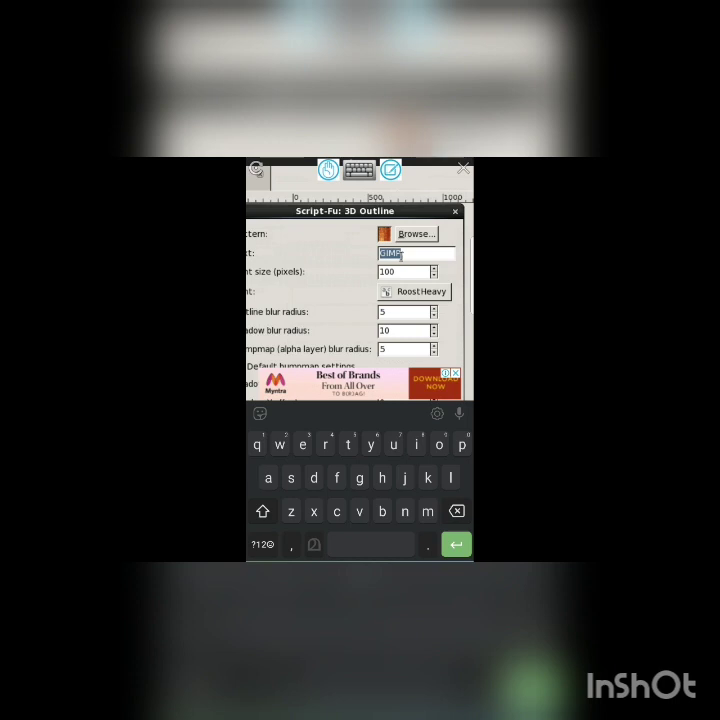
type("a")
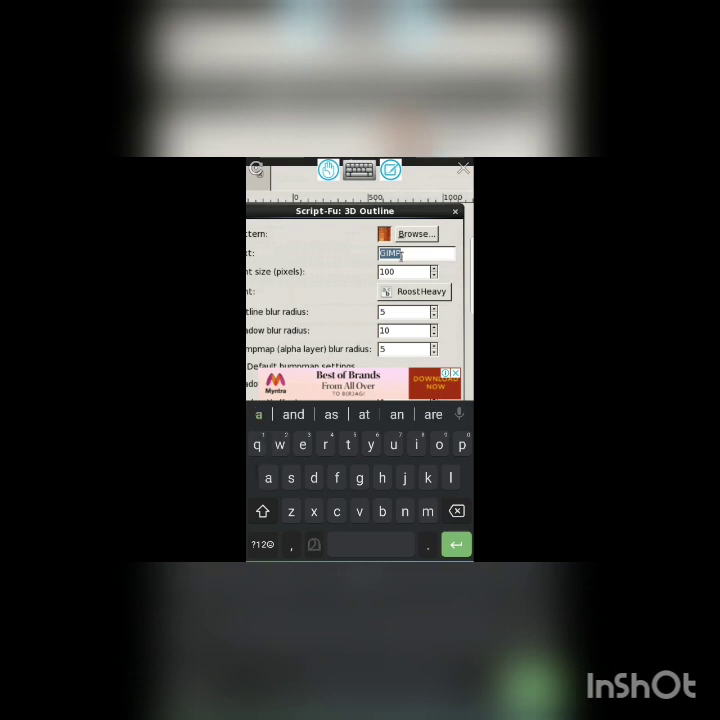
type("rts")
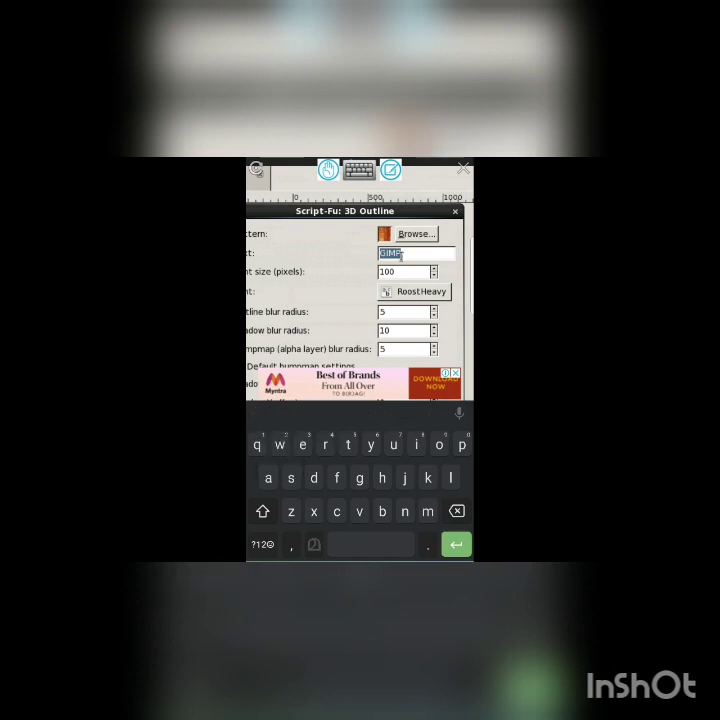
type(" da")
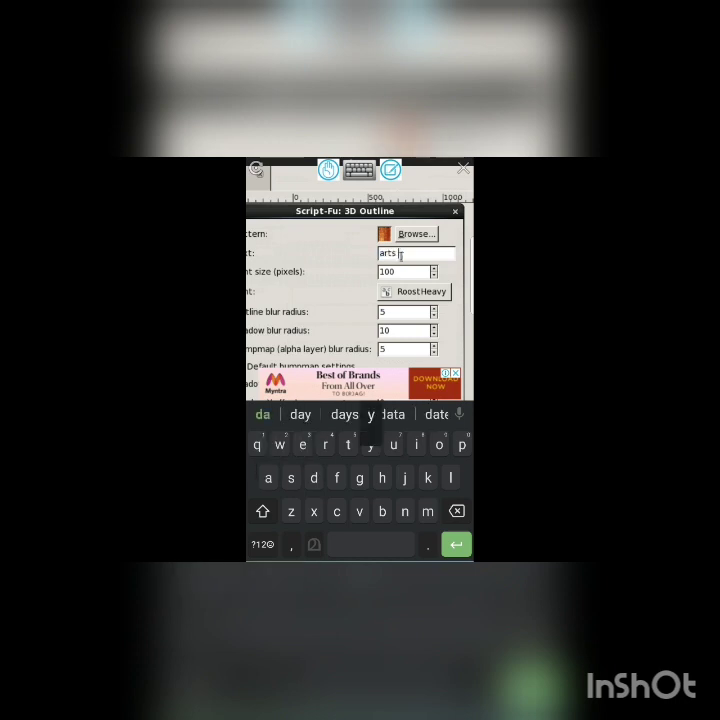
type("y")
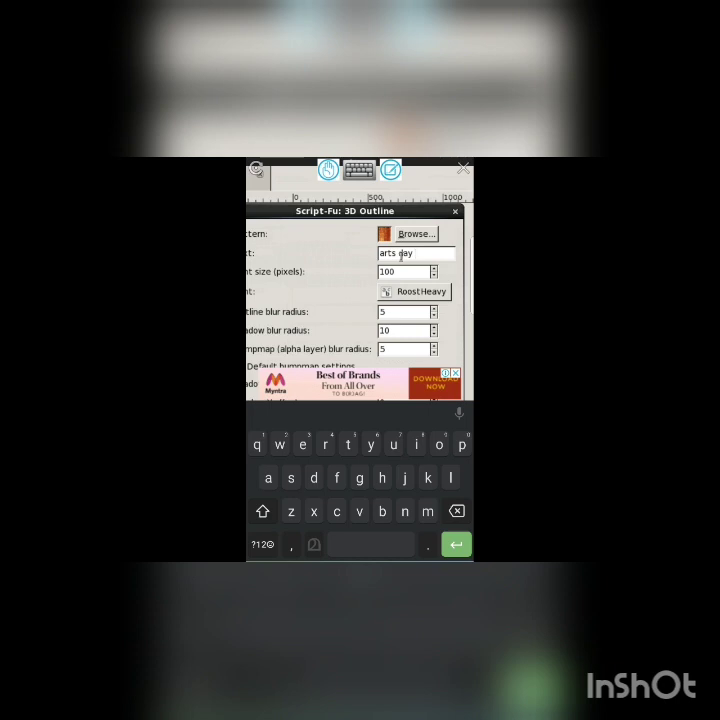
triple_click(401, 253)
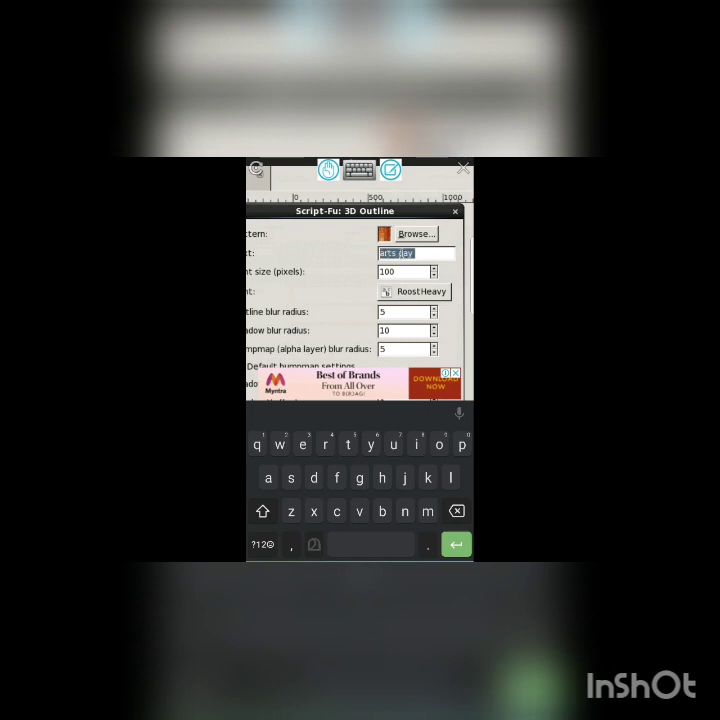
type("c")
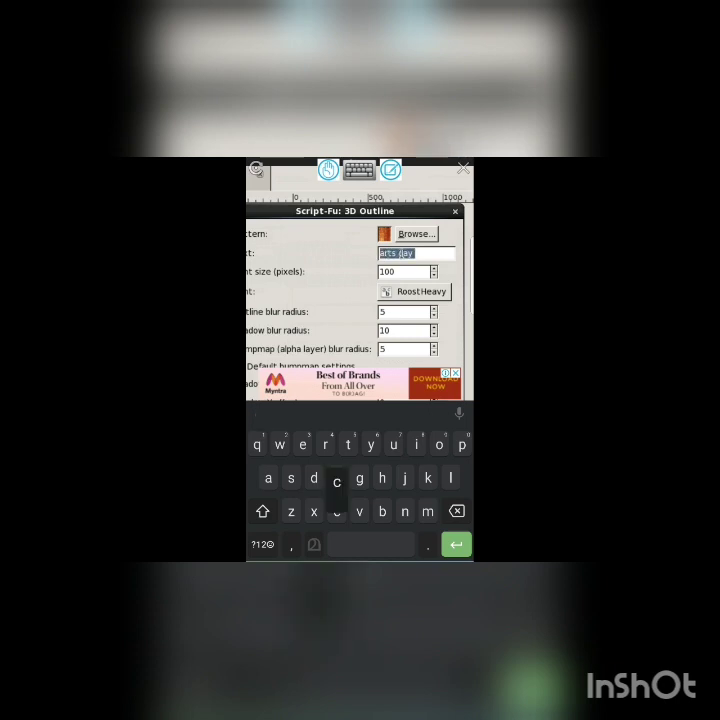
type("er")
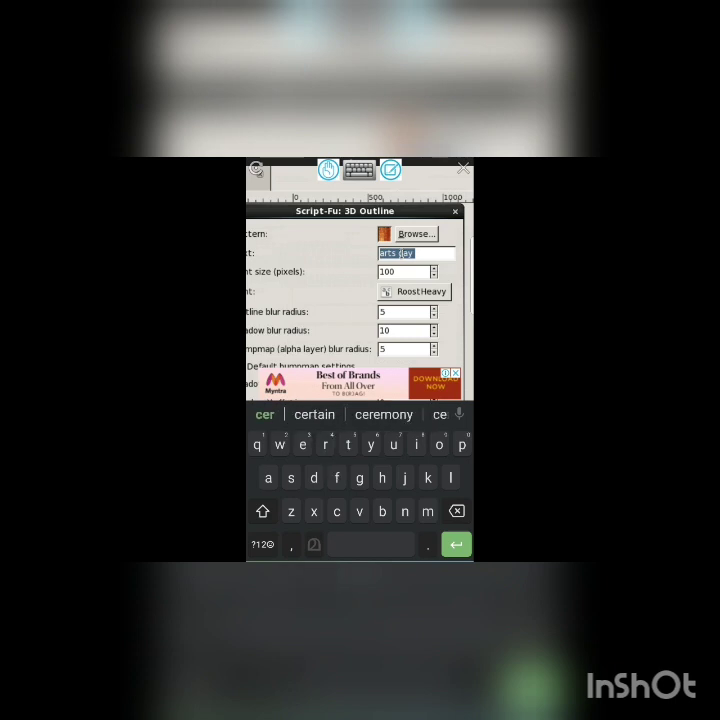
type("tifi")
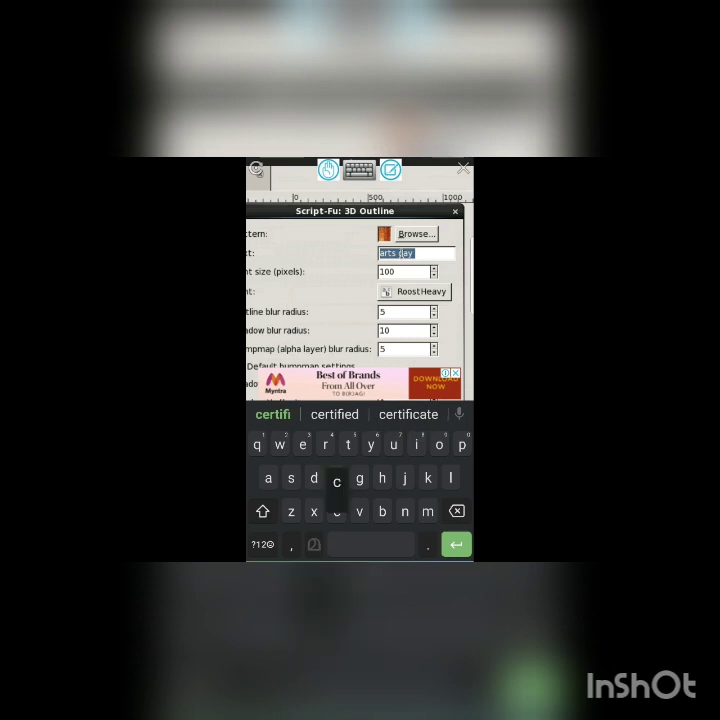
type("cate")
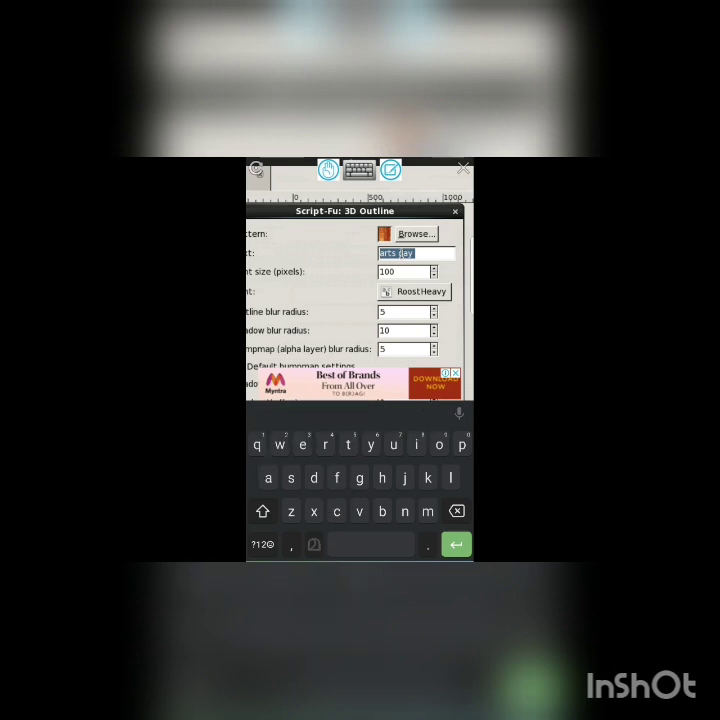
scroll(360, 290, "down", 5)
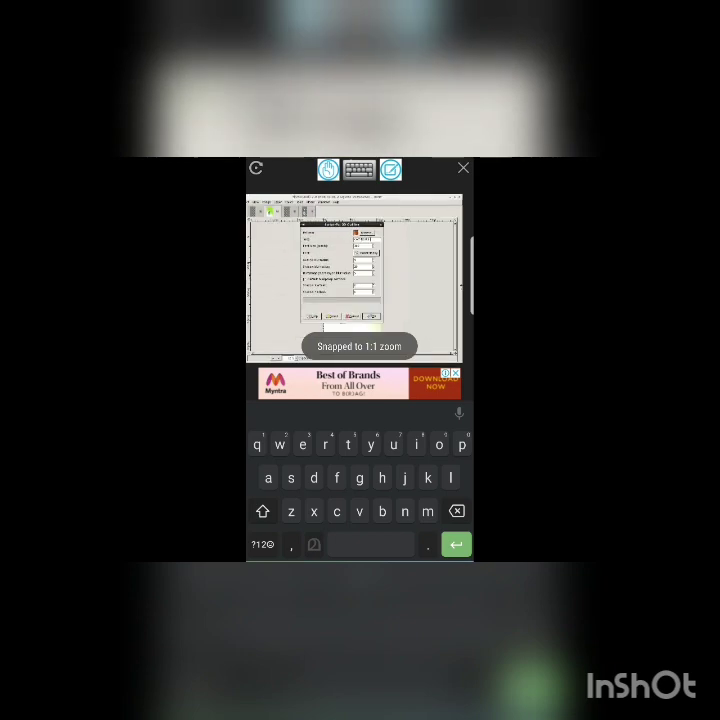
scroll(359, 274, "up", 3)
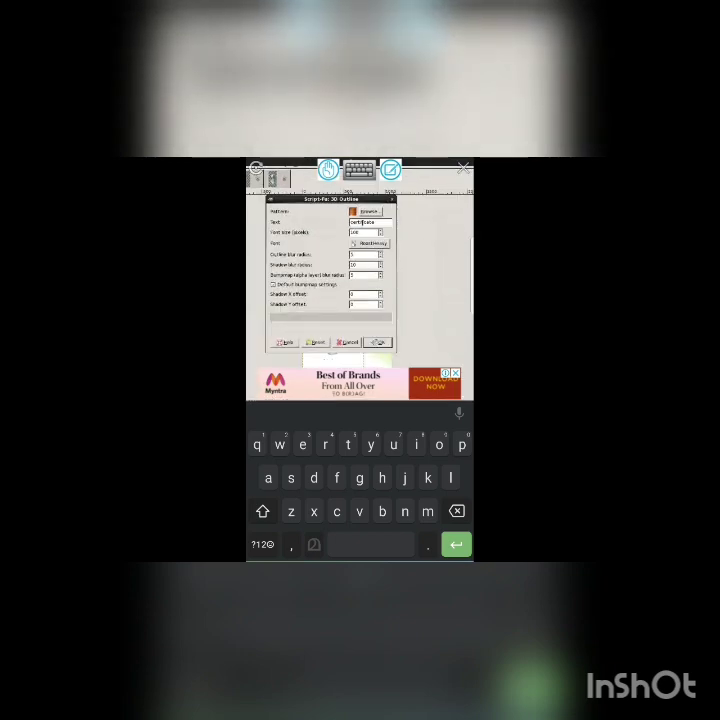
Step: Render the brown 'certificate' 3D Outline logo and Copy Visible from its image
left_click(378, 342)
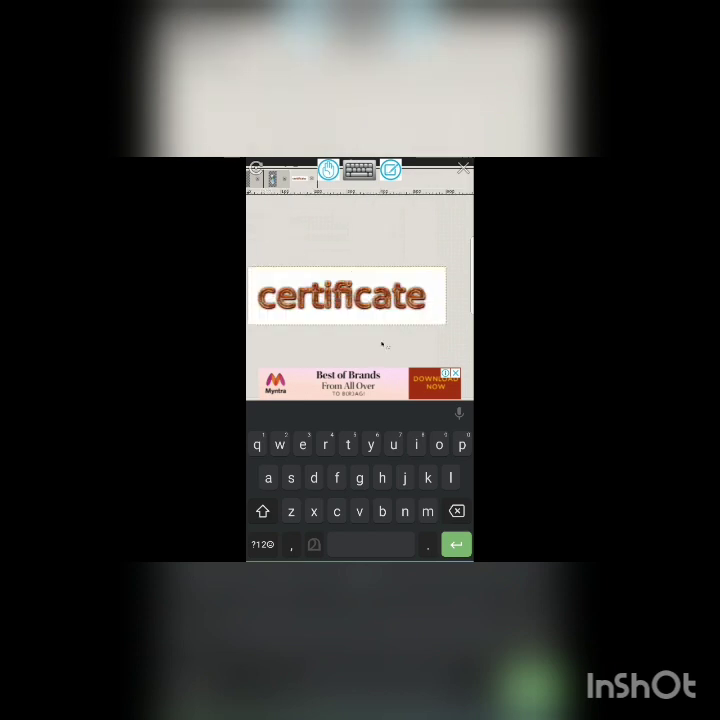
mouse_move(382, 344)
left_mouse_down()
mouse_move(435, 350)
mouse_move(406, 355)
left_mouse_up()
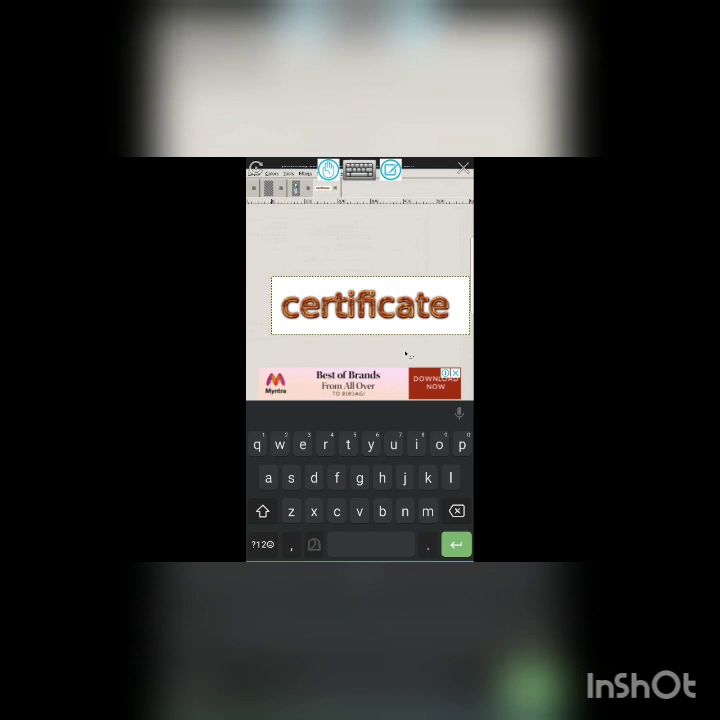
scroll(406, 355, "down", 5)
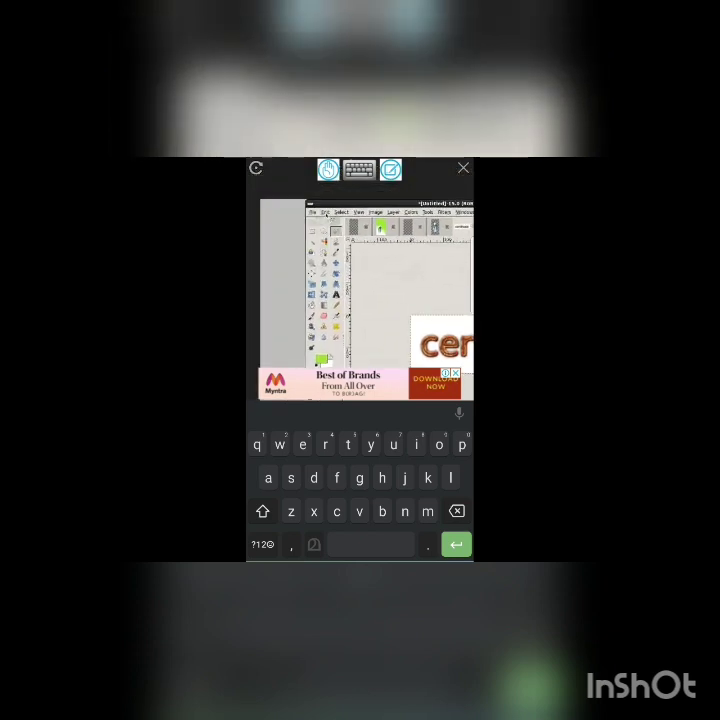
left_click(326, 213)
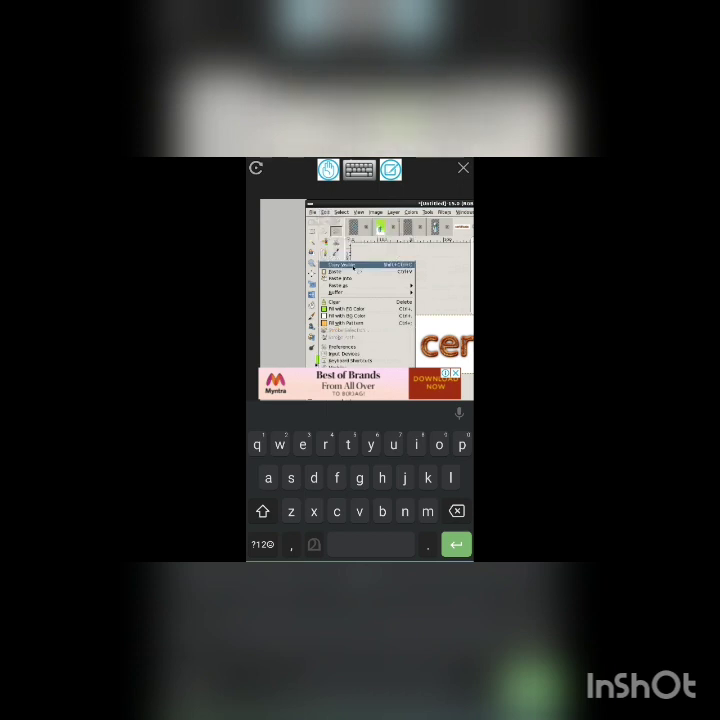
left_click(353, 268)
scroll(360, 290, "up", 2)
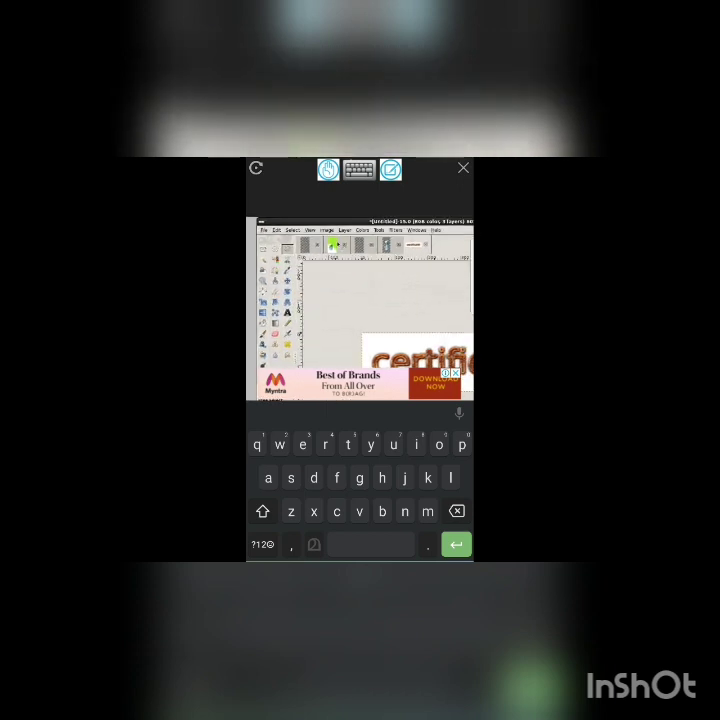
Step: Paste the certificate logo into the green poster as a new layer
left_click(333, 245)
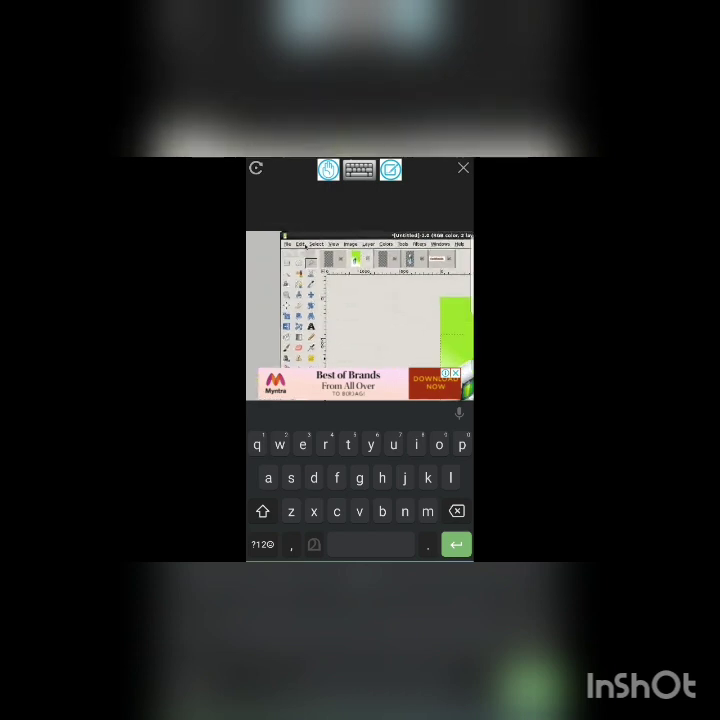
left_click(300, 244)
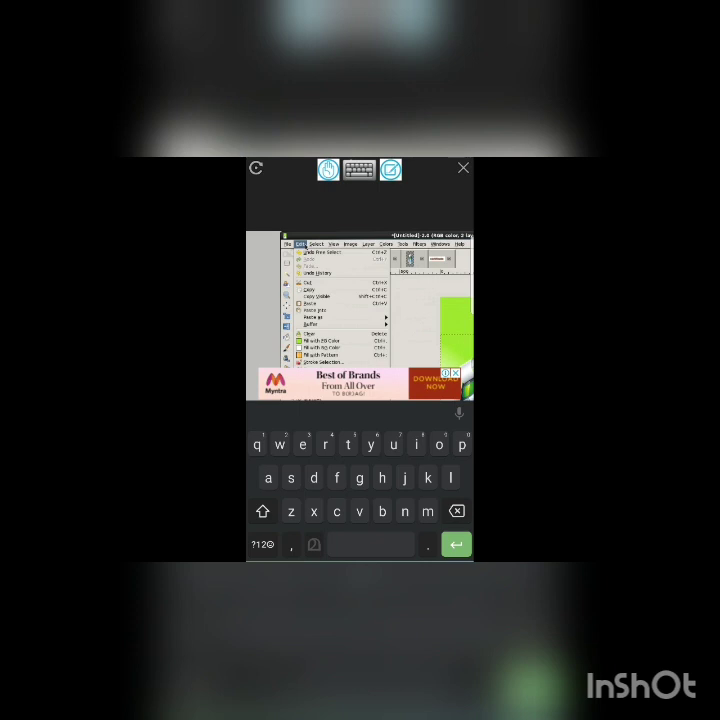
left_click(323, 318)
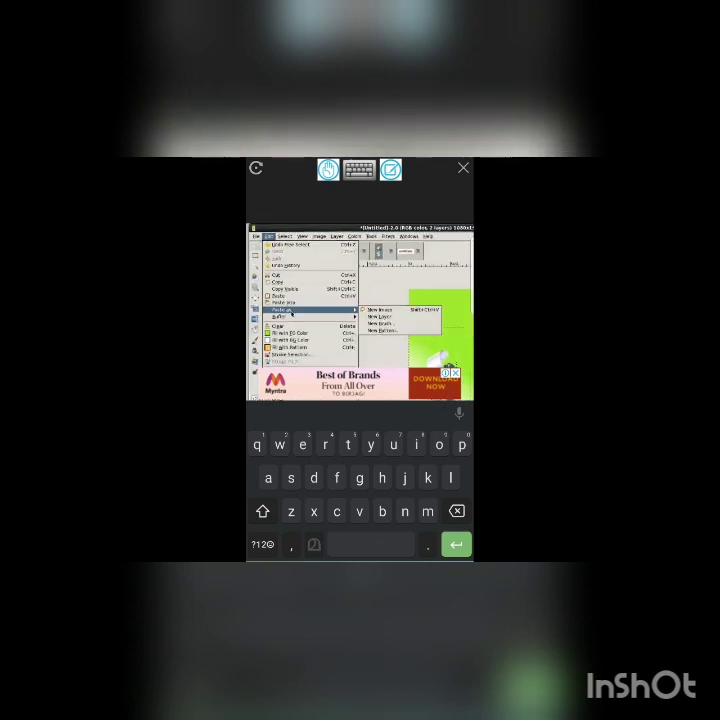
left_click(379, 317)
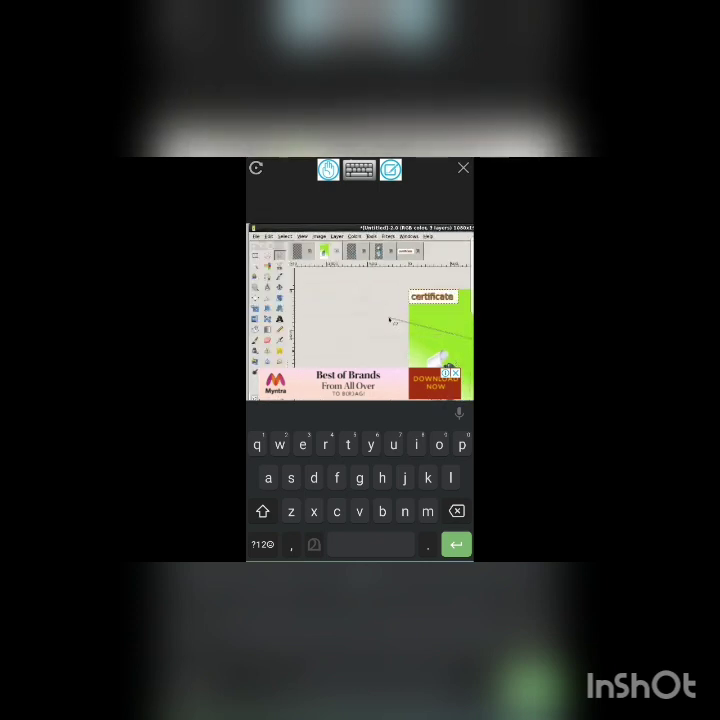
scroll(390, 320, "up", 2)
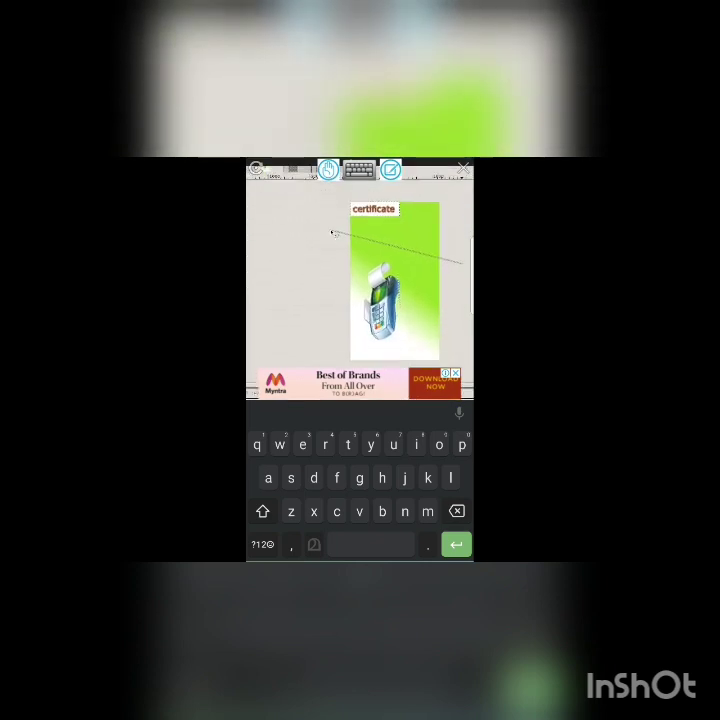
scroll(360, 280, "down", 3)
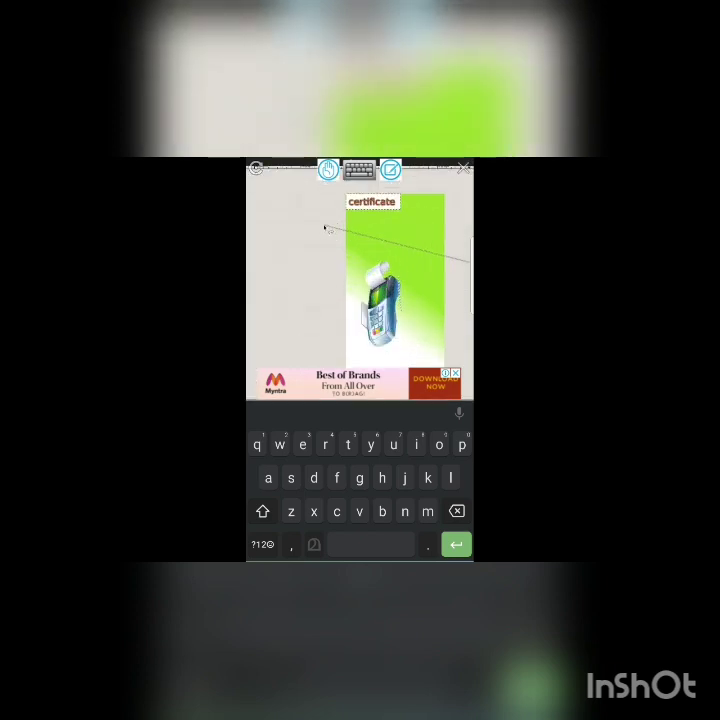
scroll(360, 270, "down", 3)
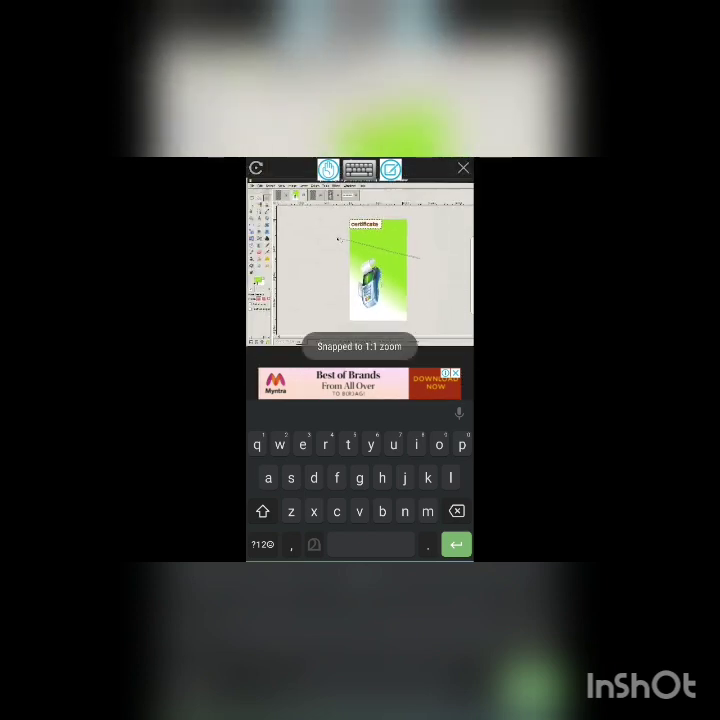
scroll(360, 260, "up", 3)
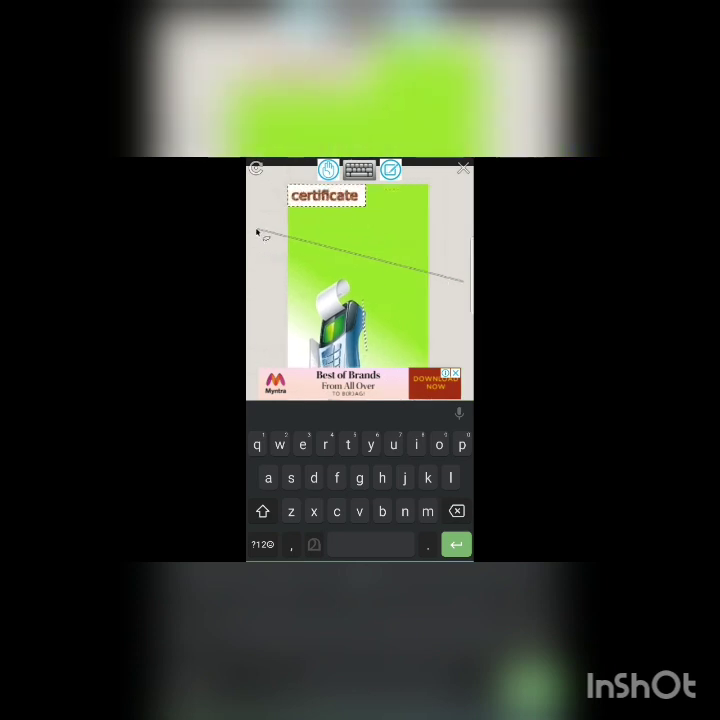
Step: Pan back to the toolbox and menus, then dismiss the Edit menu unused
left_click_drag(257, 233, 367, 270)
mouse_move(300, 280)
left_mouse_down()
mouse_move(420, 280)
mouse_move(310, 284)
left_mouse_up()
scroll(360, 290, "up", 3)
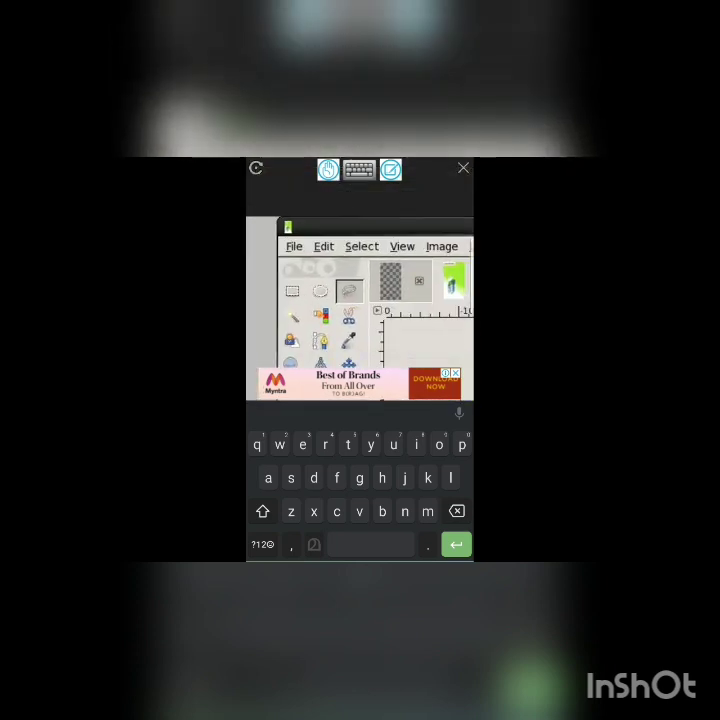
left_click(328, 250)
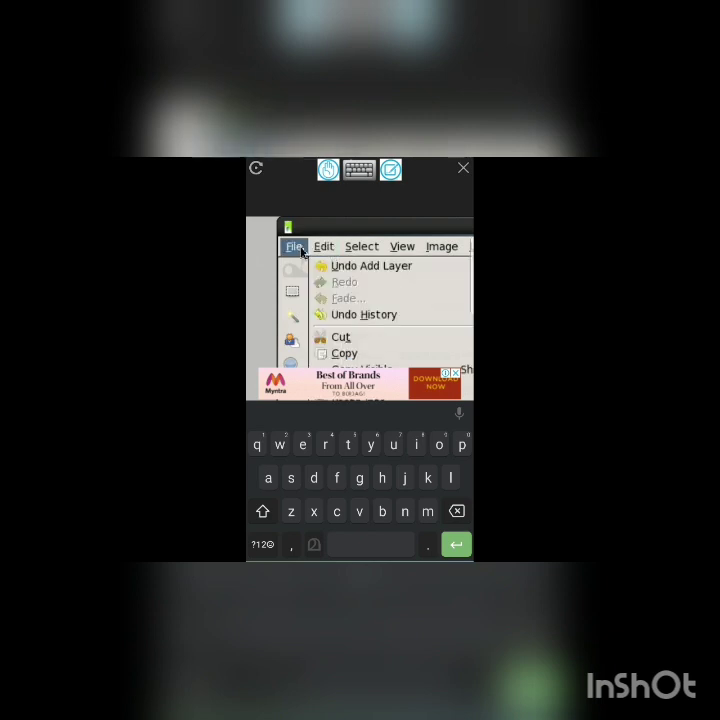
left_click(300, 250)
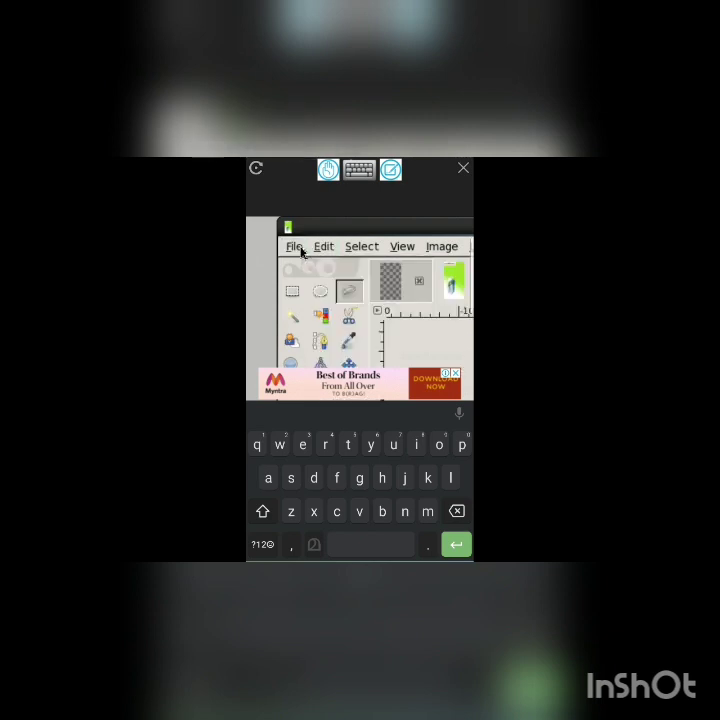
Step: Render a Basic I logo reading 'name' in blue Dragonwick lettering on white, 100 px
left_click(300, 251)
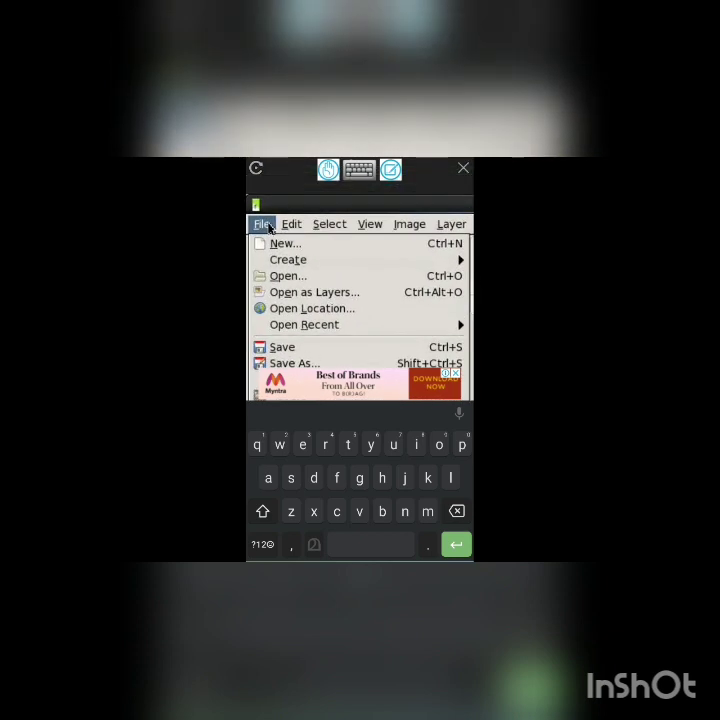
left_click(300, 262)
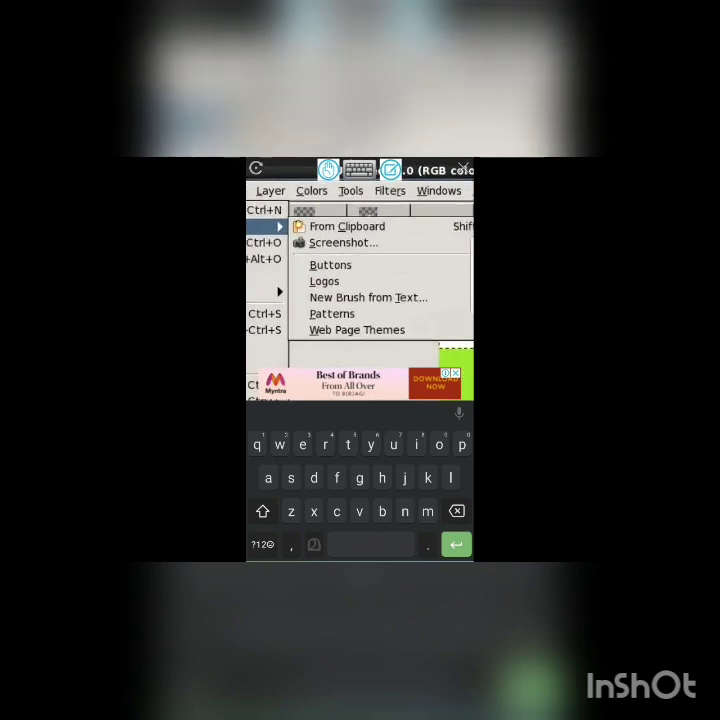
left_click(325, 282)
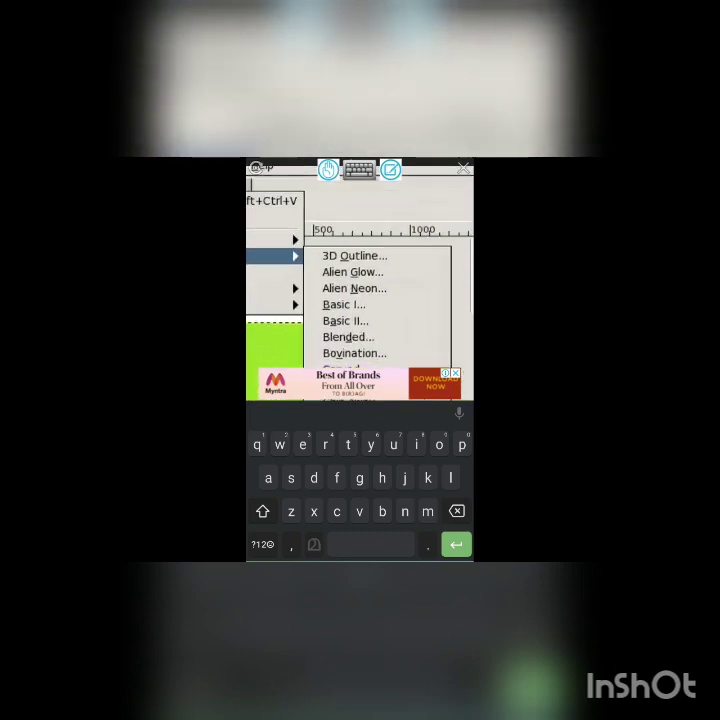
scroll(365, 290, "down", 2)
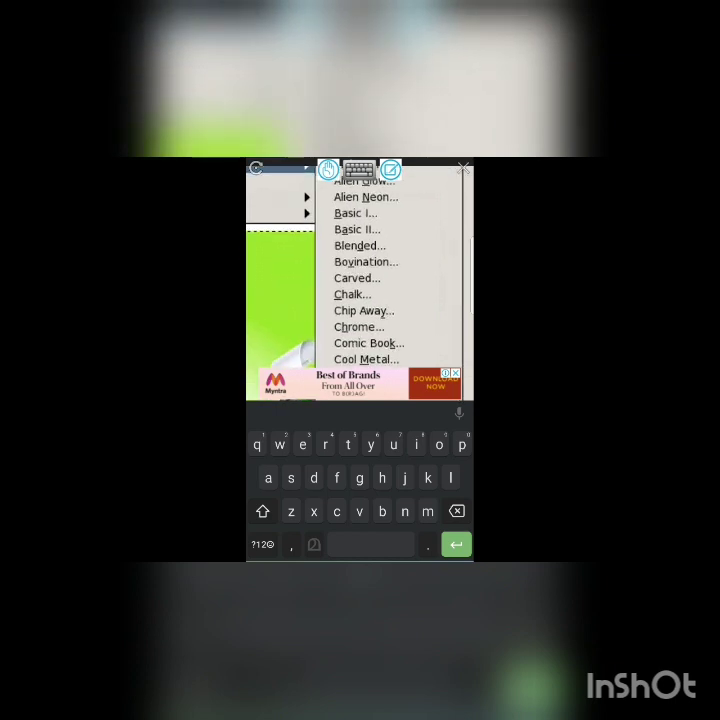
scroll(365, 280, "down", 1)
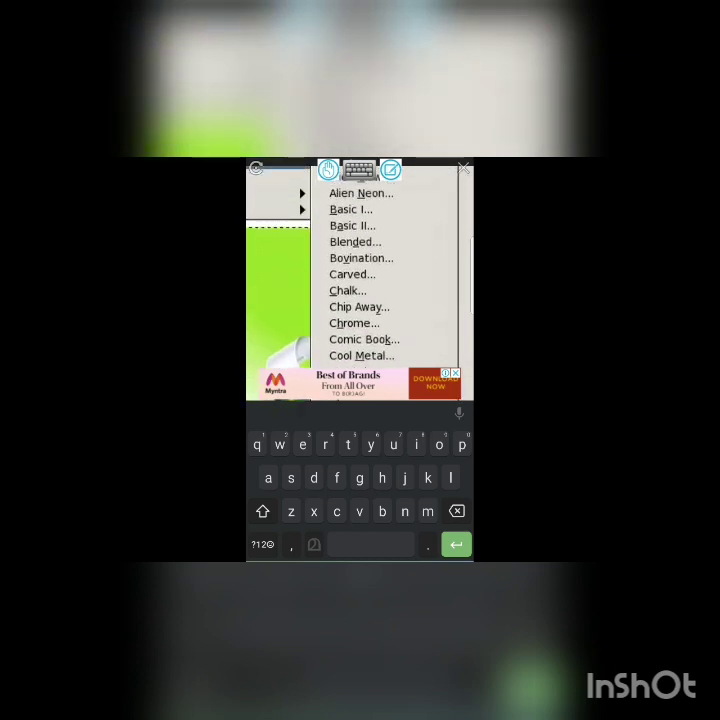
left_click(360, 210)
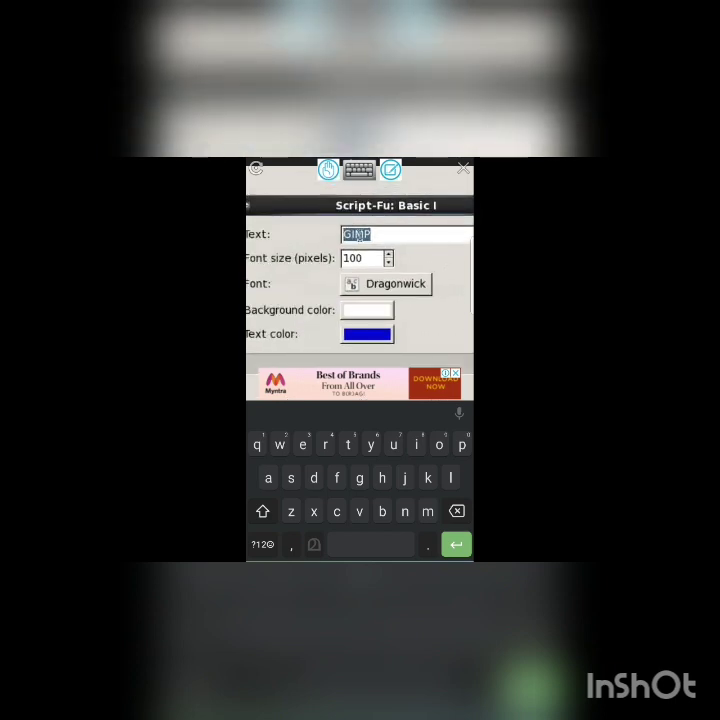
type("n")
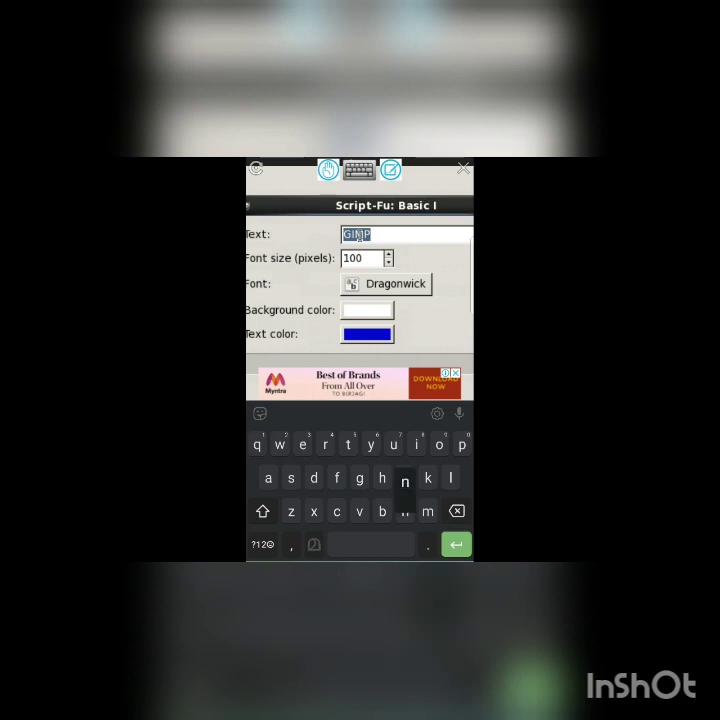
type("ame")
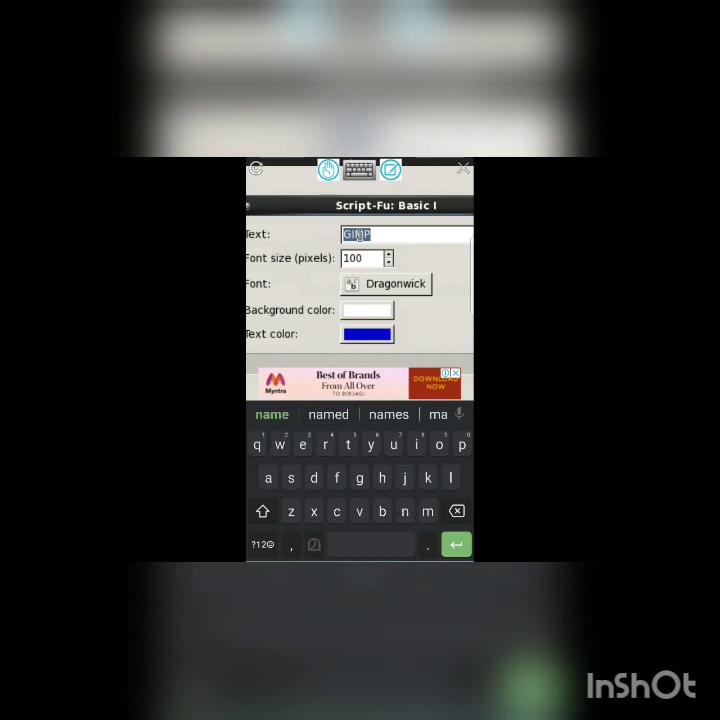
key("space")
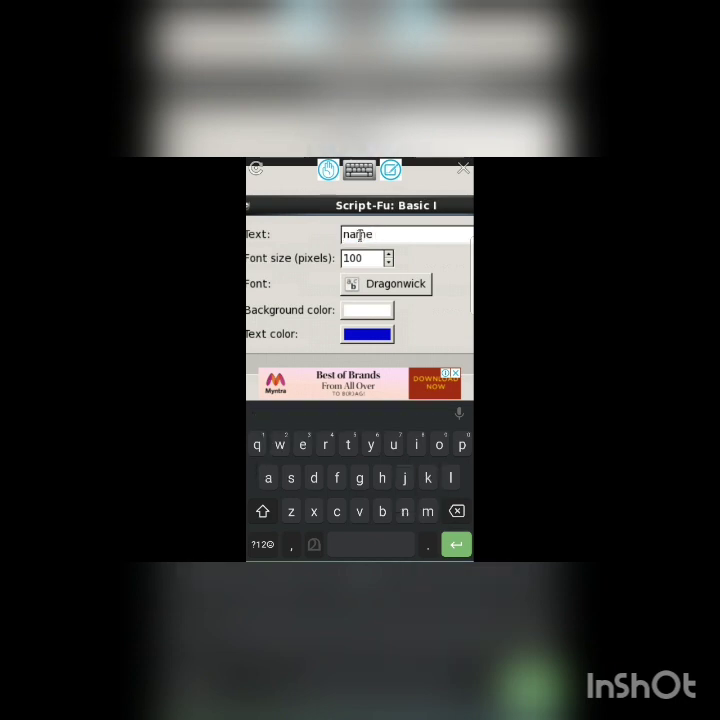
scroll(360, 280, "down", 3)
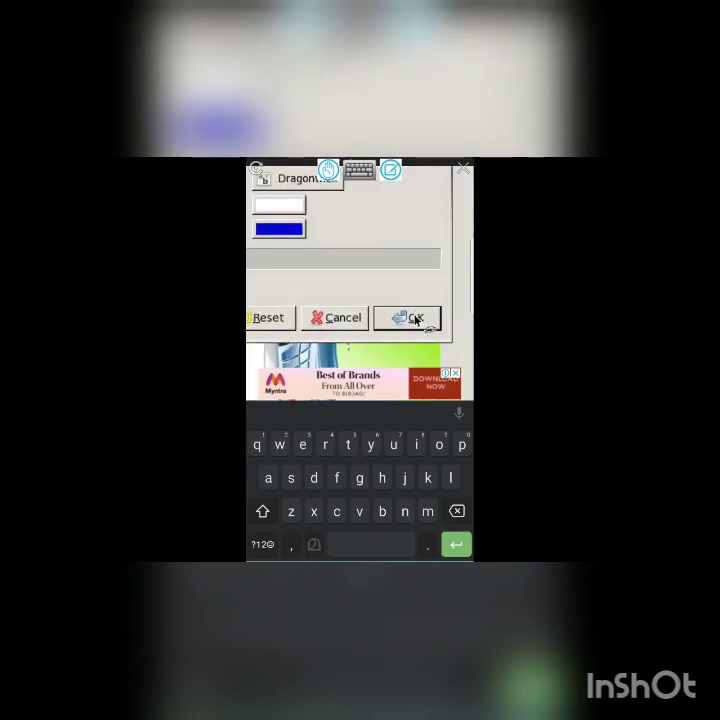
left_click(416, 317)
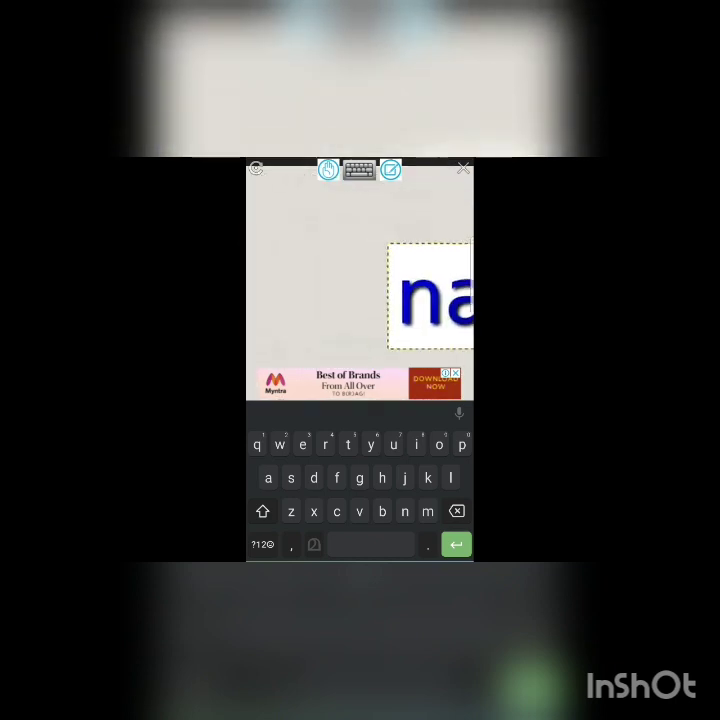
Step: Copy the blue 'name' logo image
left_click_drag(416, 320, 470, 480)
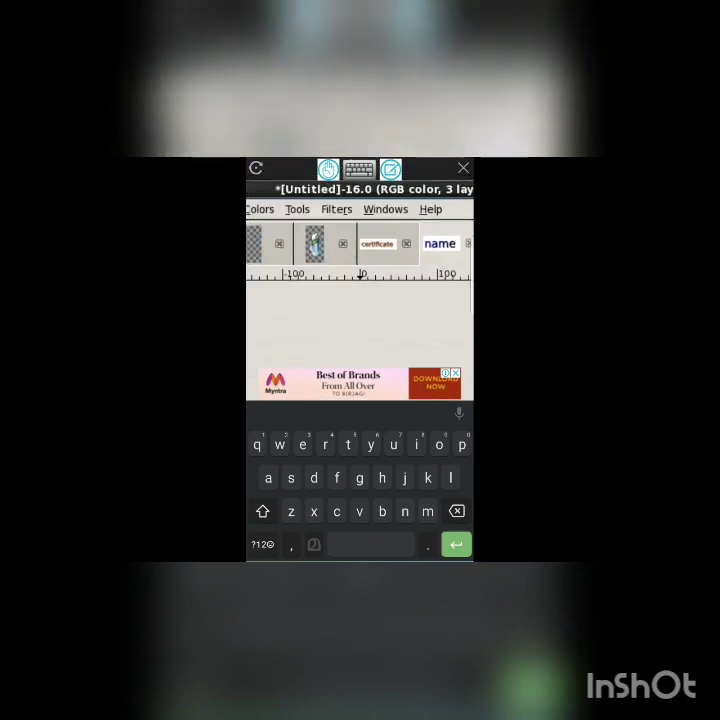
left_click_drag(360, 300, 470, 340)
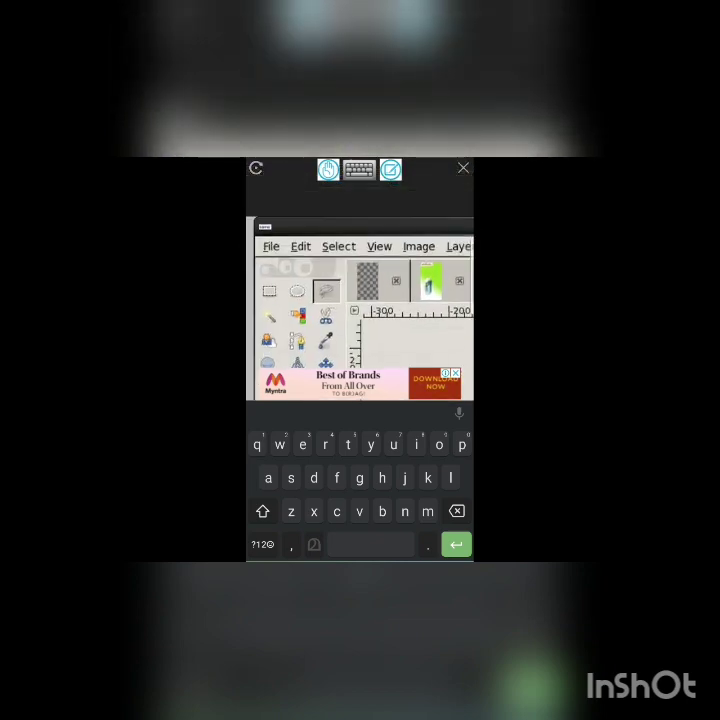
left_click(300, 246)
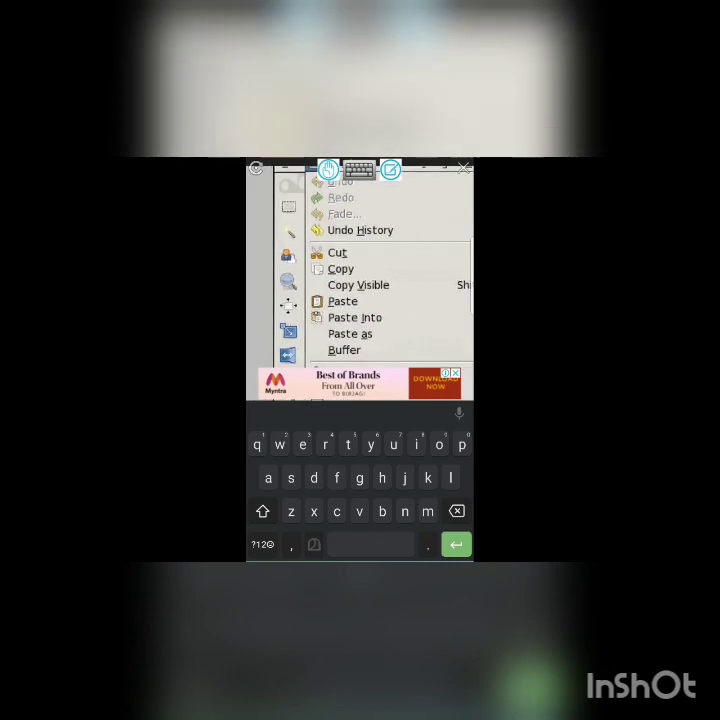
left_click(350, 272)
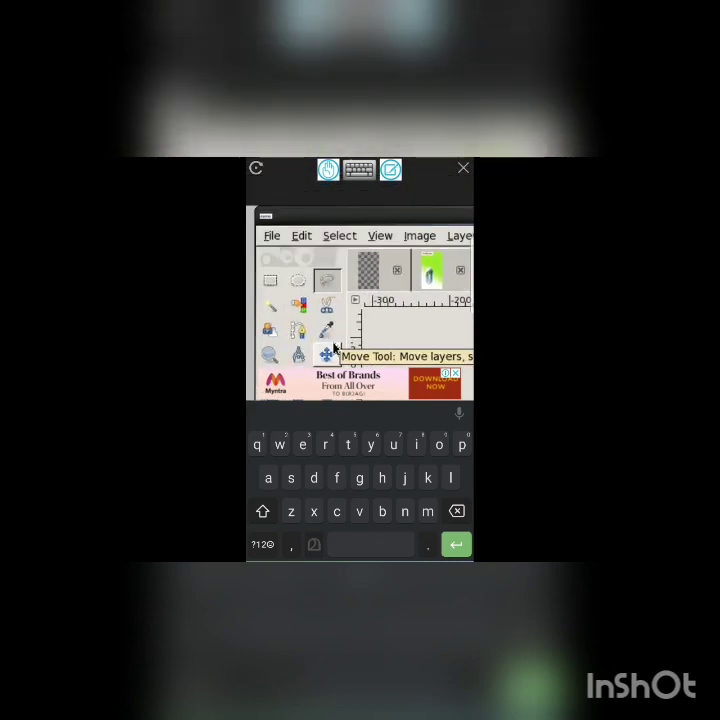
left_click(302, 236)
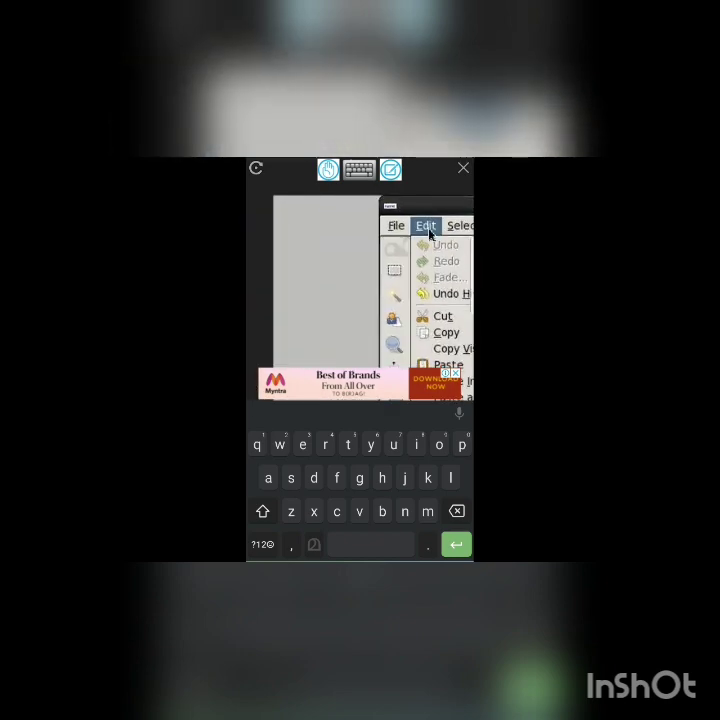
left_click(432, 231)
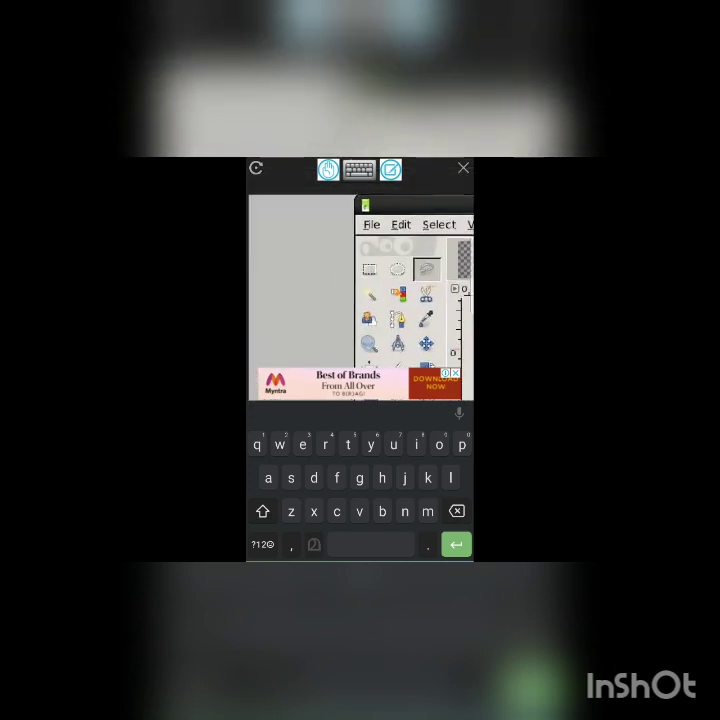
Step: Paste the 'name' logo into the green poster as a new layer
left_click(350, 224)
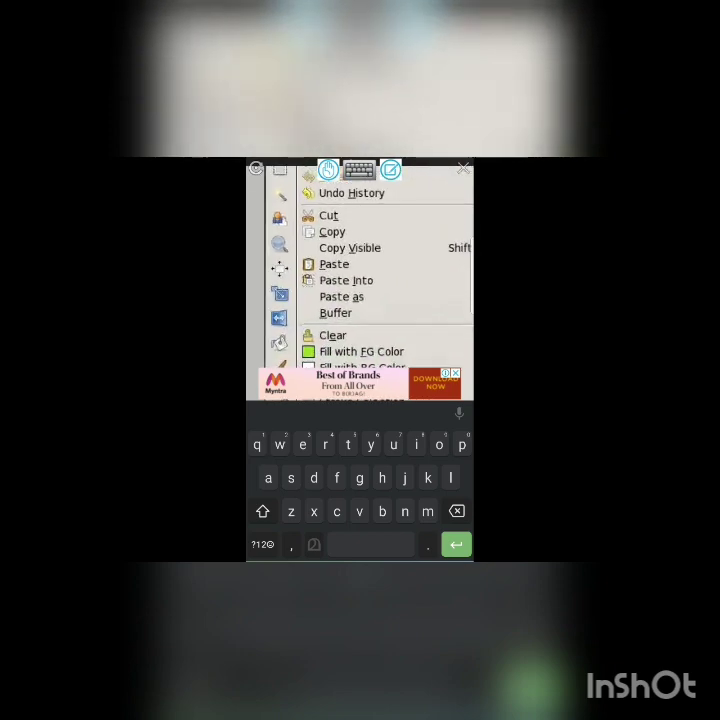
left_click(345, 297)
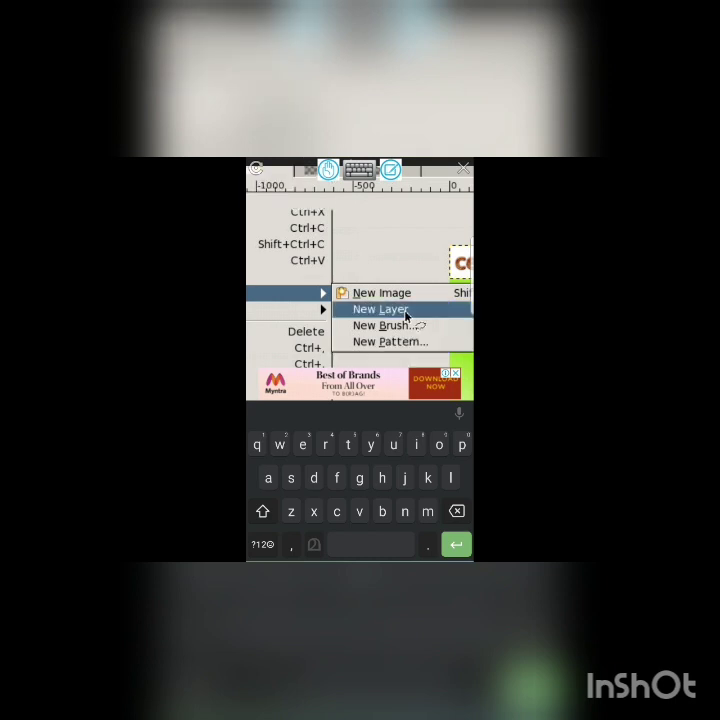
left_click(405, 316)
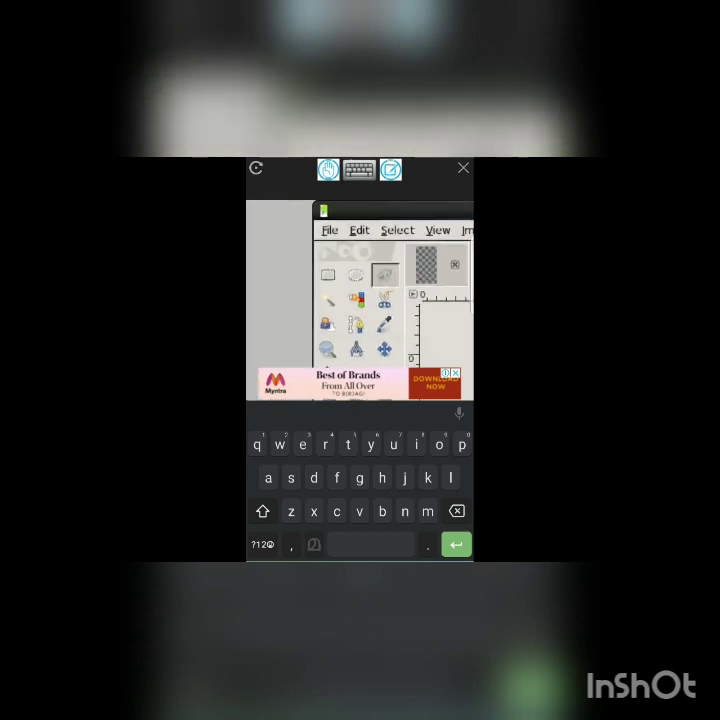
Step: Undo adding the pasted 'name' layer in the poster
left_click_drag(400, 300, 373, 302)
left_click(340, 234)
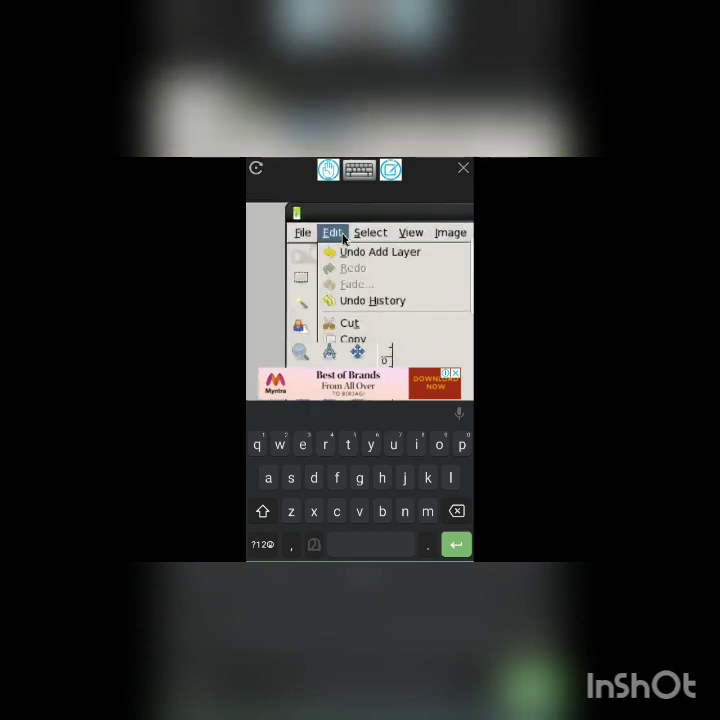
left_click(380, 252)
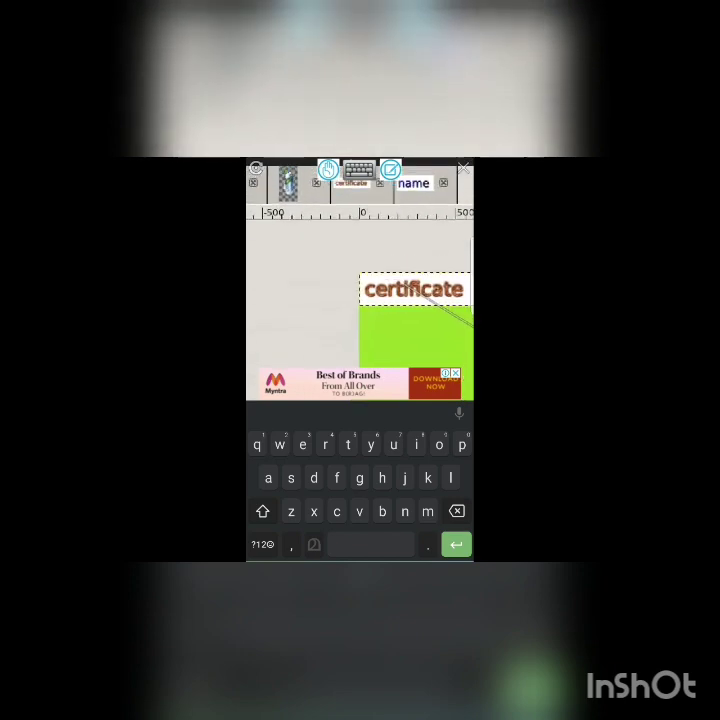
Step: Copy Visible from the 'name' logo and bring up the poster's Paste as options
left_click_drag(270, 300, 460, 332)
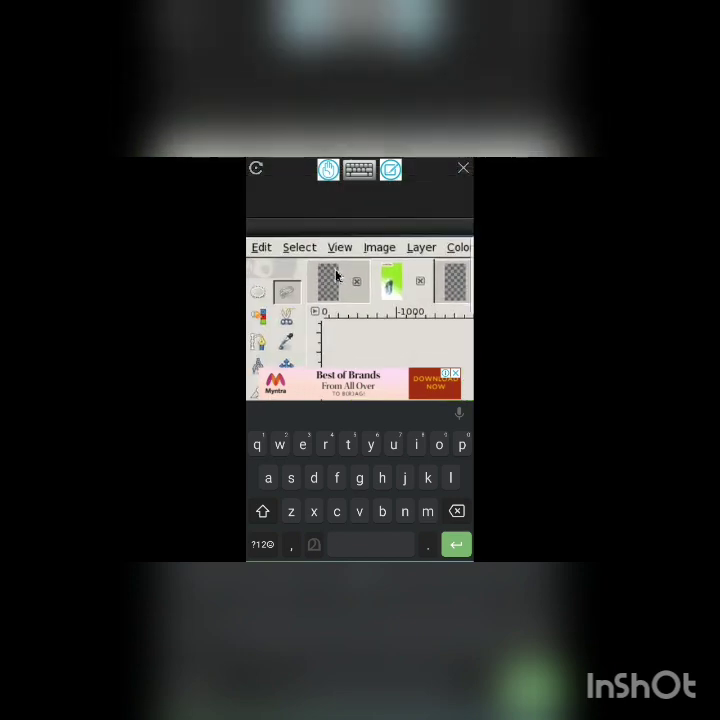
left_click_drag(360, 340, 346, 313)
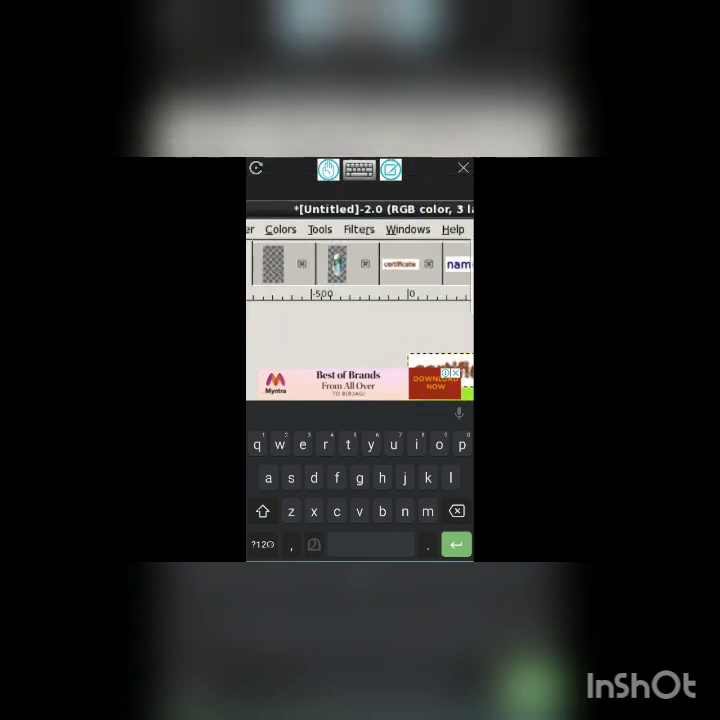
mouse_move(420, 320)
left_mouse_down()
mouse_move(260, 300)
mouse_move(440, 310)
left_mouse_up()
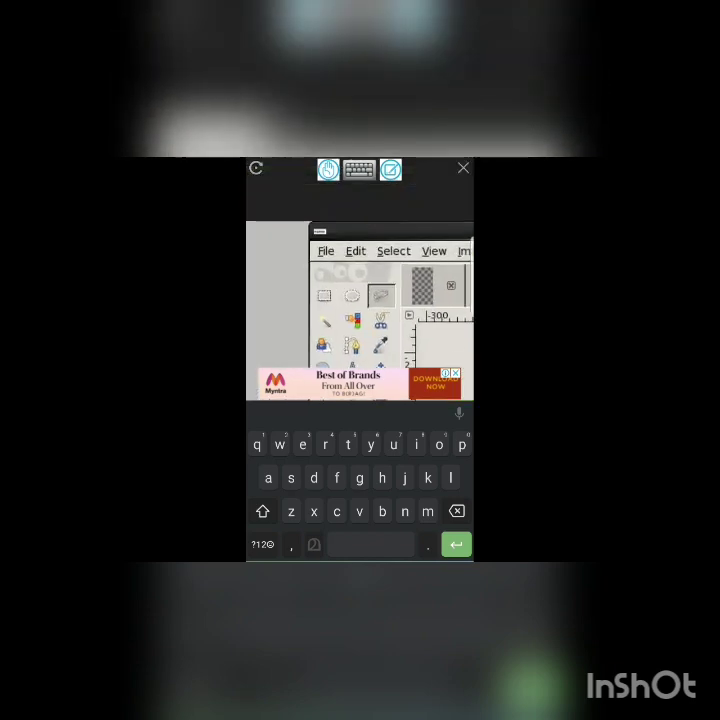
left_click(356, 252)
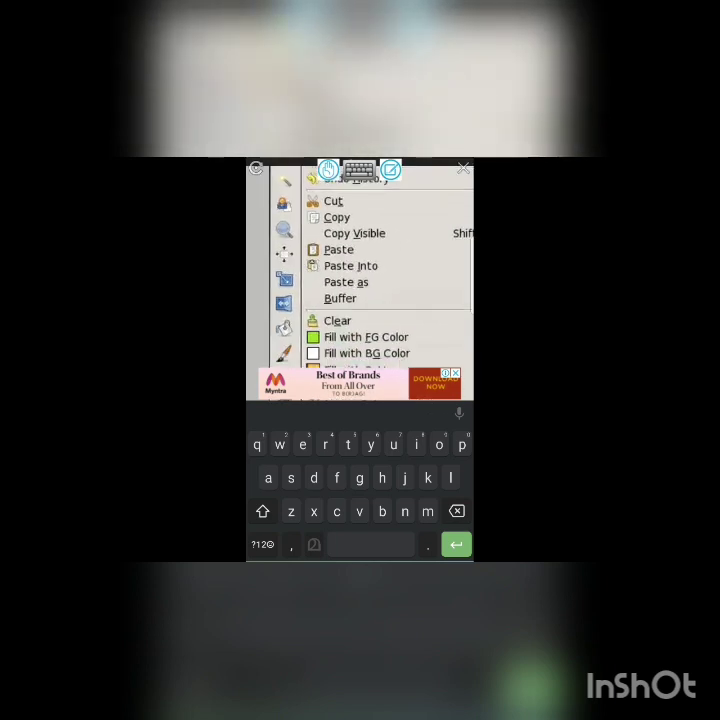
left_click(350, 233)
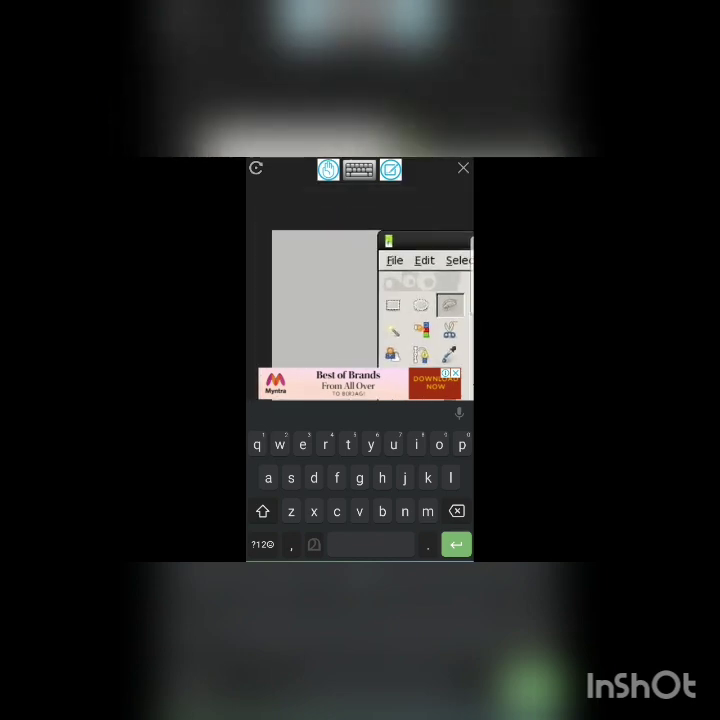
left_click(424, 260)
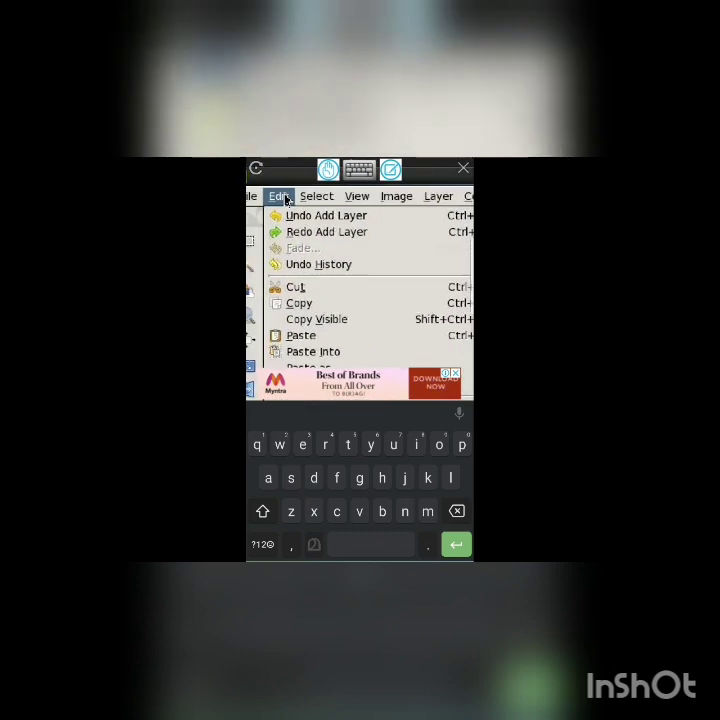
left_click(320, 334)
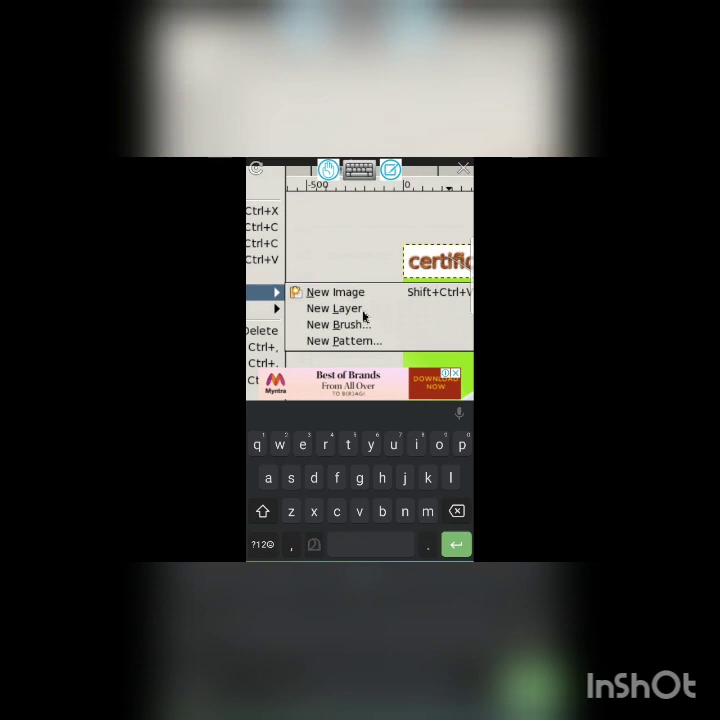
Step: Paste 'name' as a new layer and move it onto the green area below 'certificate'
left_click(363, 311)
mouse_move(364, 317)
left_mouse_down()
mouse_move(384, 361)
mouse_move(430, 300)
mouse_move(420, 260)
mouse_move(280, 300)
left_mouse_up()
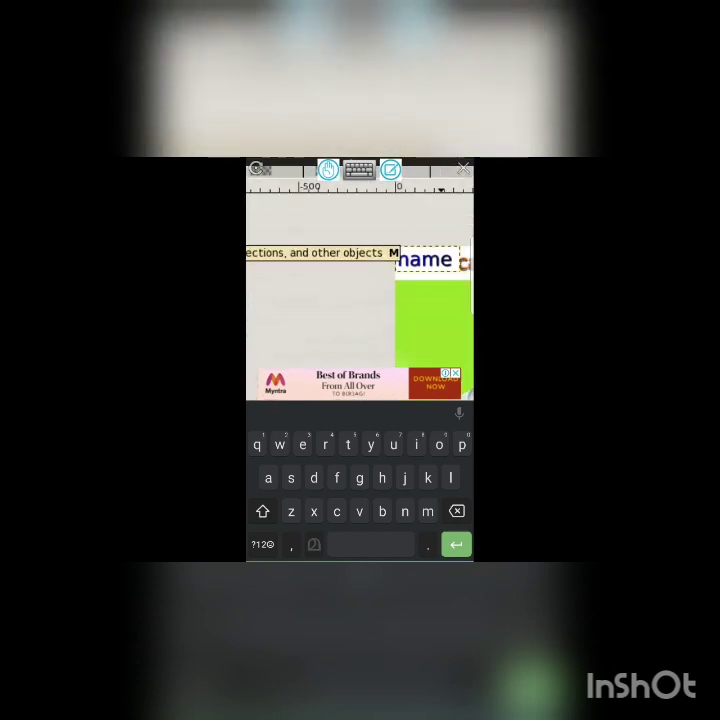
left_click_drag(420, 300, 340, 300)
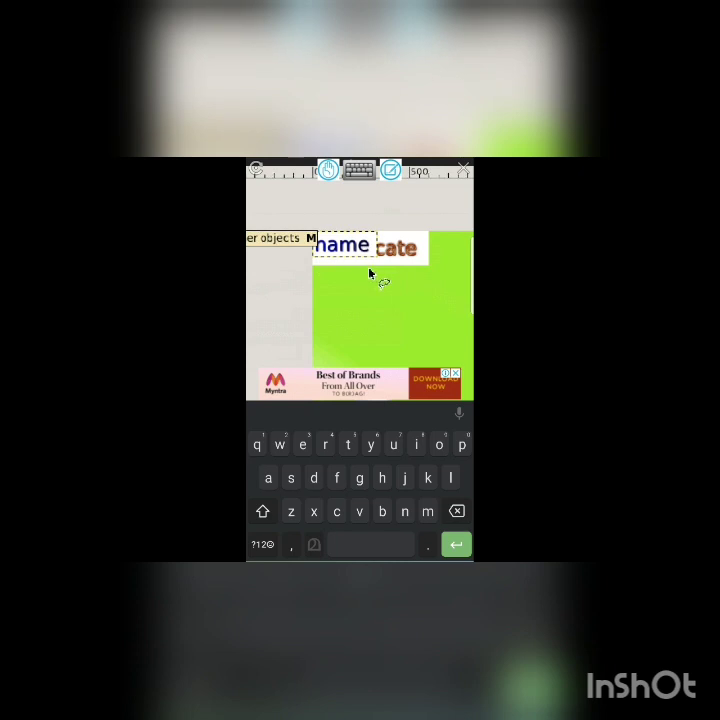
mouse_move(333, 241)
left_mouse_down()
mouse_move(418, 314)
mouse_move(376, 320)
mouse_move(433, 344)
mouse_move(464, 371)
mouse_move(315, 311)
mouse_move(354, 322)
mouse_move(431, 365)
mouse_move(320, 300)
mouse_move(381, 341)
mouse_move(334, 288)
mouse_move(307, 228)
mouse_move(365, 300)
mouse_move(374, 341)
mouse_move(336, 302)
mouse_move(386, 206)
mouse_move(439, 223)
mouse_move(468, 305)
mouse_move(400, 250)
left_mouse_up()
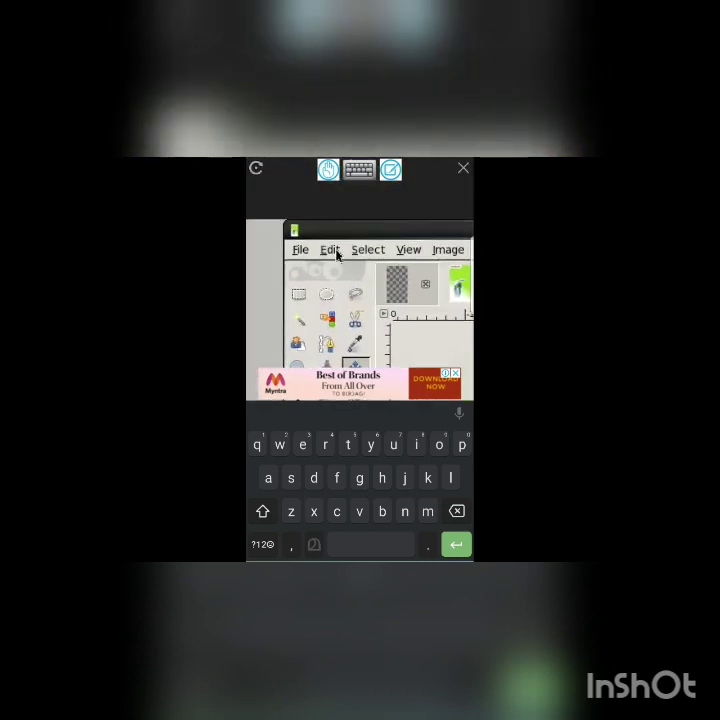
Step: Launch the Basic I logo script from File > Create > Logos
left_click(330, 250)
left_click_drag(336, 255, 334, 244)
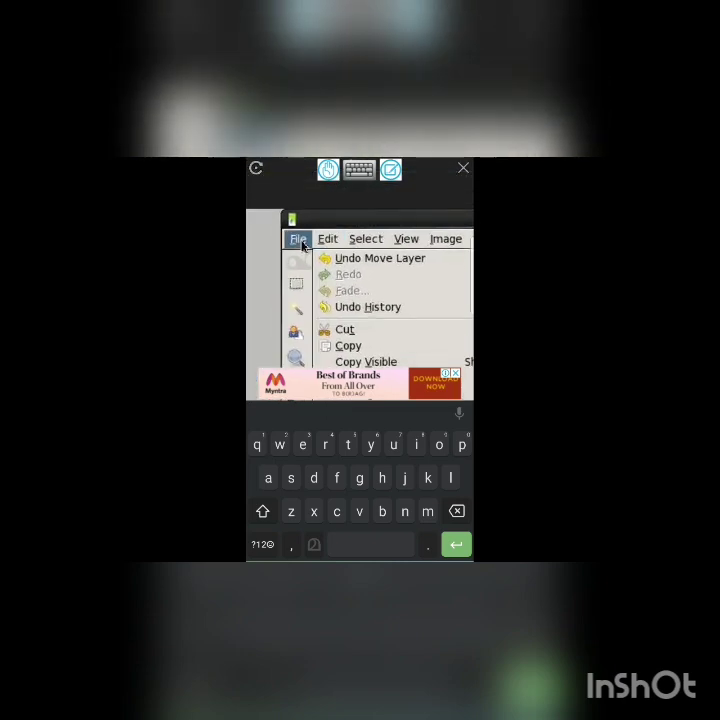
left_click(302, 246)
left_click_drag(360, 300, 360, 236)
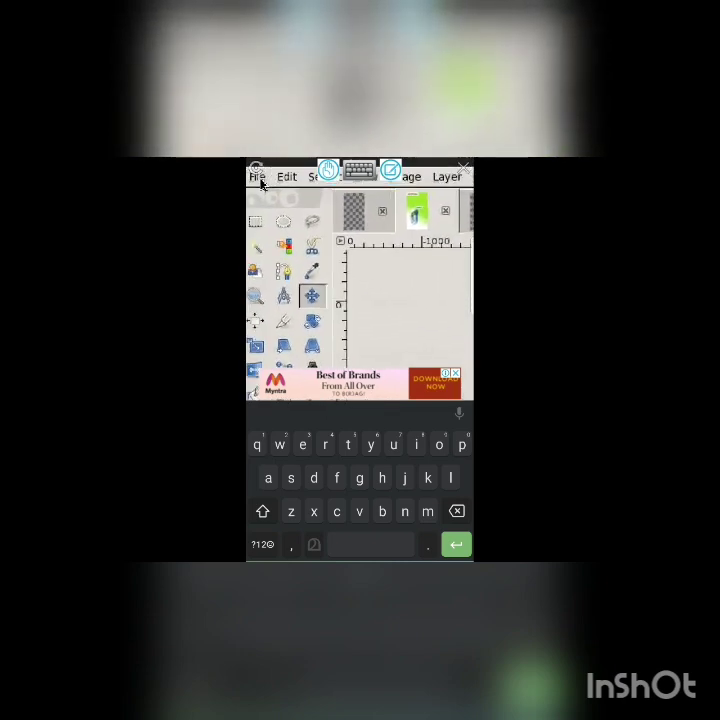
mouse_move(420, 300)
left_mouse_down()
mouse_move(260, 300)
mouse_move(450, 290)
left_mouse_up()
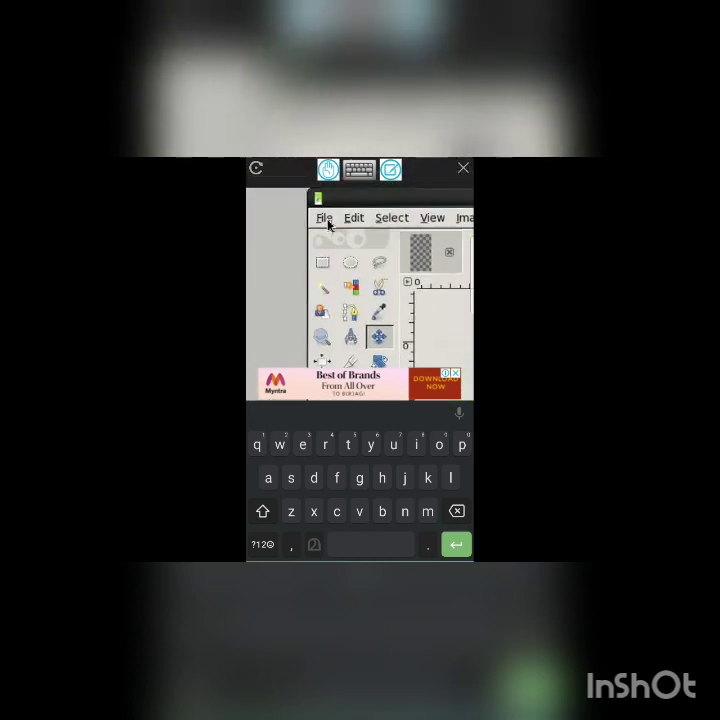
left_click(328, 222)
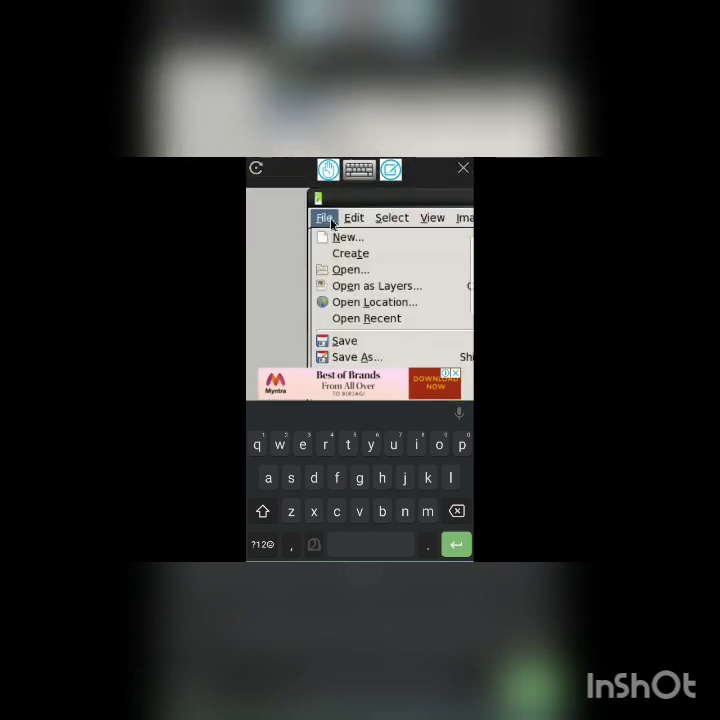
left_click(352, 253)
left_click_drag(420, 300, 230, 268)
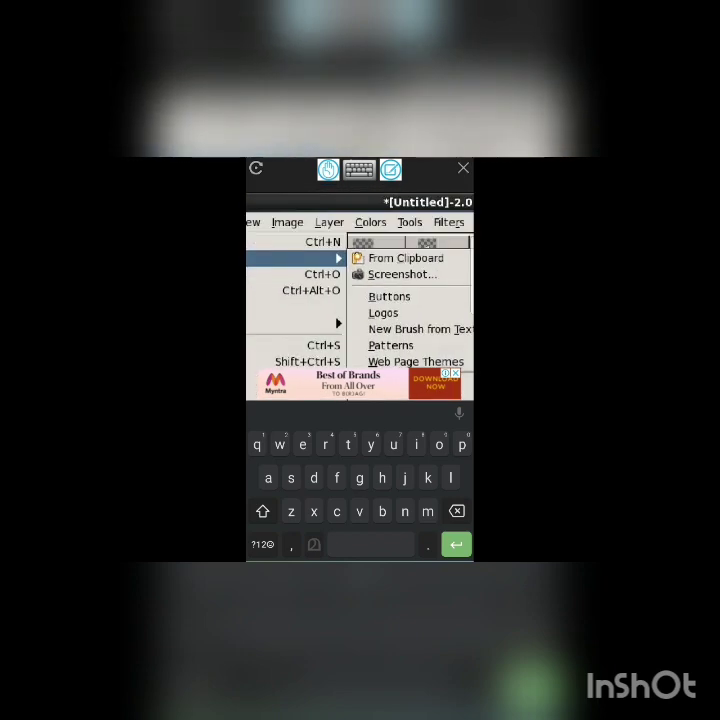
left_click(333, 283)
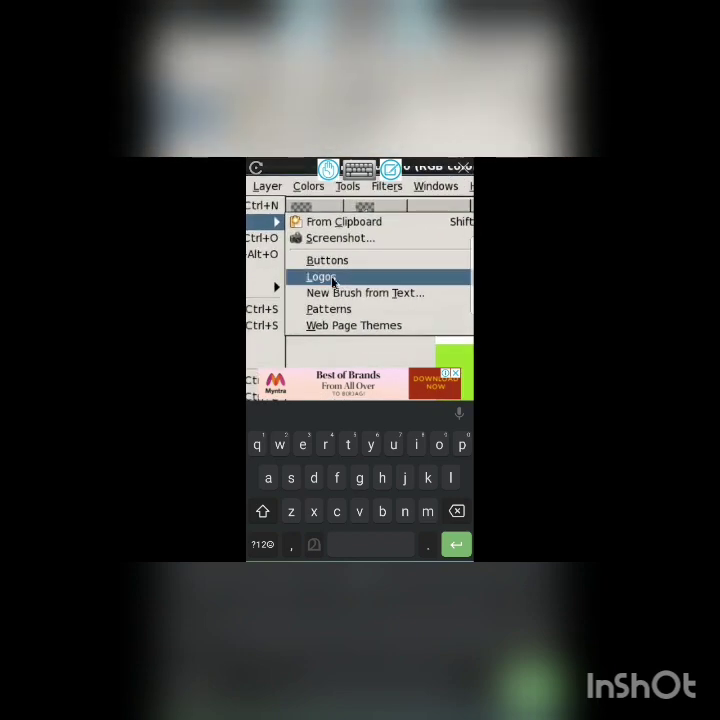
left_click_drag(420, 300, 250, 300)
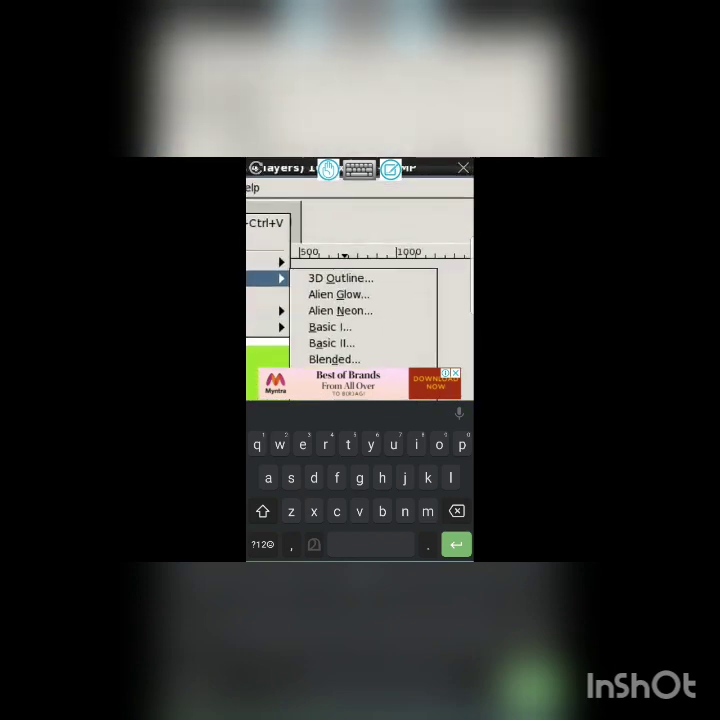
left_click_drag(360, 330, 360, 280)
left_click(339, 279)
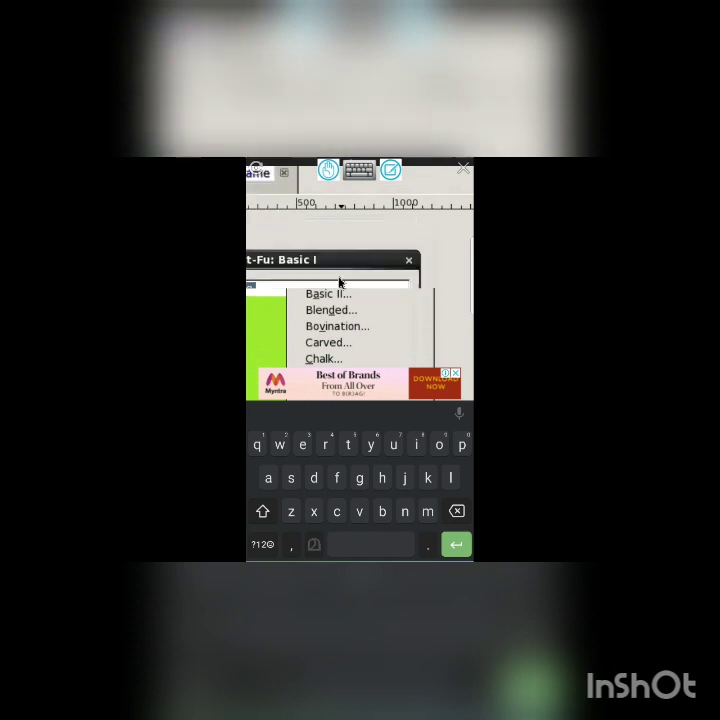
left_click_drag(300, 320, 451, 308)
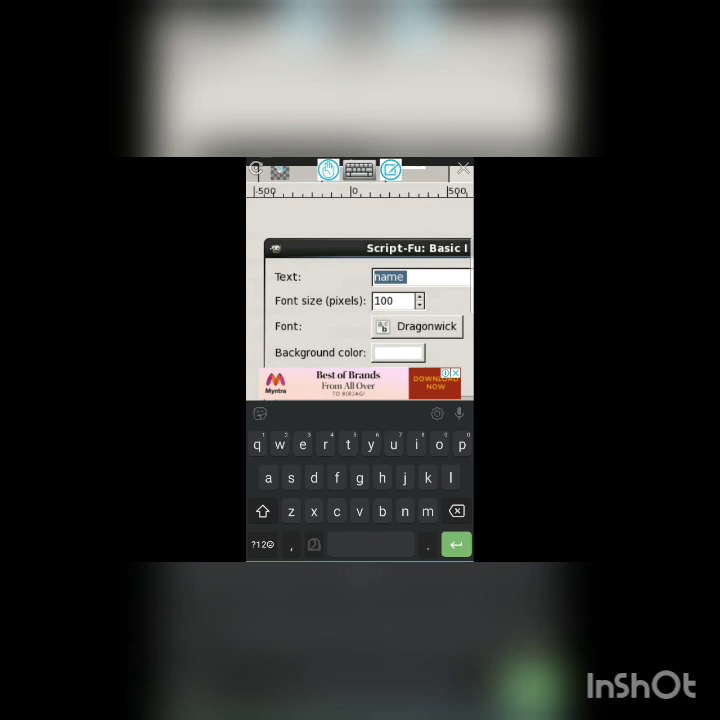
Step: Set the logo text to 'class' and generate the blue logo image
type("cla")
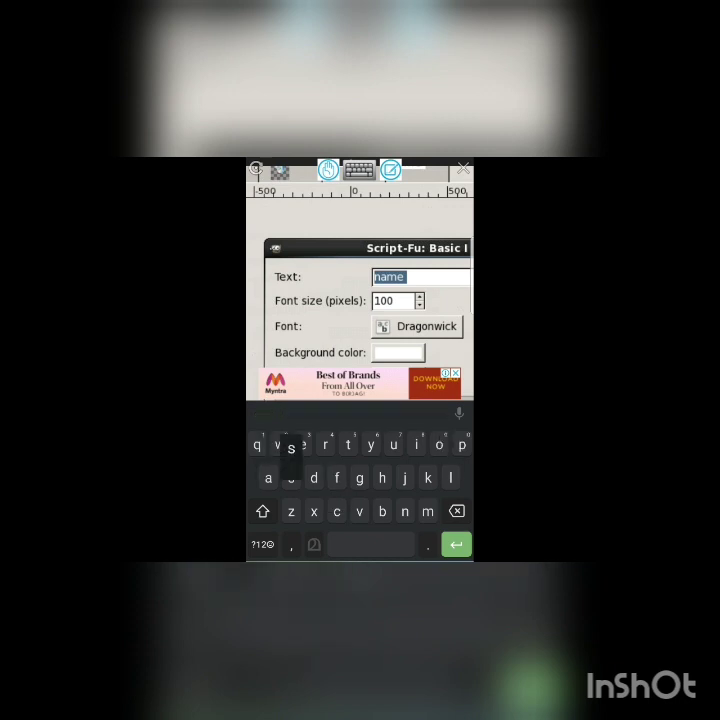
type("ss")
left_click(271, 414)
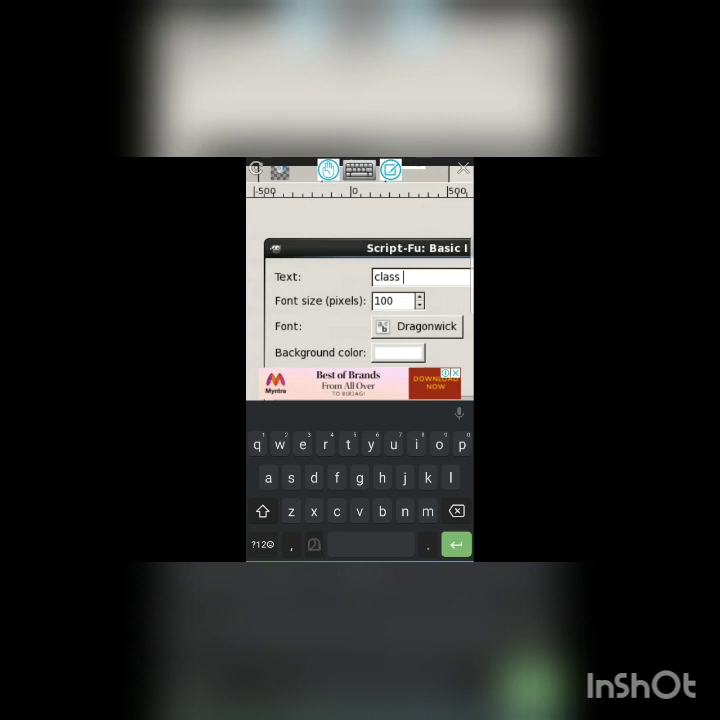
left_click_drag(360, 320, 360, 203)
left_click_drag(400, 260, 300, 260)
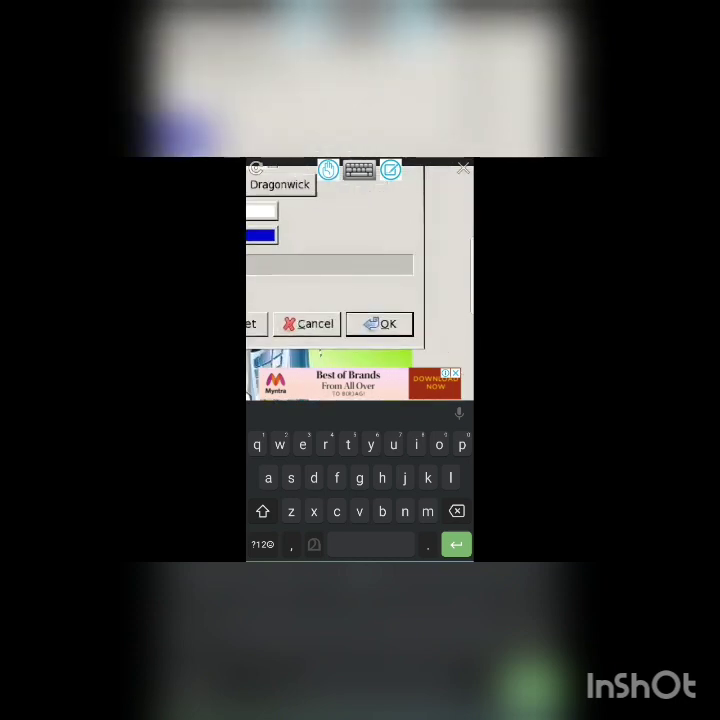
left_click(384, 324)
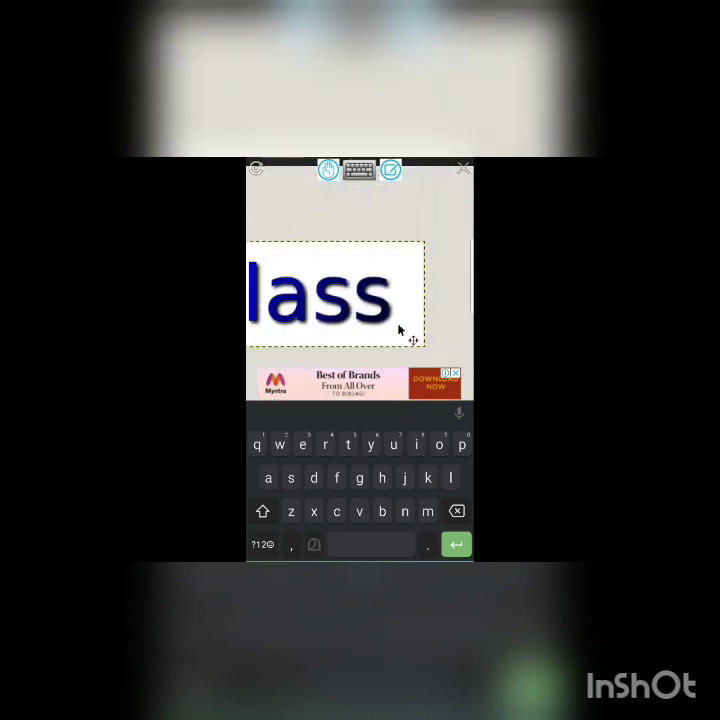
left_click_drag(300, 300, 440, 300)
left_click_drag(290, 300, 460, 300)
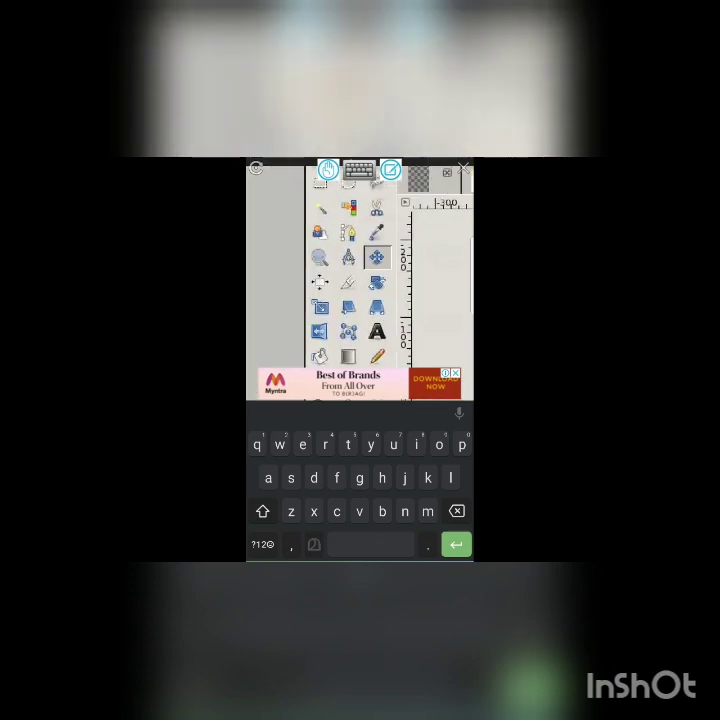
Step: Copy everything visible in the 'class' logo image
left_click_drag(300, 300, 395, 300)
left_click_drag(400, 230, 275, 357)
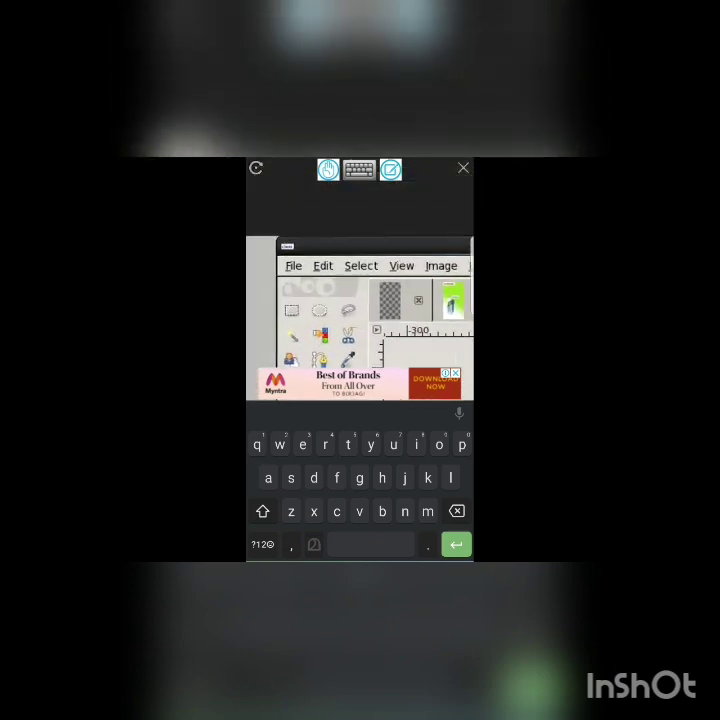
left_click(323, 265)
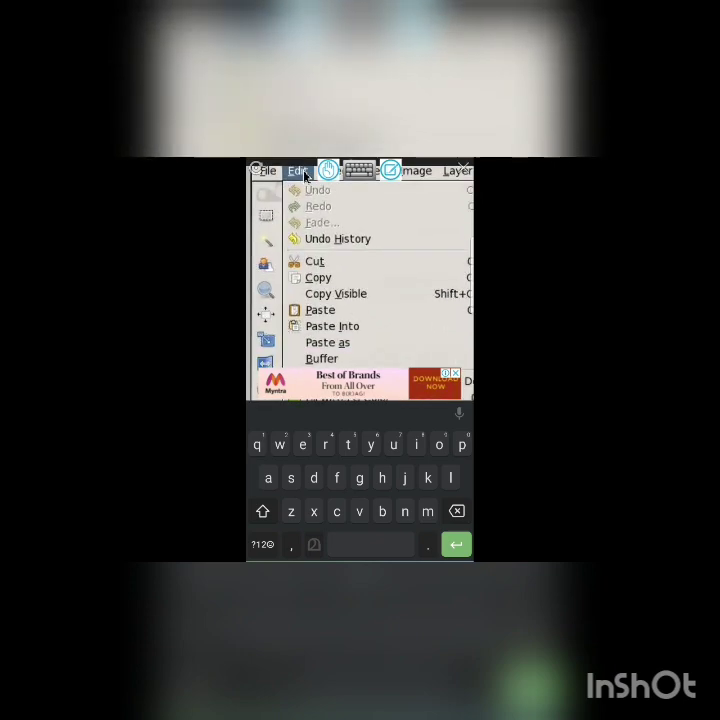
left_click(358, 295)
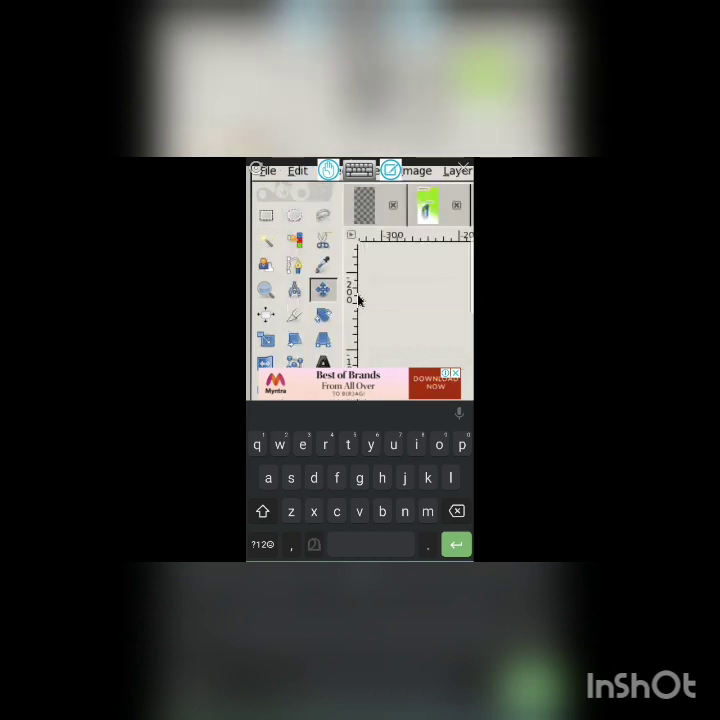
Step: Paste the 'class' logo into the green poster as a new layer
left_click_drag(358, 300, 249, 312)
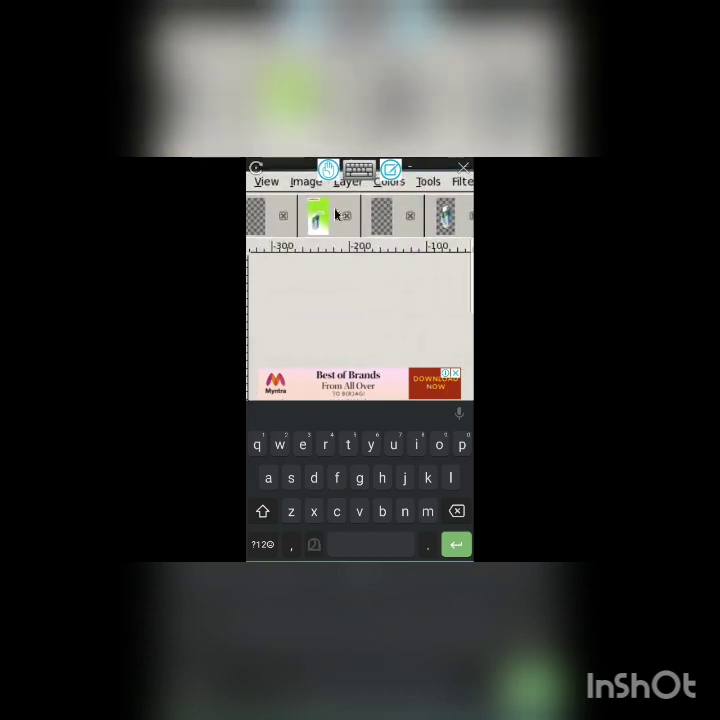
left_click_drag(337, 214, 463, 265)
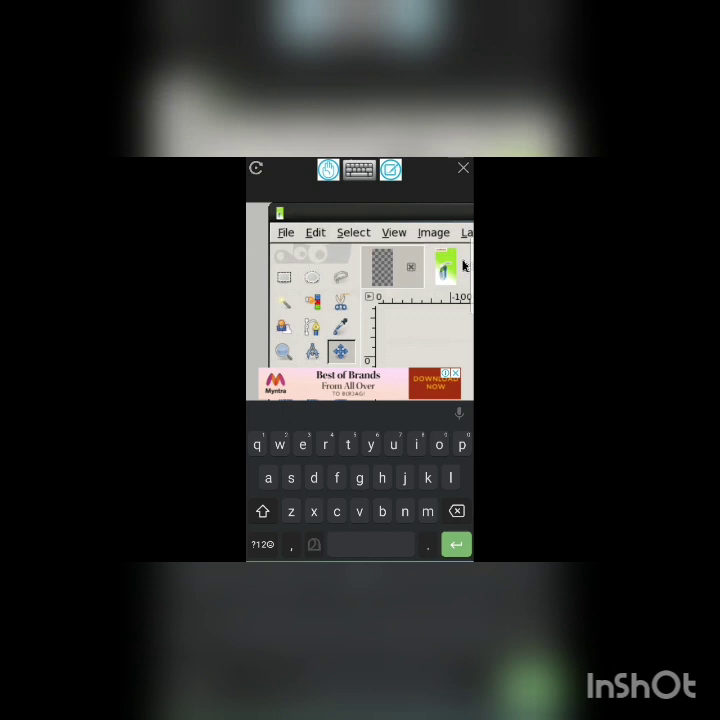
left_click(320, 236)
left_click_drag(323, 300, 304, 222)
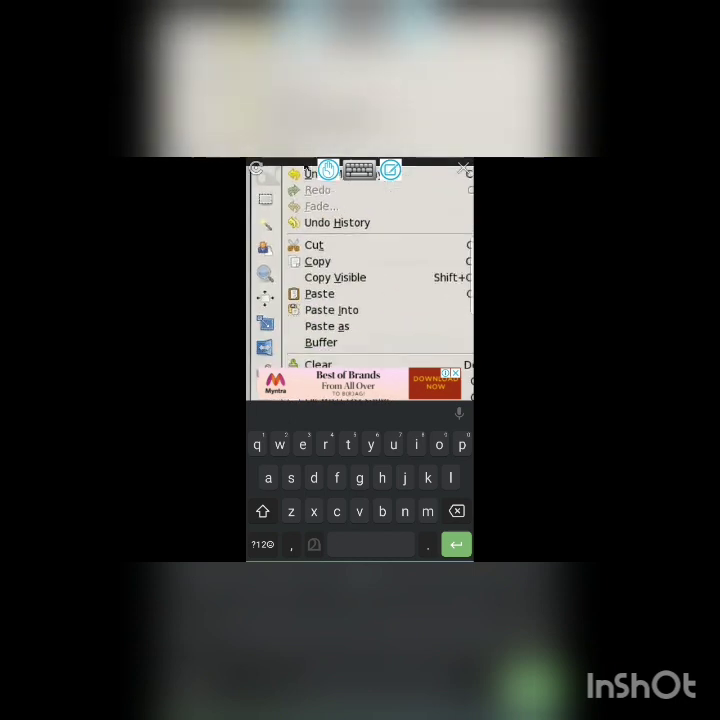
left_click(328, 326)
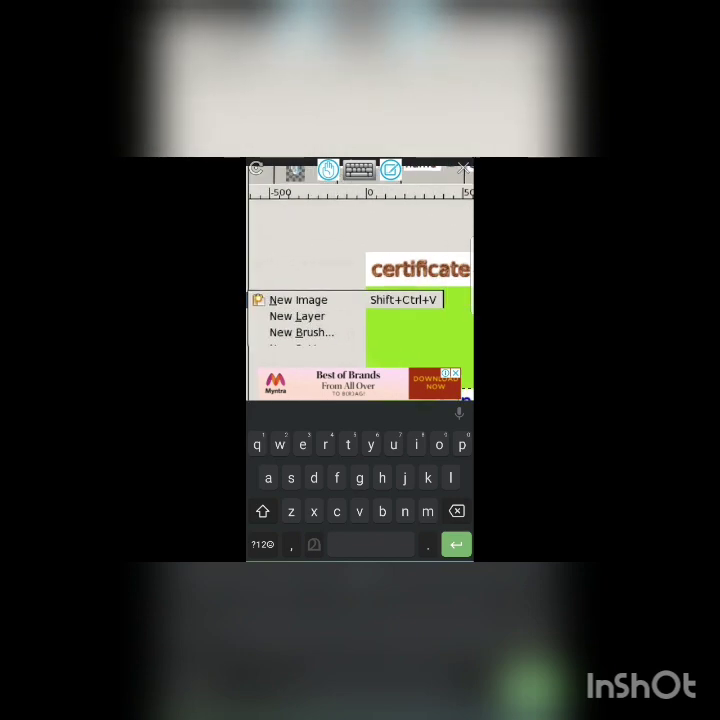
left_click(320, 316)
left_click_drag(320, 320, 235, 343)
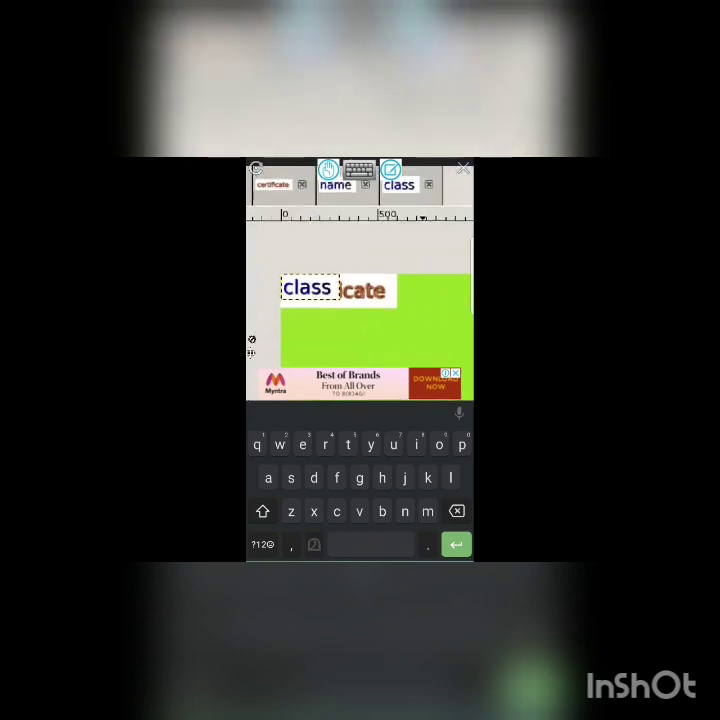
mouse_move(330, 280)
left_mouse_down()
mouse_move(330, 320)
mouse_move(405, 330)
mouse_move(418, 277)
mouse_move(300, 300)
left_mouse_up()
left_click_drag(420, 300, 310, 297)
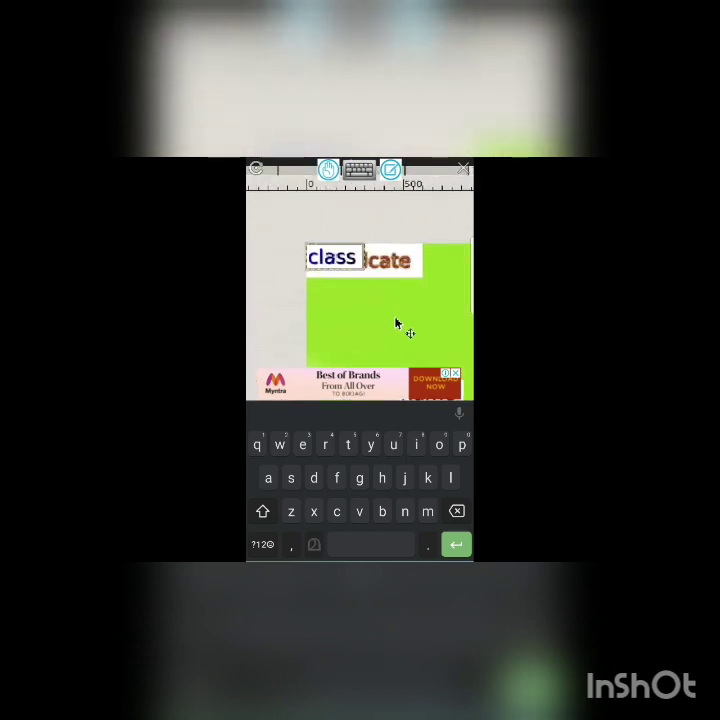
Step: Move the 'class' and 'name' labels down onto the card machine, 'name' above 'class'
mouse_move(357, 265)
left_mouse_down()
mouse_move(420, 345)
mouse_move(337, 252)
mouse_move(279, 208)
mouse_move(322, 317)
mouse_move(333, 292)
mouse_move(324, 301)
left_mouse_up()
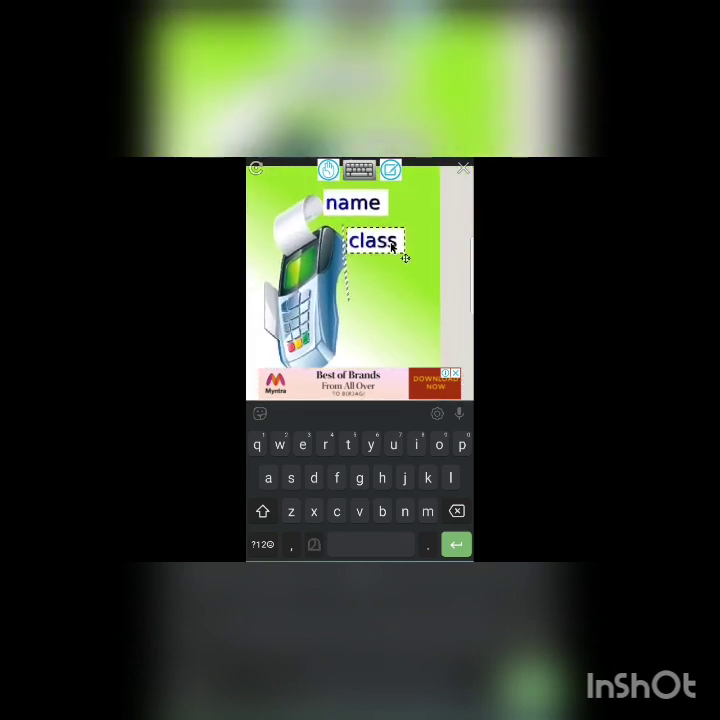
left_click_drag(376, 208, 400, 216)
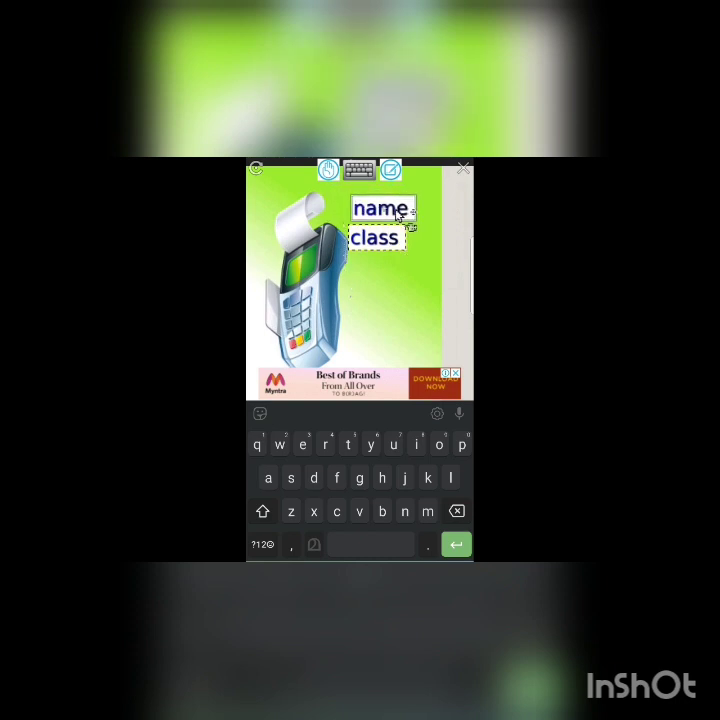
left_click_drag(400, 216, 402, 215)
left_click_drag(386, 268, 368, 363)
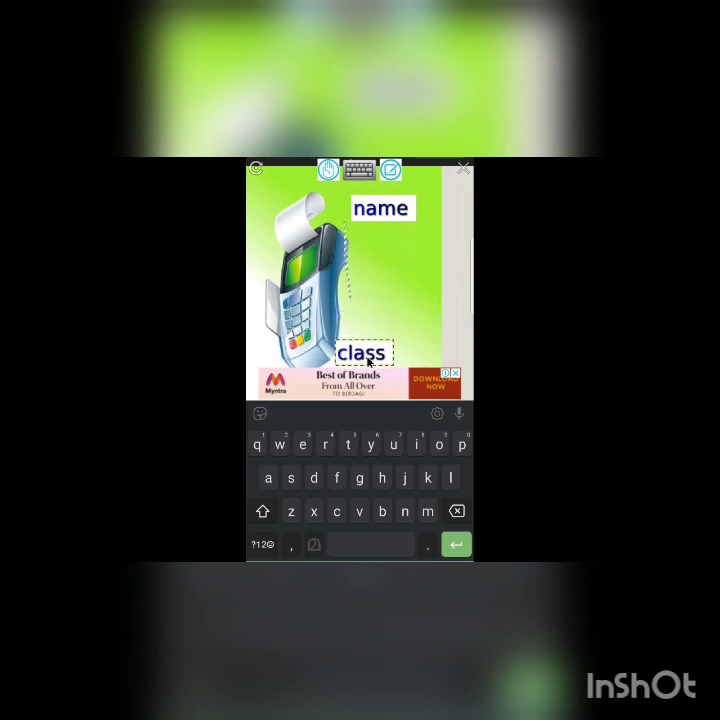
mouse_move(380, 210)
left_mouse_down()
mouse_move(376, 330)
mouse_move(358, 323)
left_mouse_up()
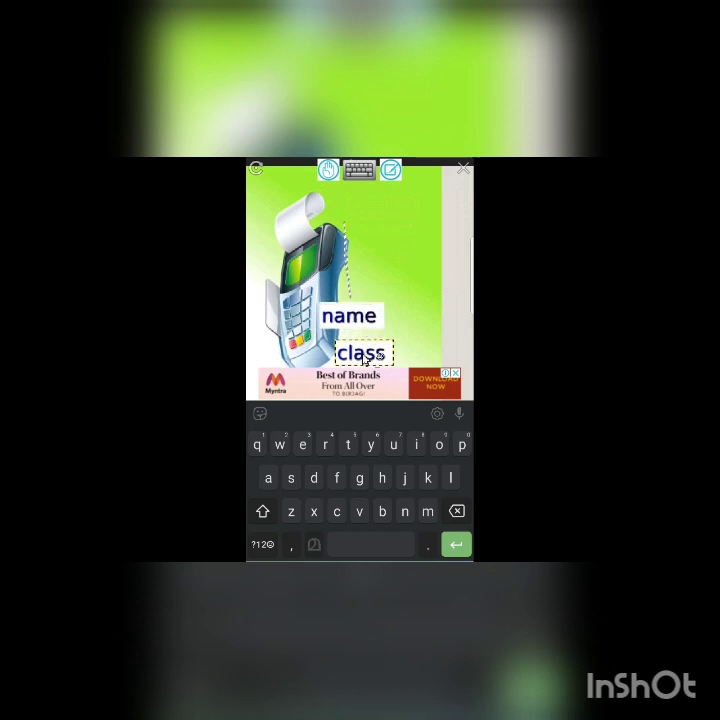
Step: Fine-tune the 'class' and 'name' label positions so they stack neatly
left_click(352, 354)
mouse_move(353, 356)
left_mouse_down()
mouse_move(341, 352)
mouse_move(351, 352)
mouse_move(344, 350)
mouse_move(363, 267)
mouse_move(362, 289)
left_mouse_up()
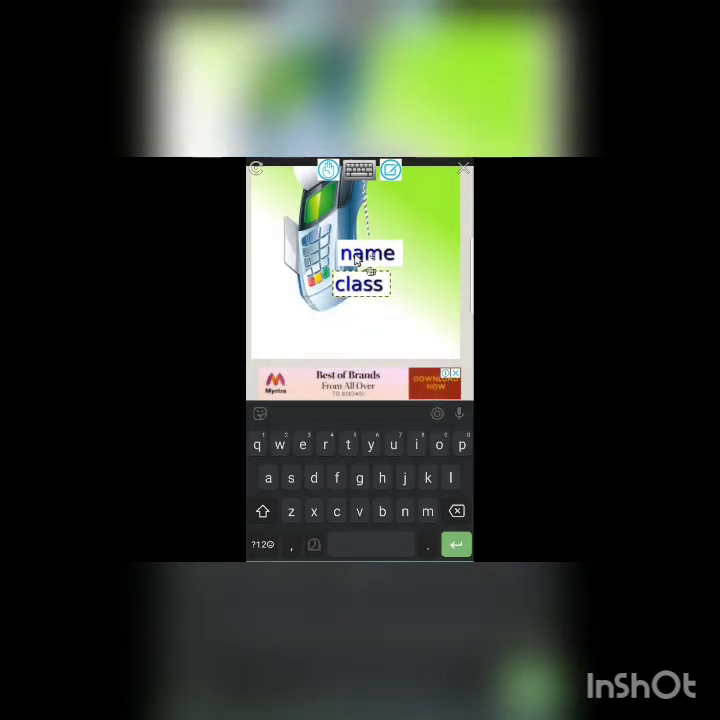
left_click_drag(374, 260, 371, 260)
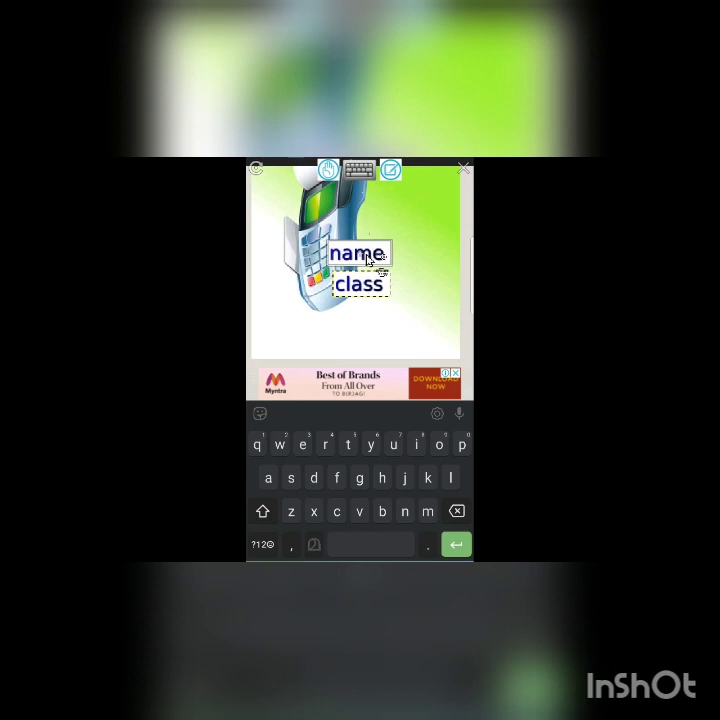
left_click_drag(380, 258, 372, 260)
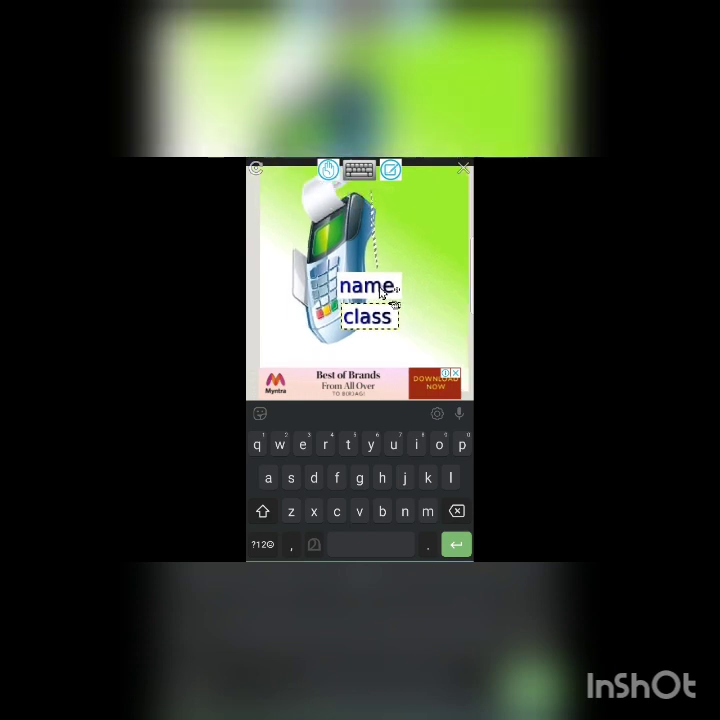
mouse_move(372, 258)
left_mouse_down()
mouse_move(405, 235)
mouse_move(440, 330)
left_mouse_up()
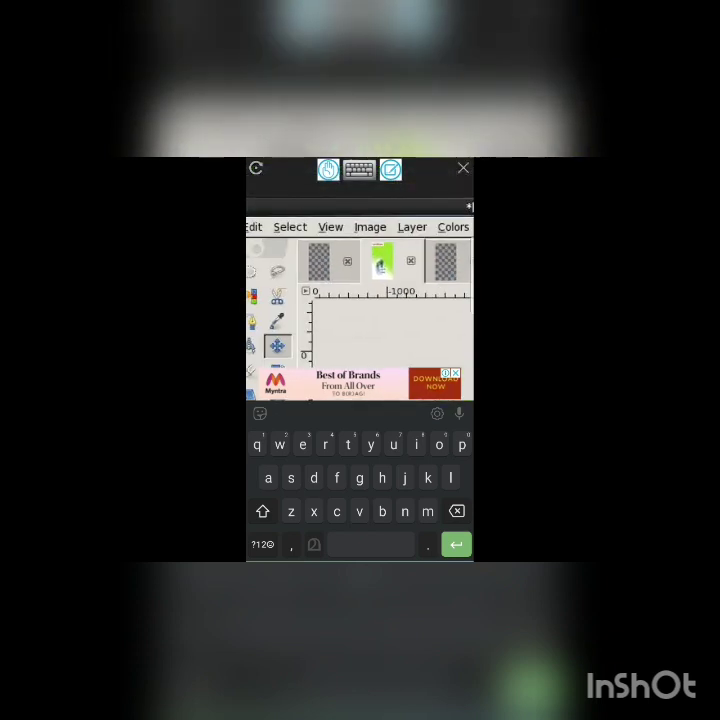
Step: Start a new blank image, then dismiss it and close the extra window
left_click_drag(300, 300, 445, 312)
left_click(370, 241)
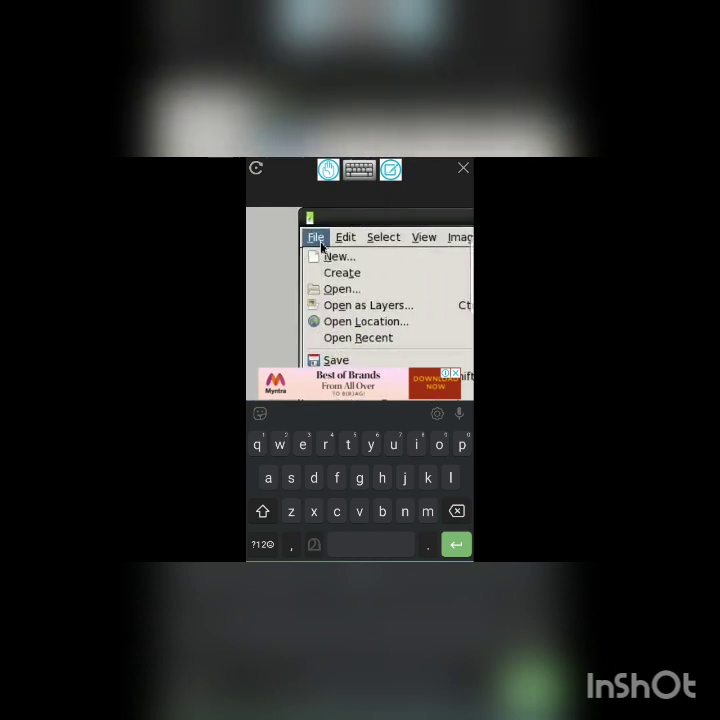
left_click(349, 258)
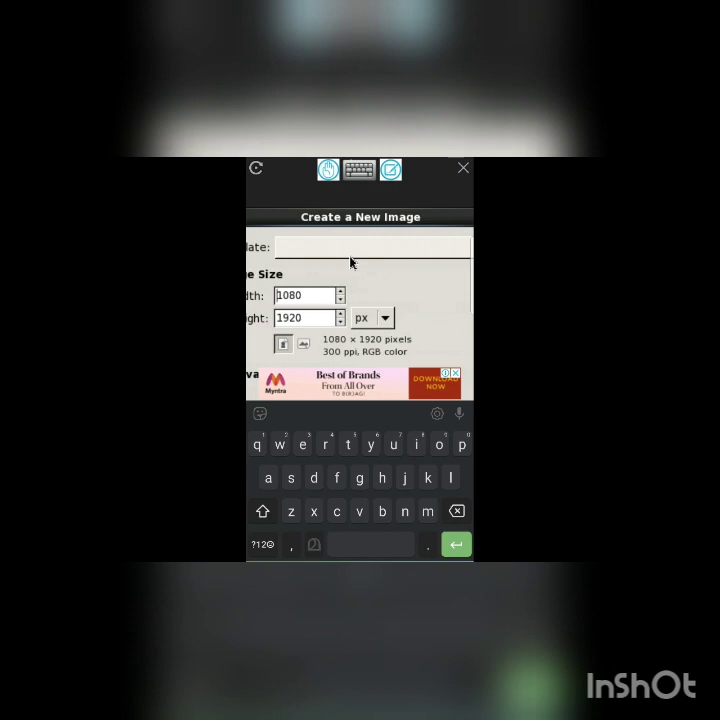
key("Return")
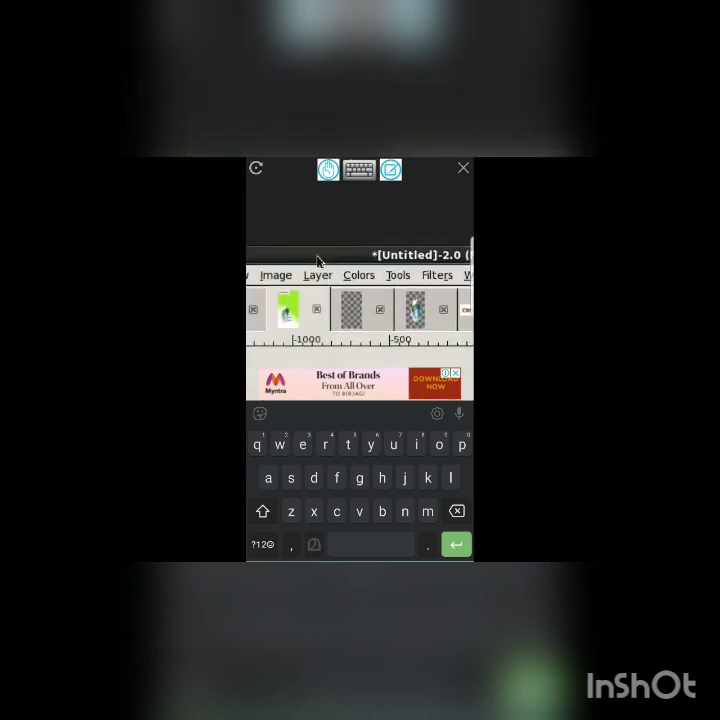
left_click(317, 258)
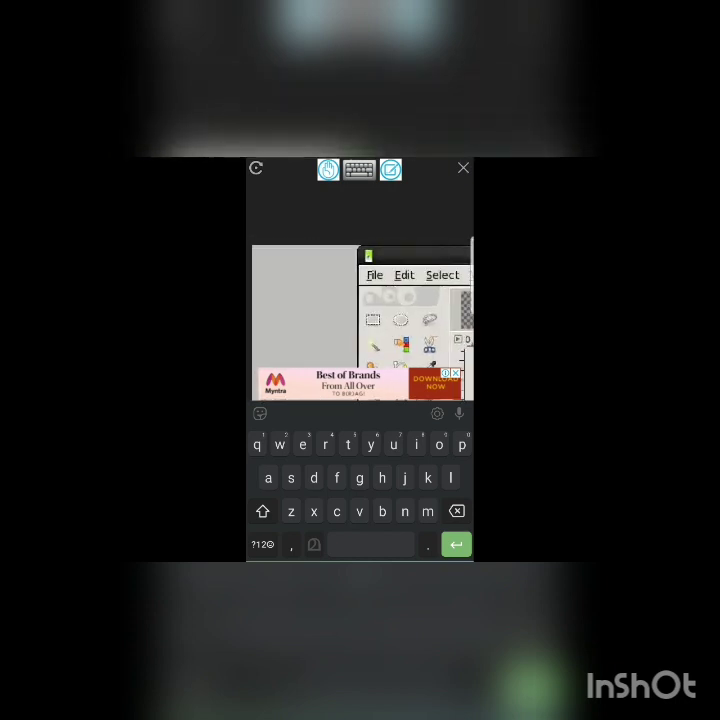
Step: Generate a Basic I logo with the text 'grade'
left_click(370, 279)
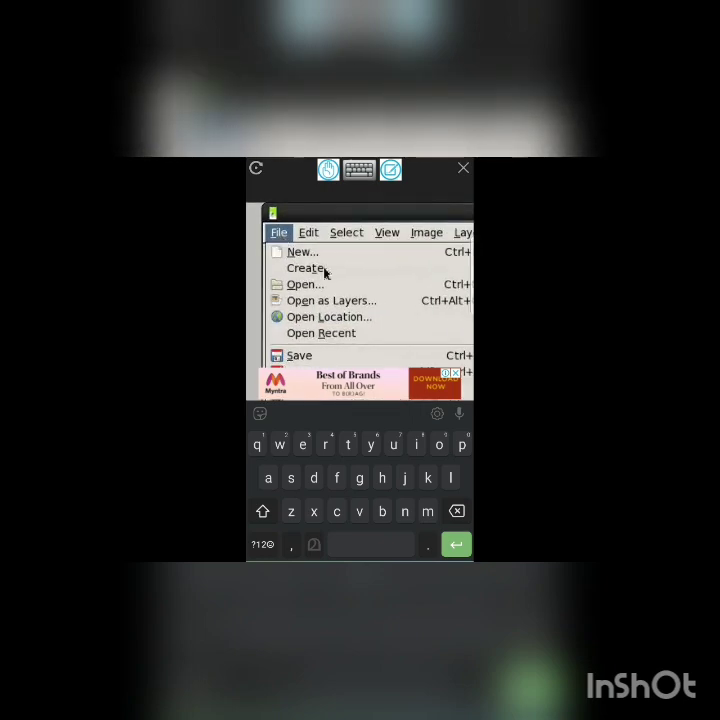
left_click(324, 268)
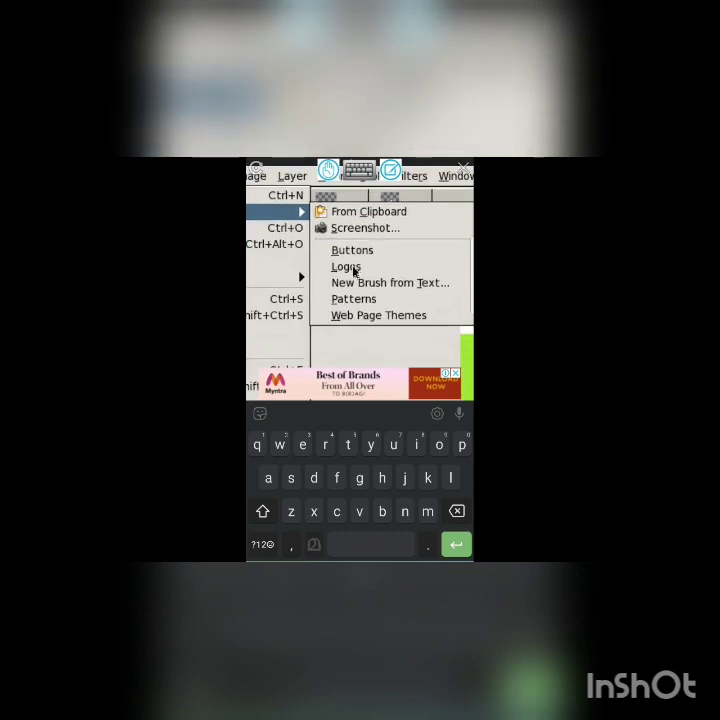
left_click(346, 267)
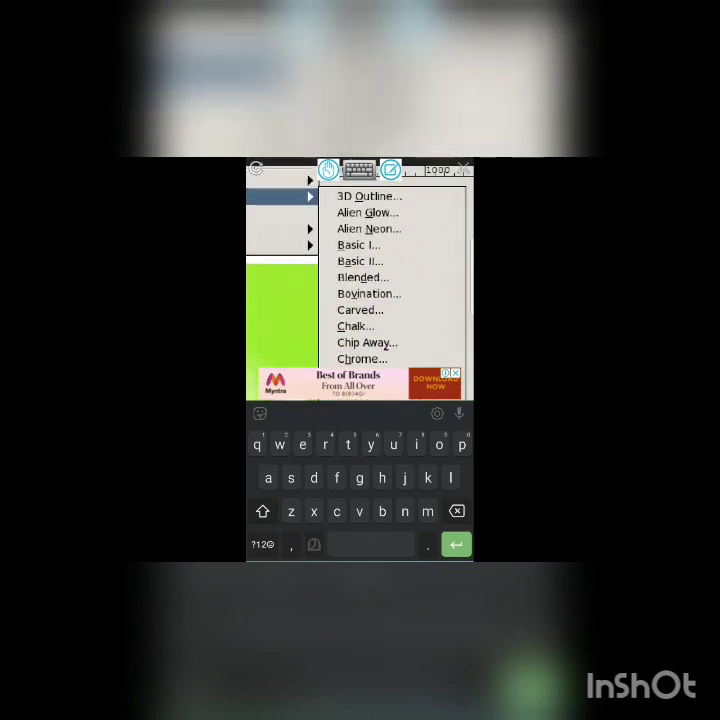
left_click(358, 248)
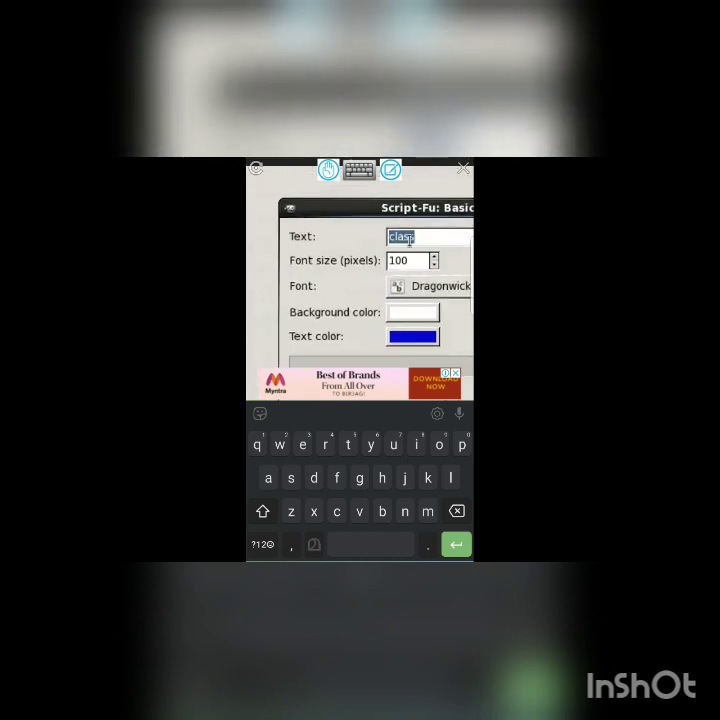
type("gra")
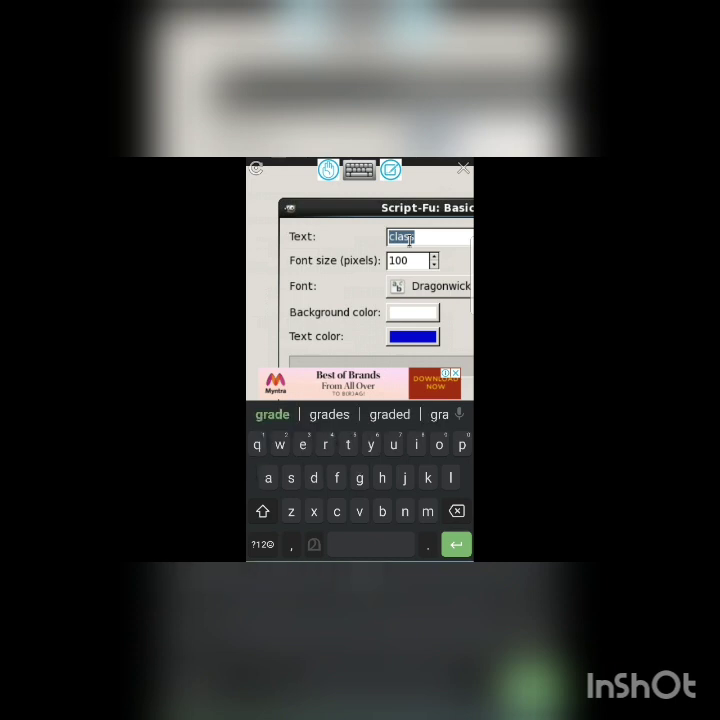
left_click(272, 414)
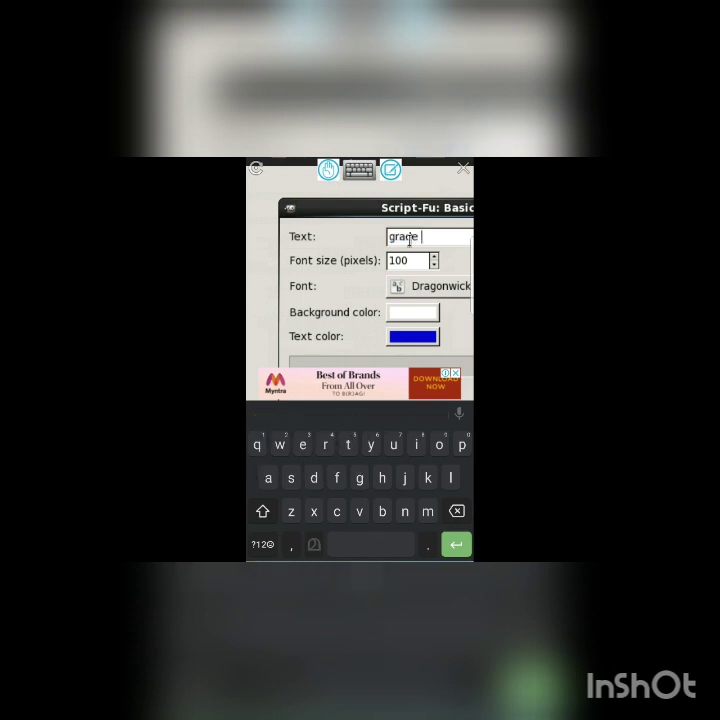
left_click_drag(409, 240, 289, 132)
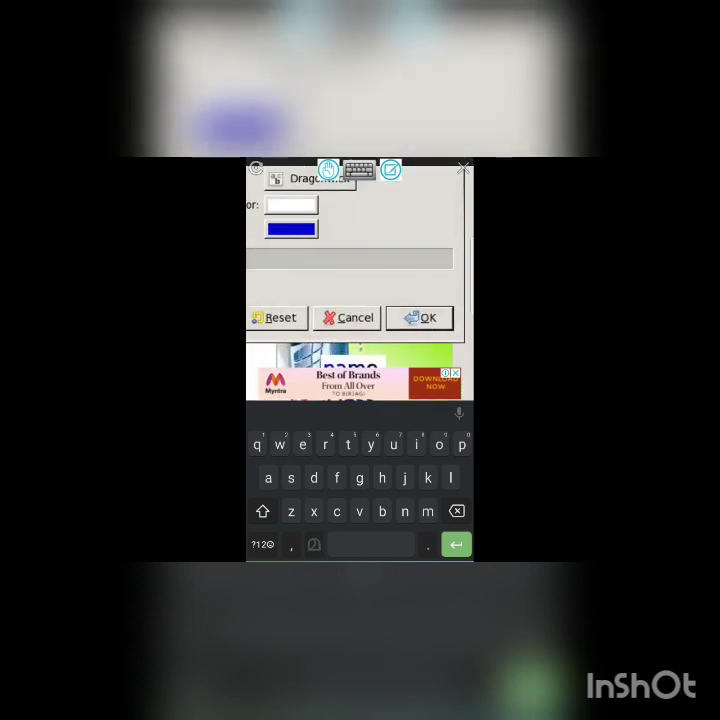
left_click(437, 320)
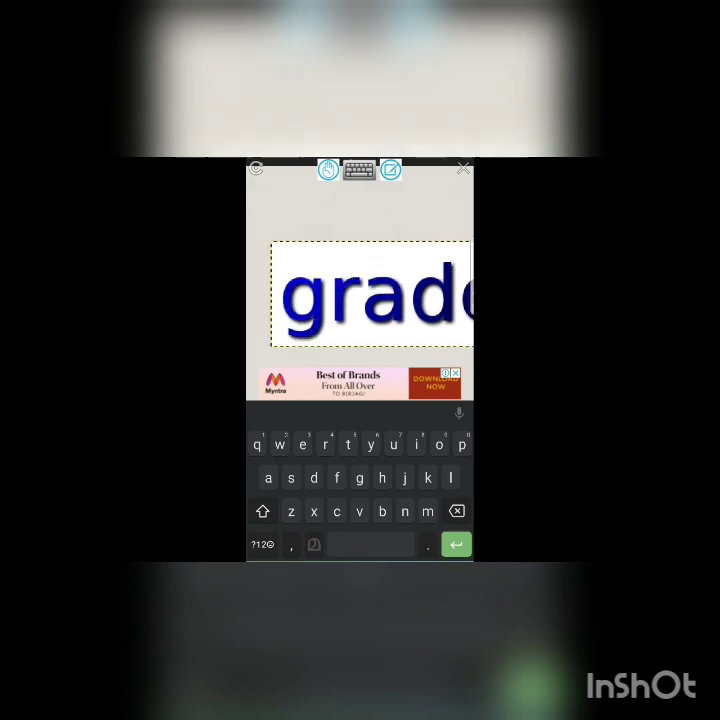
left_click_drag(437, 320, 468, 330)
left_click_drag(360, 280, 420, 340)
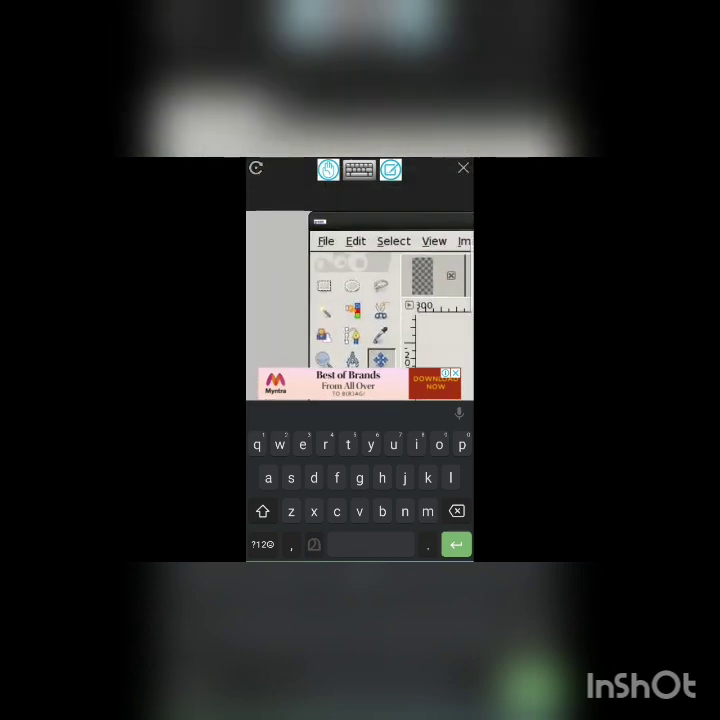
Step: Copy the visible 'grade' logo and paste it into the poster as a new layer
left_click(356, 241)
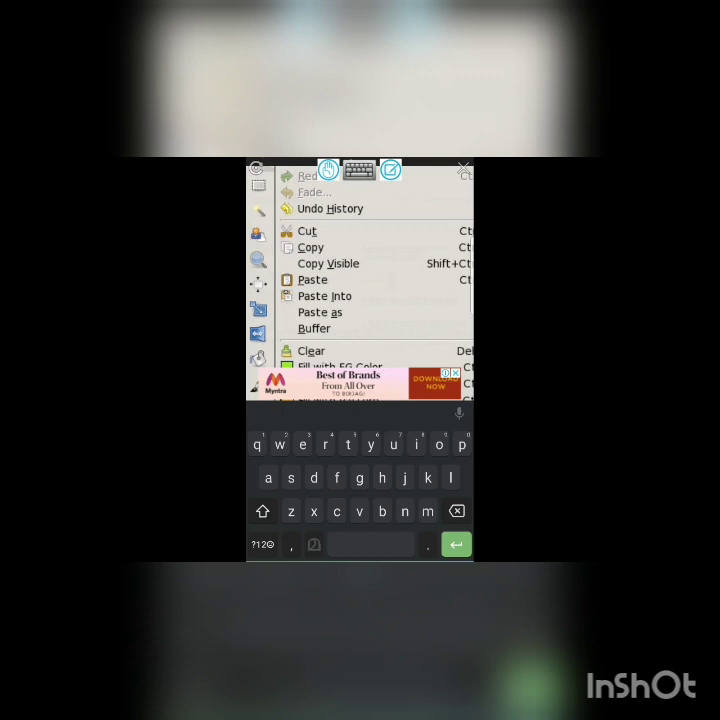
left_click(352, 270)
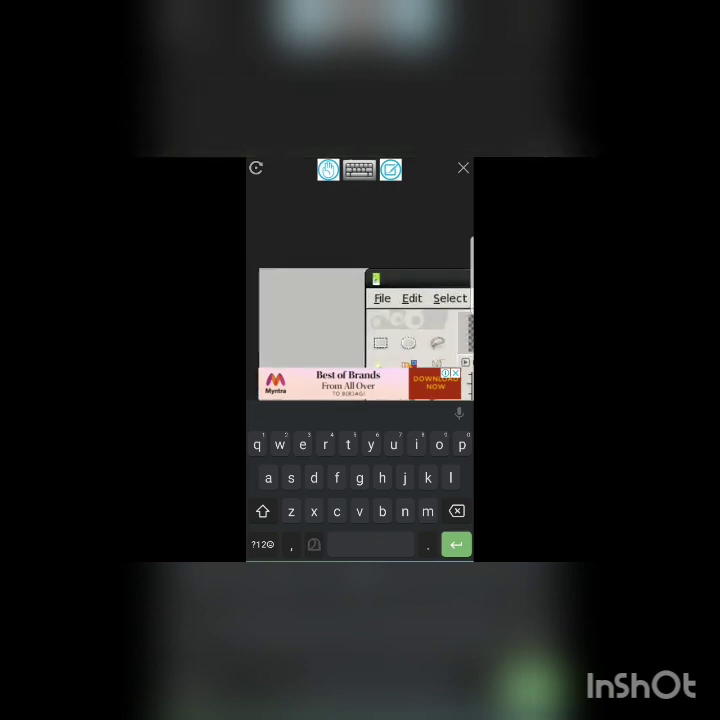
left_click(411, 298)
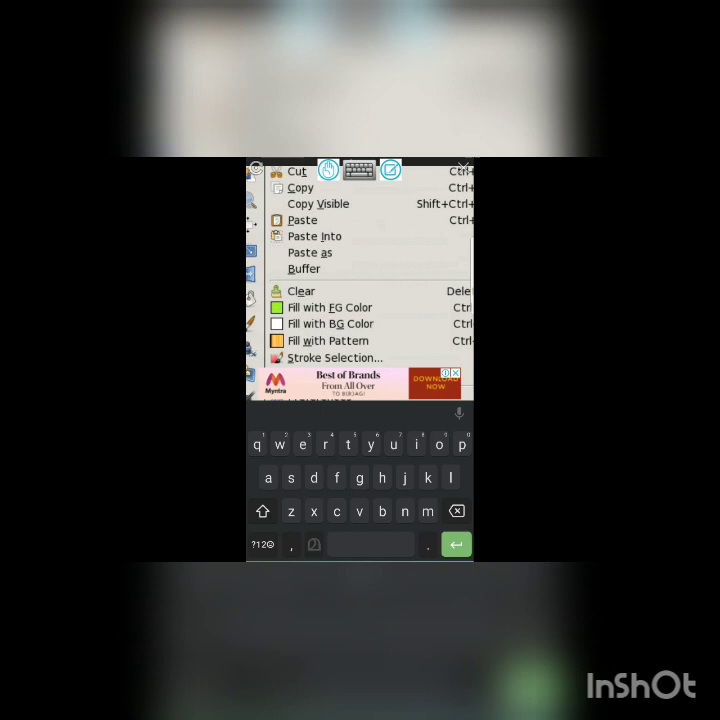
left_click(330, 256)
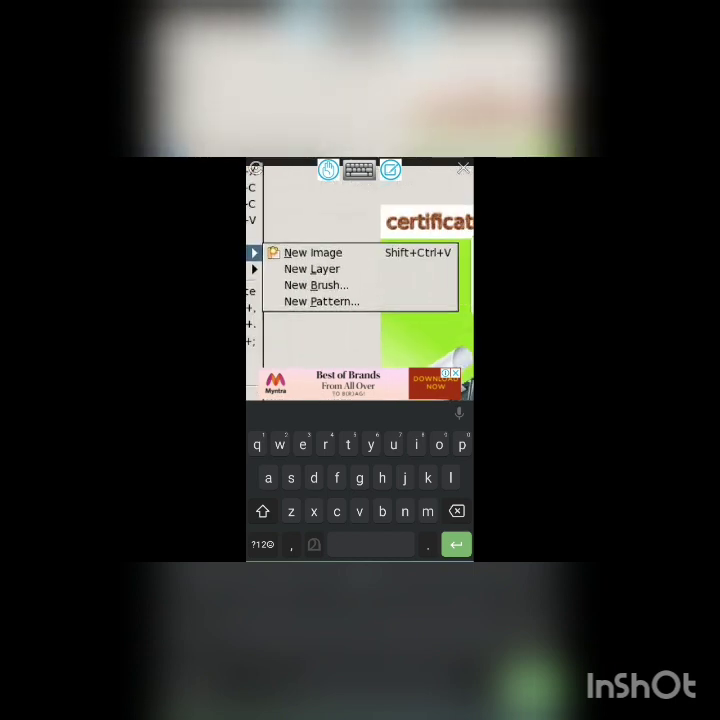
left_click(335, 270)
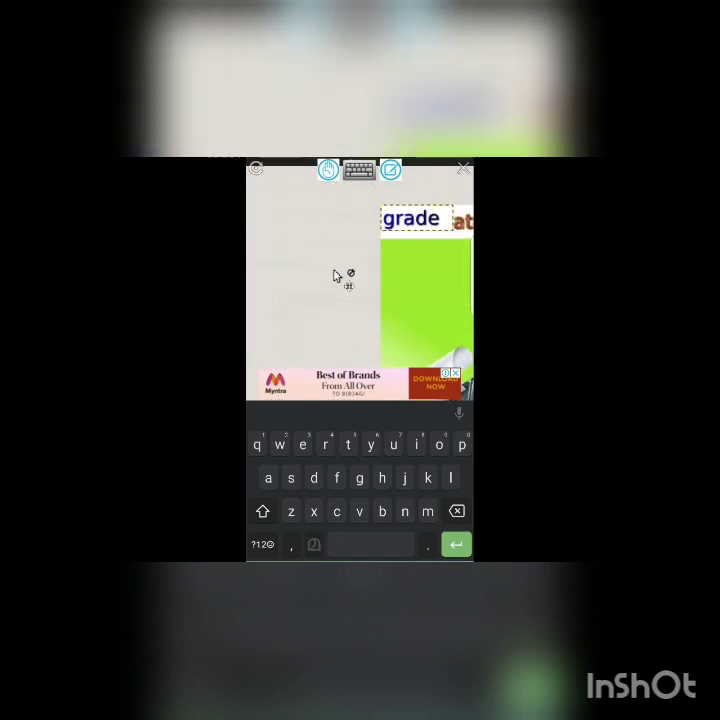
Step: With the Move tool, place the 'grade' label below the 'class' label
mouse_move(420, 290)
left_mouse_down()
mouse_move(300, 290)
mouse_move(440, 290)
left_mouse_up()
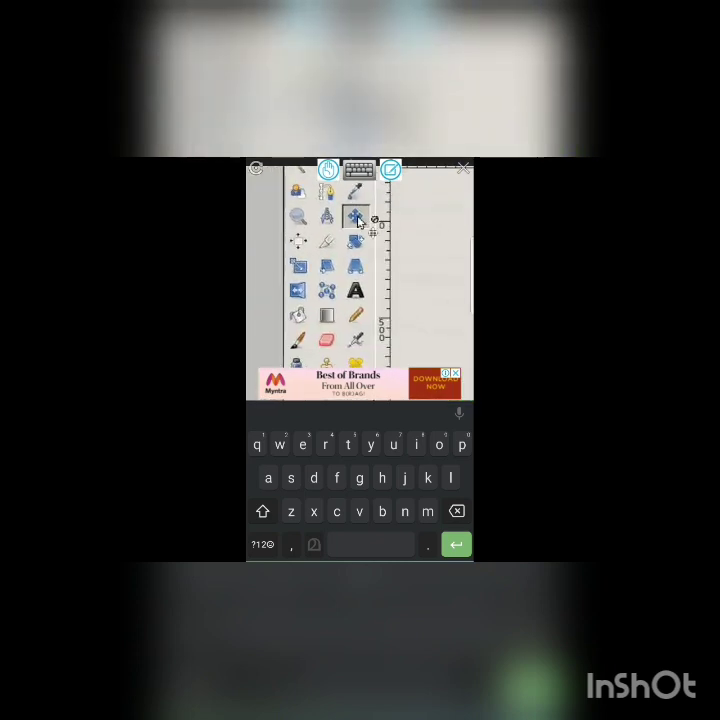
left_click(356, 218)
left_click_drag(420, 290, 290, 290)
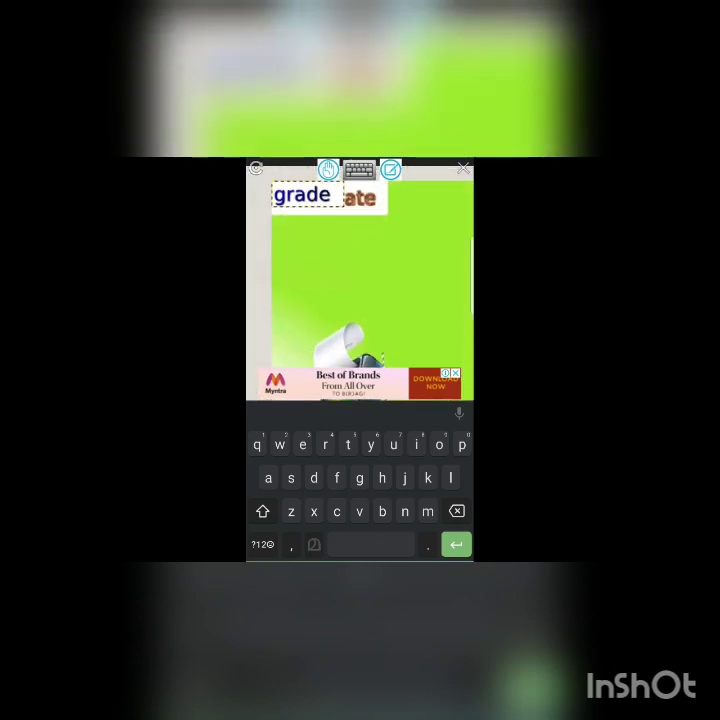
left_click_drag(342, 217, 437, 346)
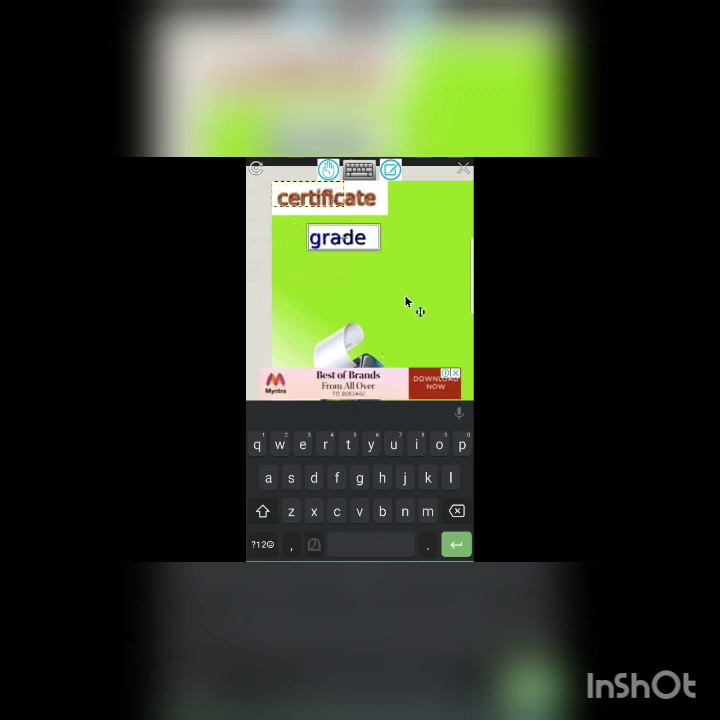
scroll(437, 346, "down", 3)
scroll(398, 248, "down", 2)
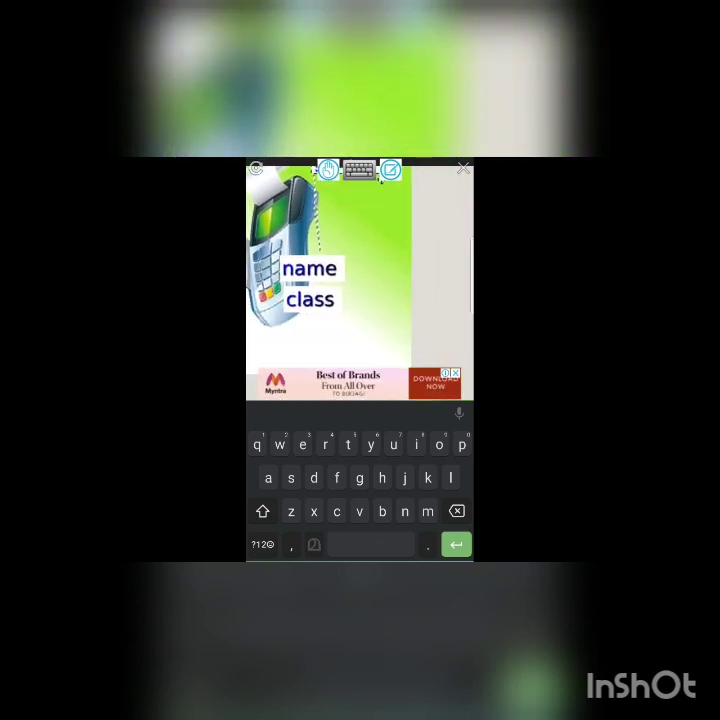
scroll(398, 248, "up", 2)
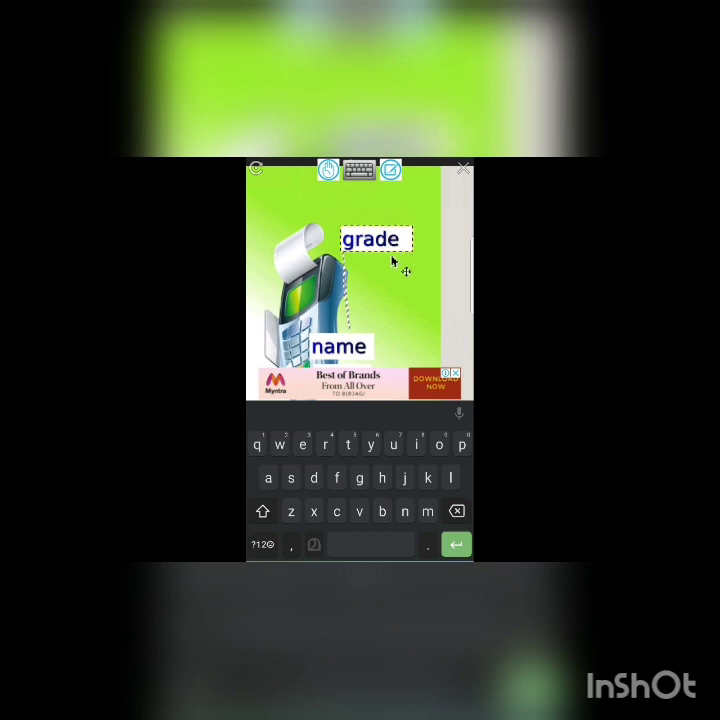
left_click_drag(397, 247, 407, 363)
scroll(407, 363, "down", 2)
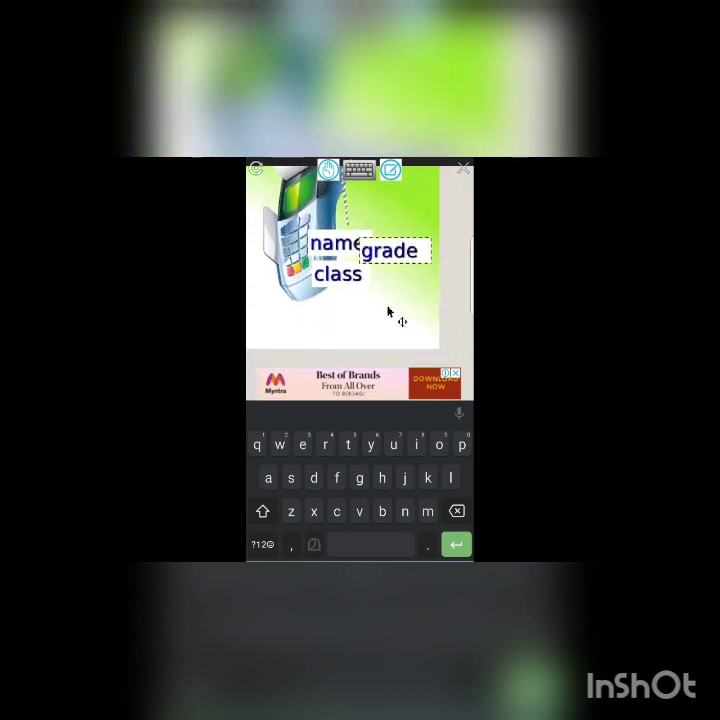
mouse_move(358, 323)
left_mouse_down()
mouse_move(339, 321)
mouse_move(363, 317)
mouse_move(346, 319)
mouse_move(355, 321)
left_mouse_up()
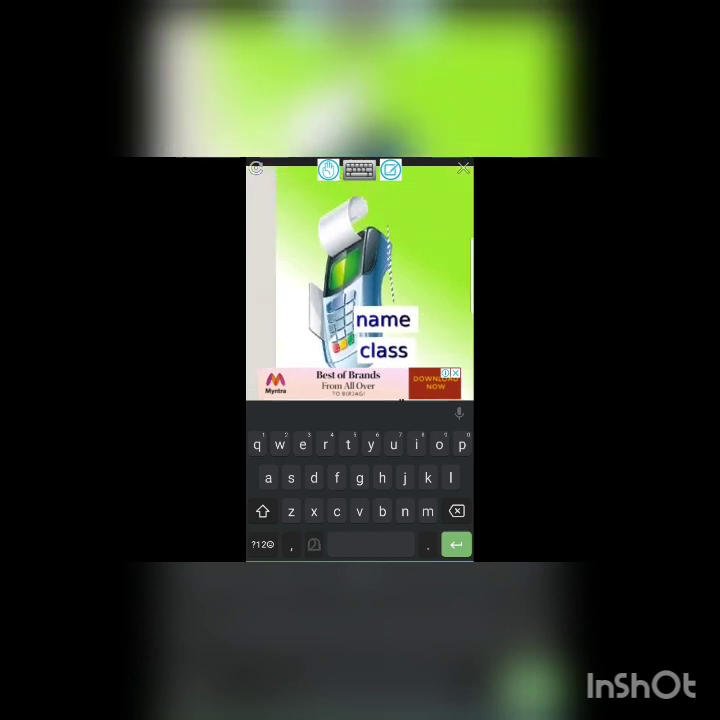
Step: Shift the card-machine image up-left and align 'name', 'class', 'grade' in one column
mouse_move(364, 278)
left_mouse_down()
mouse_move(324, 250)
mouse_move(336, 247)
mouse_move(336, 209)
left_mouse_up()
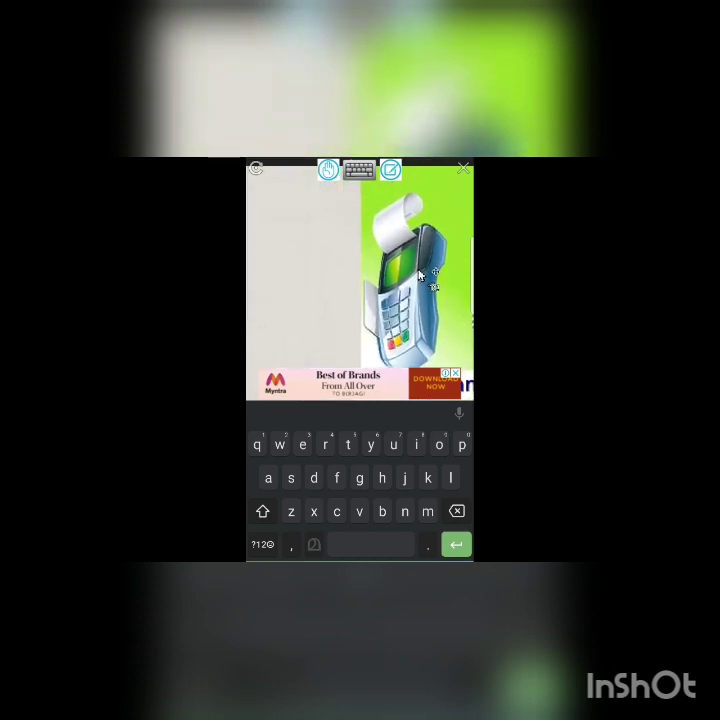
left_click_drag(336, 209, 360, 152)
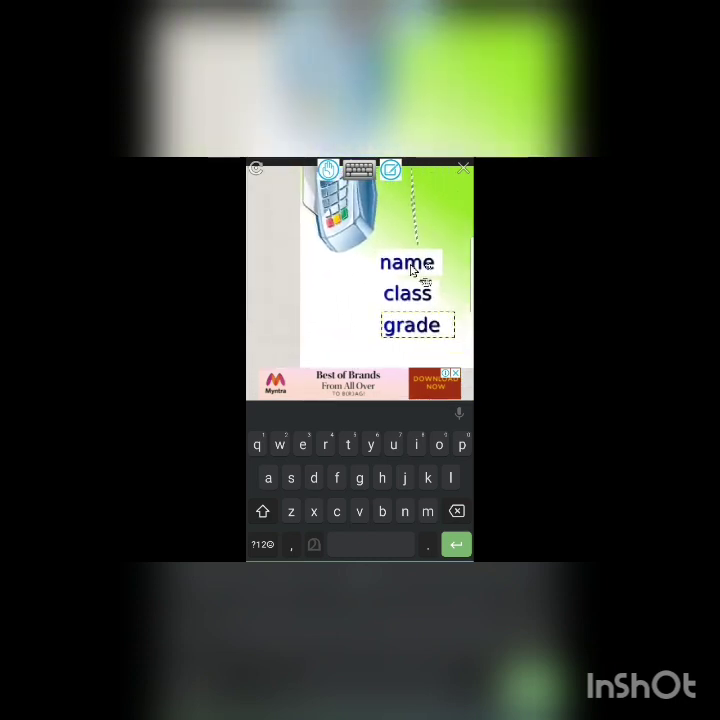
mouse_move(409, 266)
left_mouse_down()
mouse_move(349, 278)
mouse_move(337, 272)
left_mouse_up()
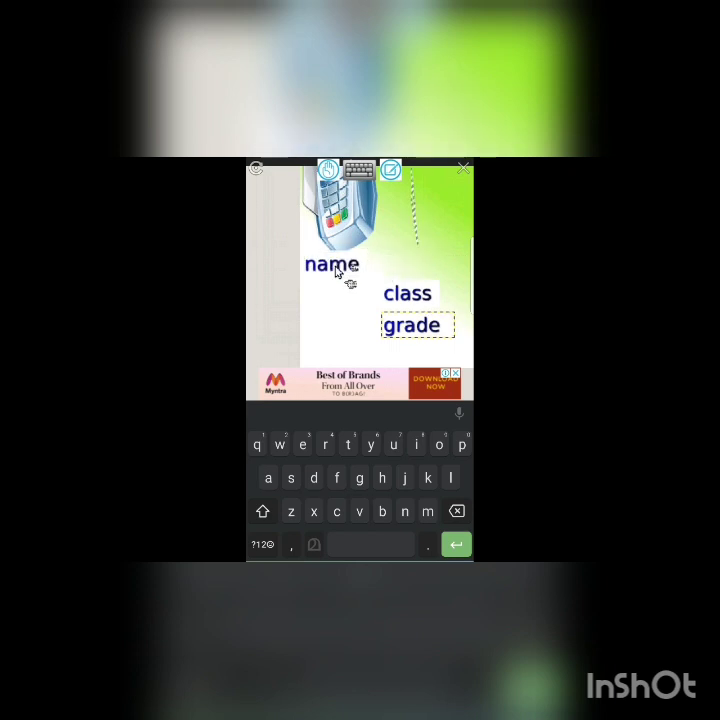
mouse_move(388, 296)
left_mouse_down()
mouse_move(322, 293)
mouse_move(342, 300)
mouse_move(328, 298)
left_mouse_up()
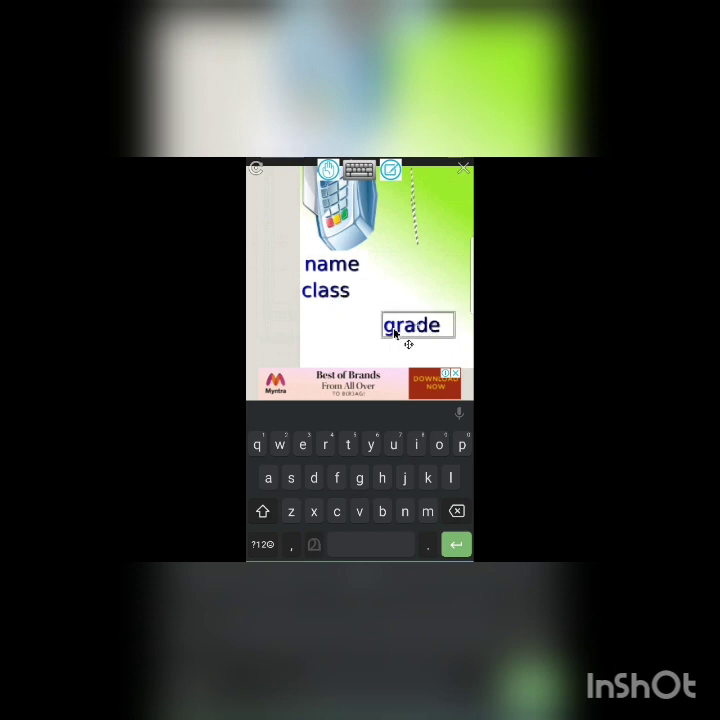
mouse_move(397, 333)
left_mouse_down()
mouse_move(348, 328)
mouse_move(342, 334)
mouse_move(324, 324)
mouse_move(336, 326)
mouse_move(333, 352)
left_mouse_up()
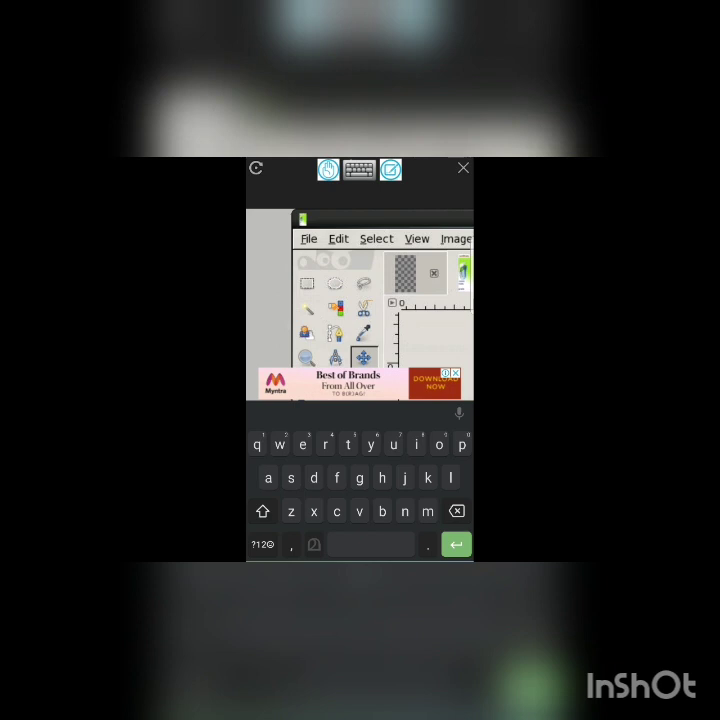
Step: Generate a Basic I logo reading 'item' via File > Create > Logos
left_click(309, 240)
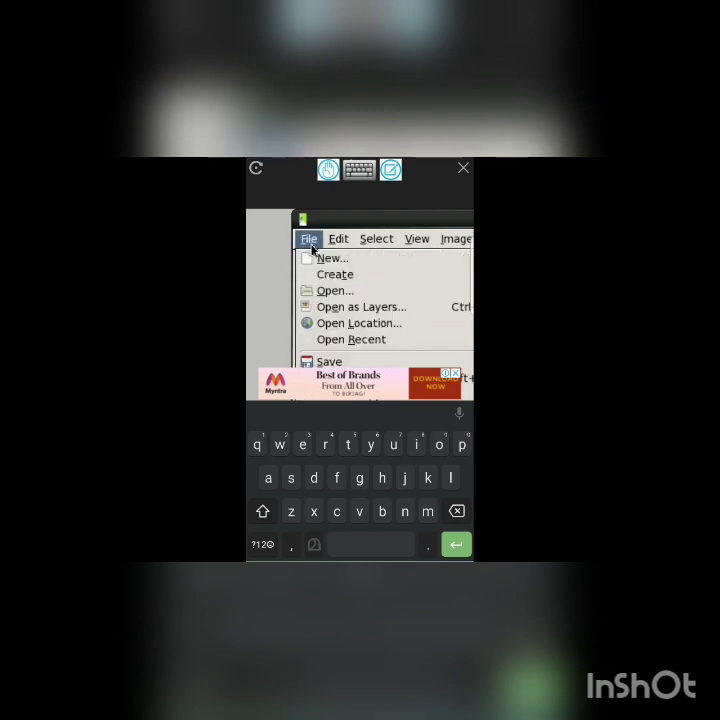
left_click(347, 283)
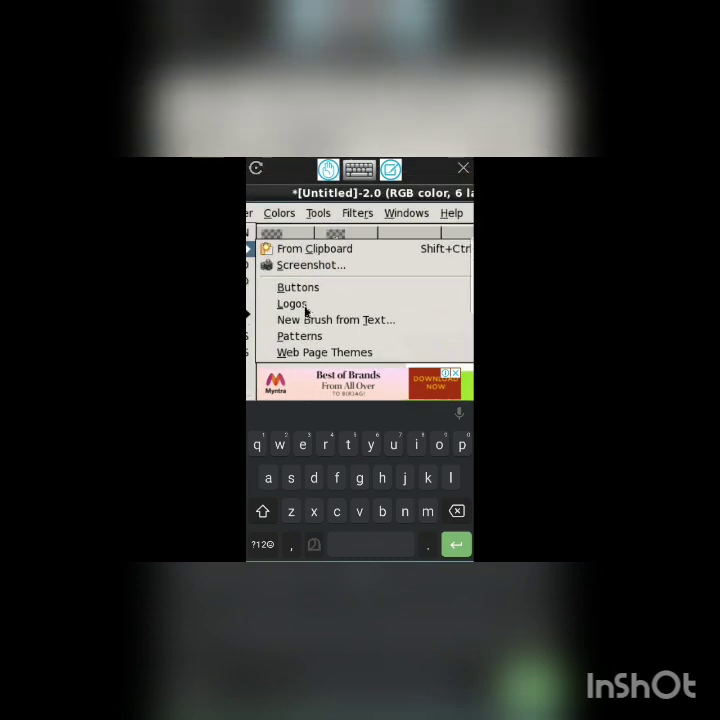
left_click(295, 304)
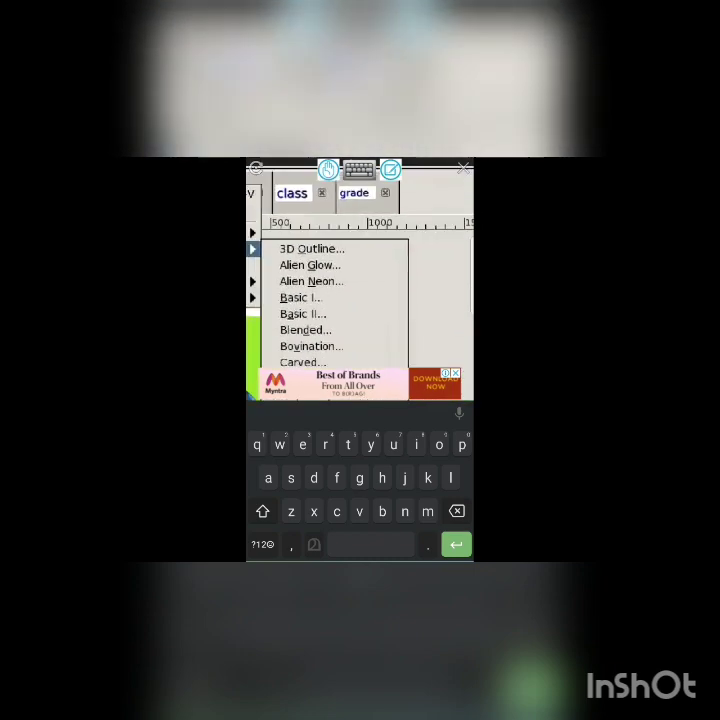
left_click(303, 294)
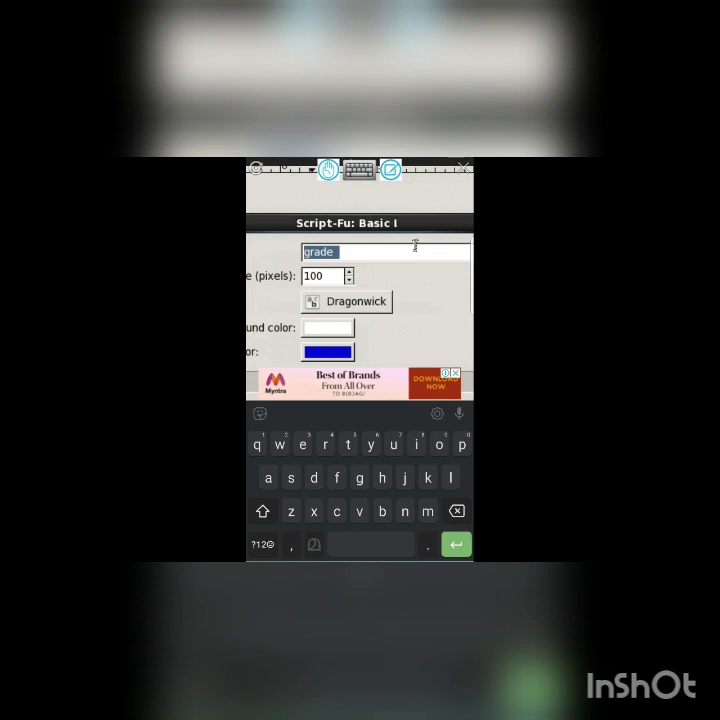
type("ite")
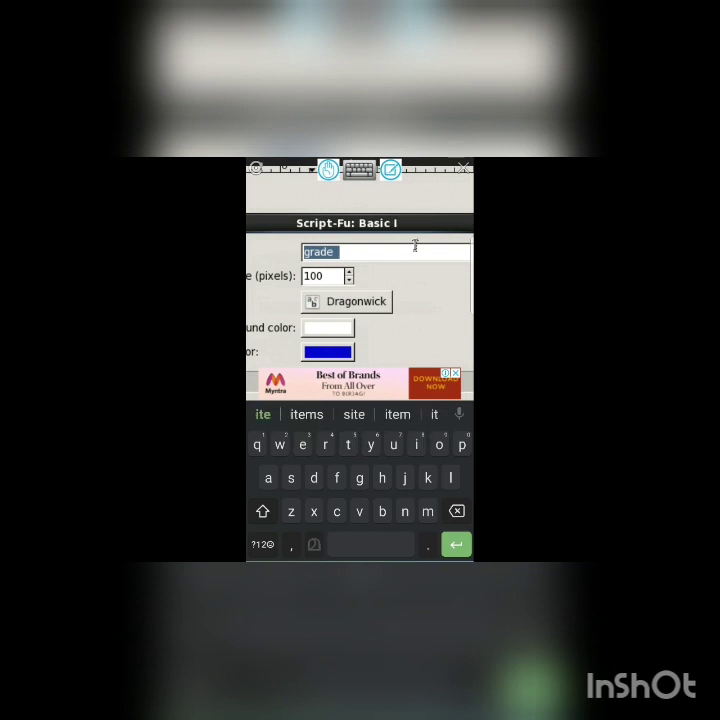
type("m")
key("Return")
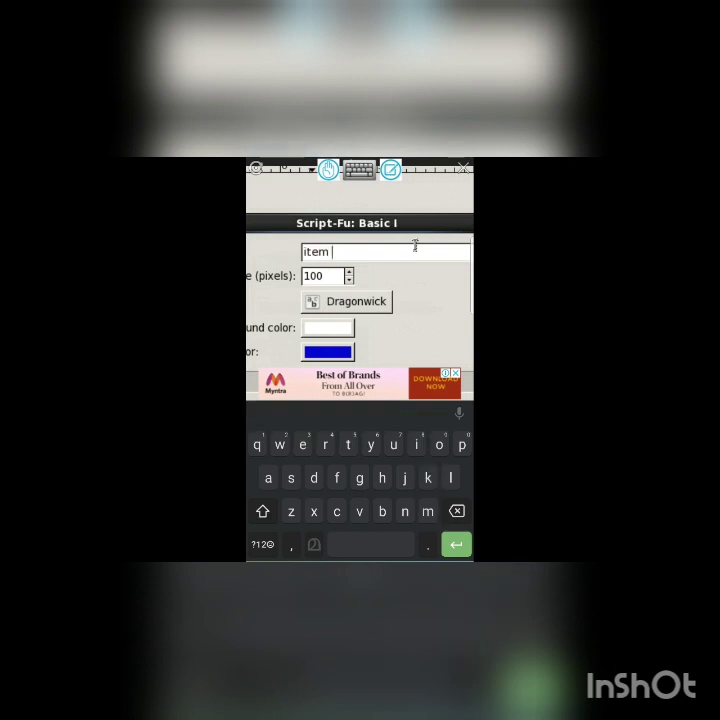
left_click(450, 270)
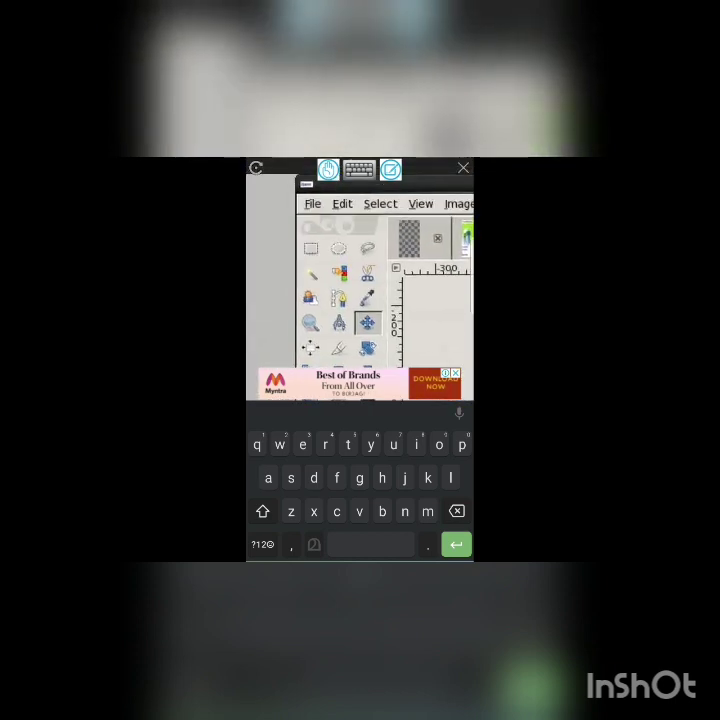
Step: Copy the visible 'item' logo and paste it into the poster as a new layer
left_click(343, 204)
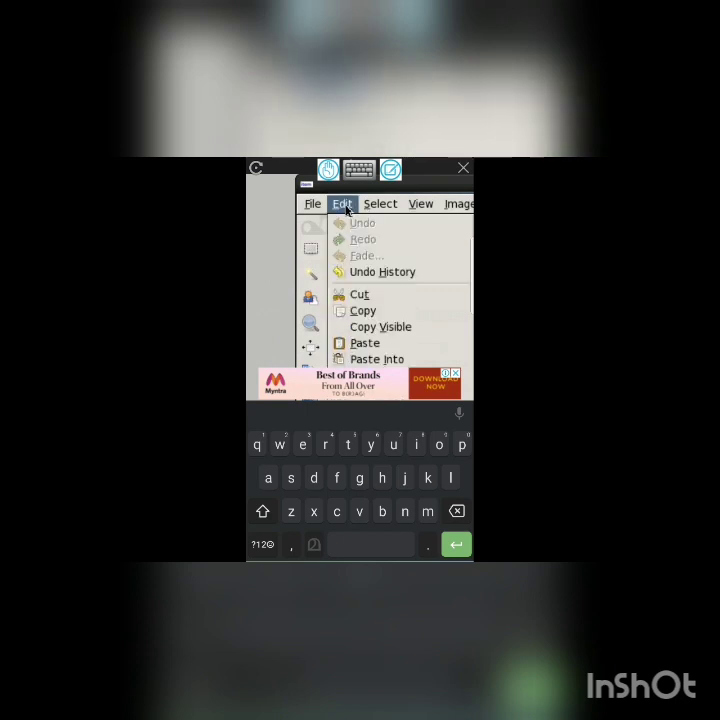
left_click(409, 293)
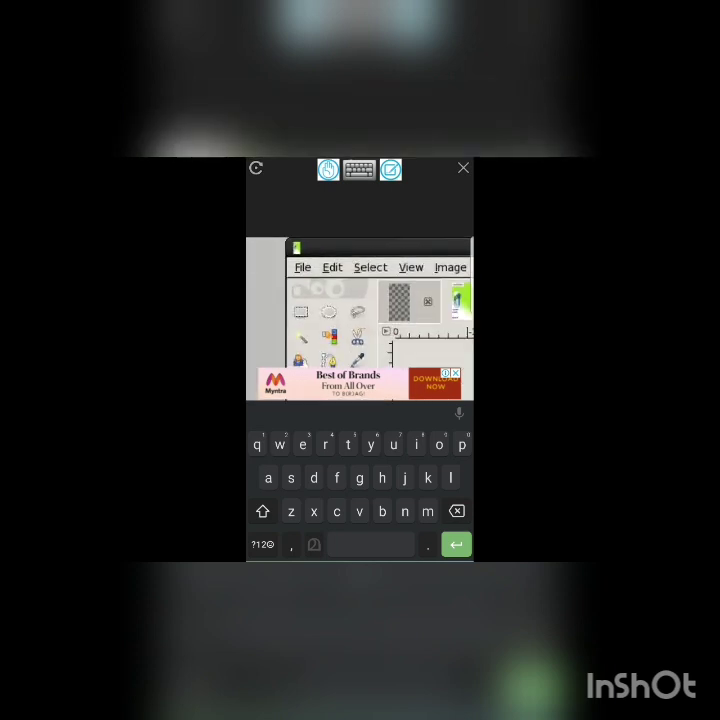
left_click(343, 272)
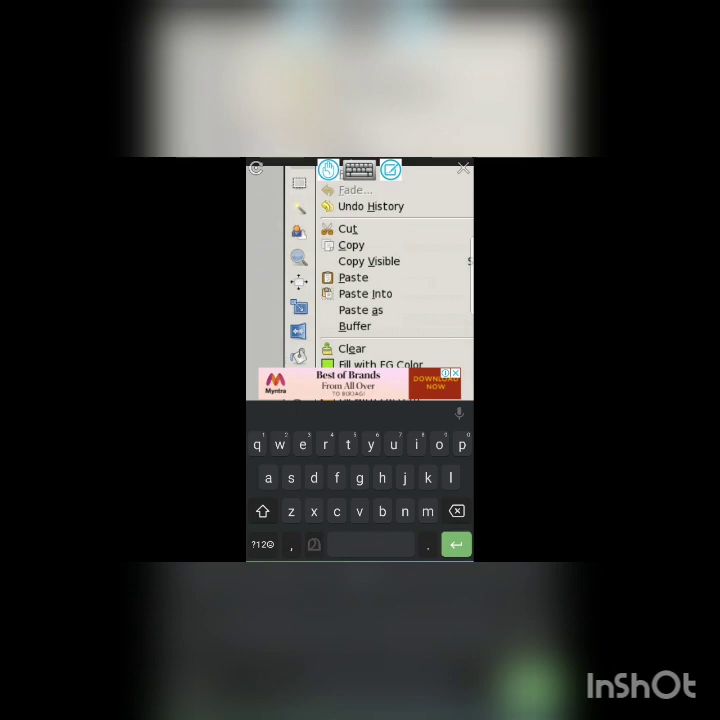
left_click(376, 318)
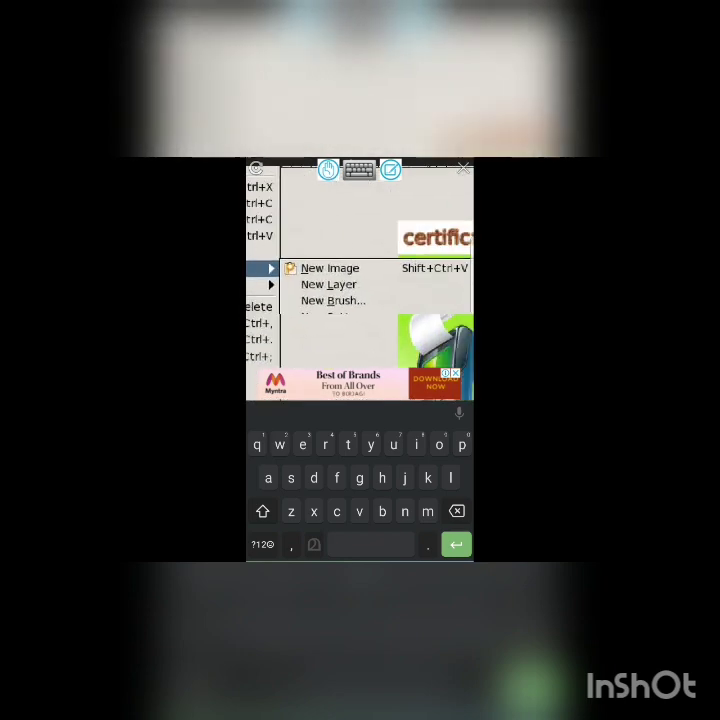
left_click(352, 287)
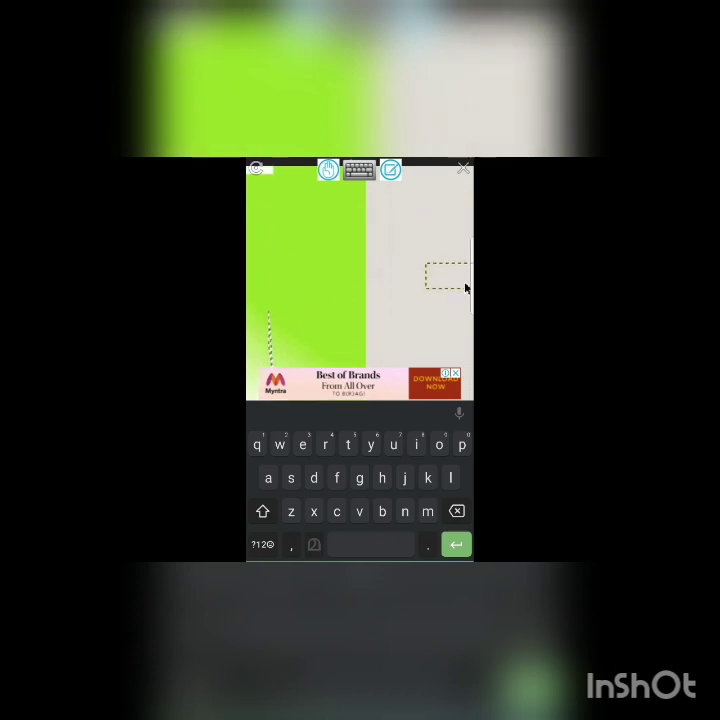
Step: Move the 'item' label onto the poster just below 'class'
mouse_move(450, 282)
left_mouse_down()
mouse_move(296, 313)
mouse_move(342, 196)
left_mouse_up()
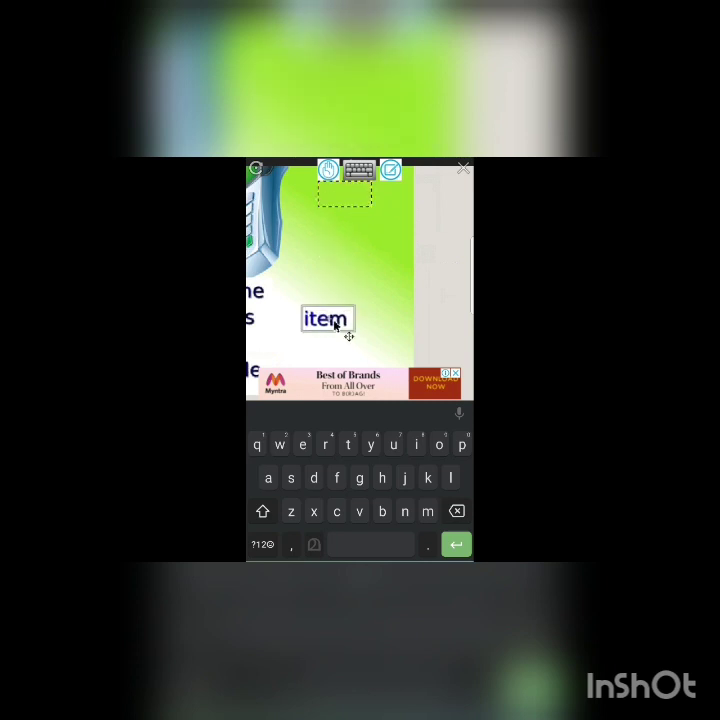
mouse_move(342, 196)
left_mouse_down()
mouse_move(352, 303)
mouse_move(447, 232)
mouse_move(341, 257)
left_mouse_up()
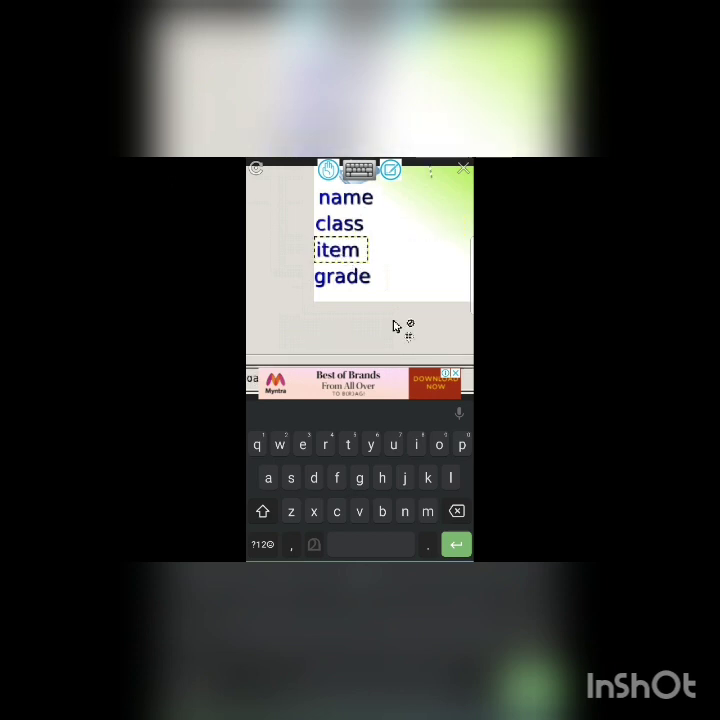
scroll(397, 326, "up", 3)
scroll(360, 270, "down", 2)
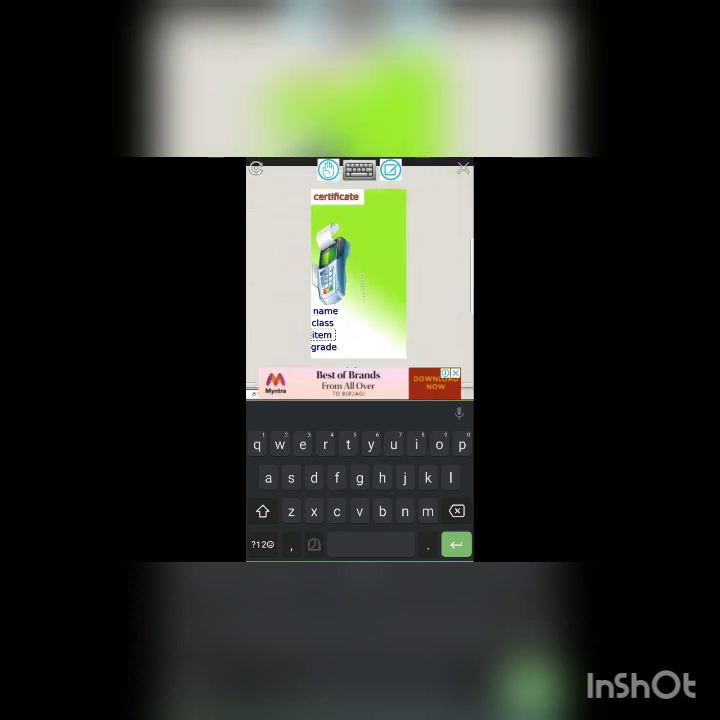
left_click_drag(358, 270, 369, 283)
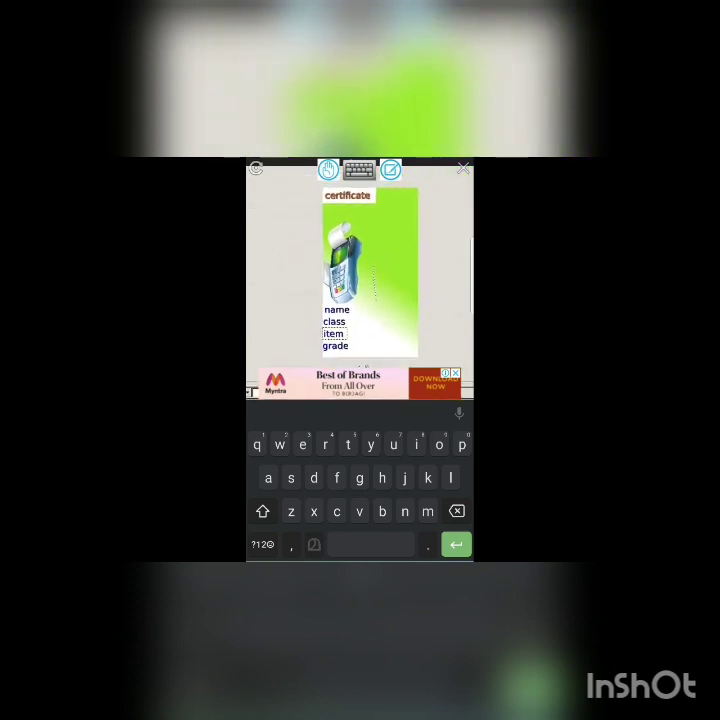
Step: Enlarge the card-machine image and shift it to the right
scroll(380, 290, "up", 2)
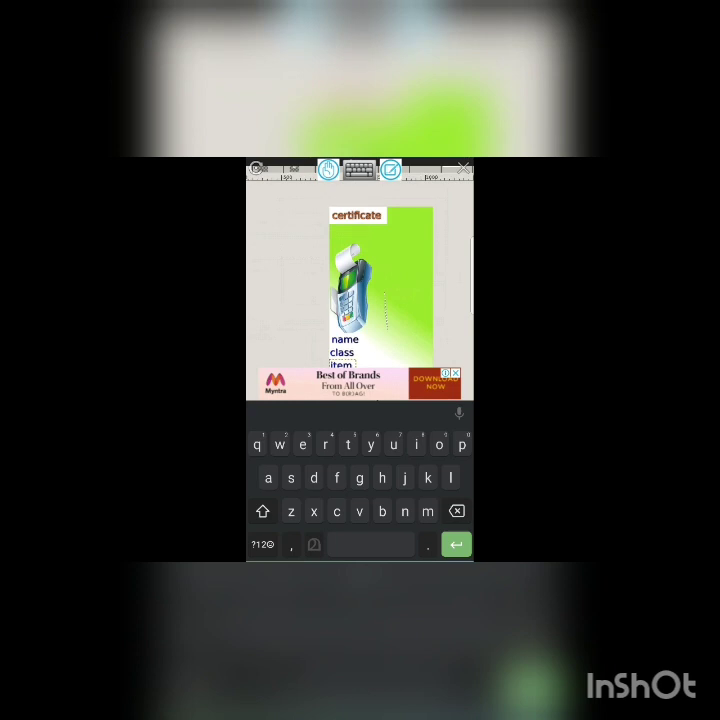
mouse_move(369, 297)
left_mouse_down()
mouse_move(409, 287)
mouse_move(412, 272)
left_mouse_up()
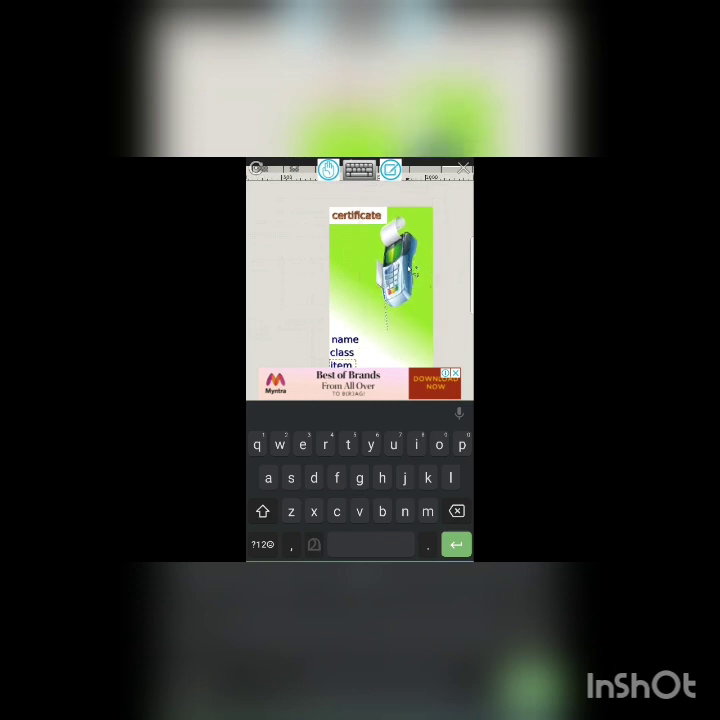
scroll(360, 270, "down", 3)
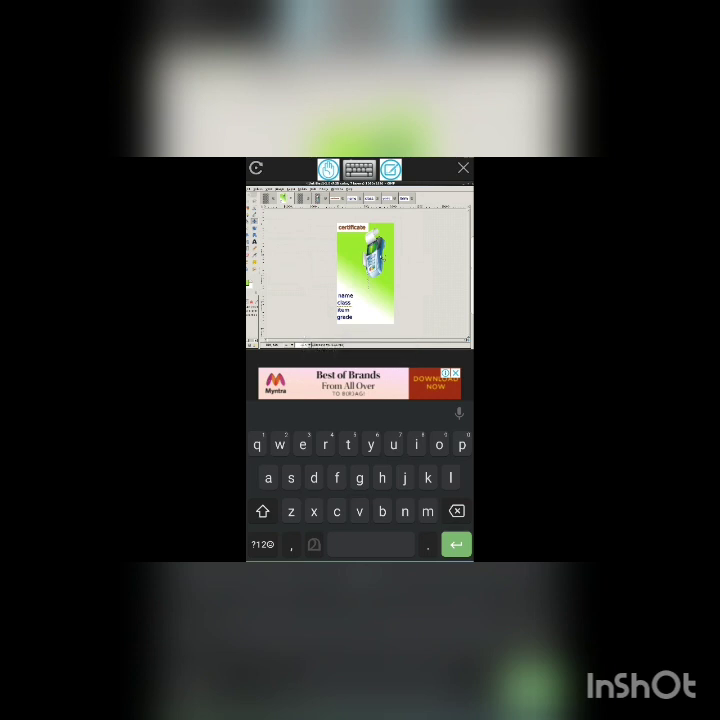
scroll(360, 270, "up", 3)
left_click_drag(300, 270, 460, 270)
left_click_drag(330, 280, 370, 310)
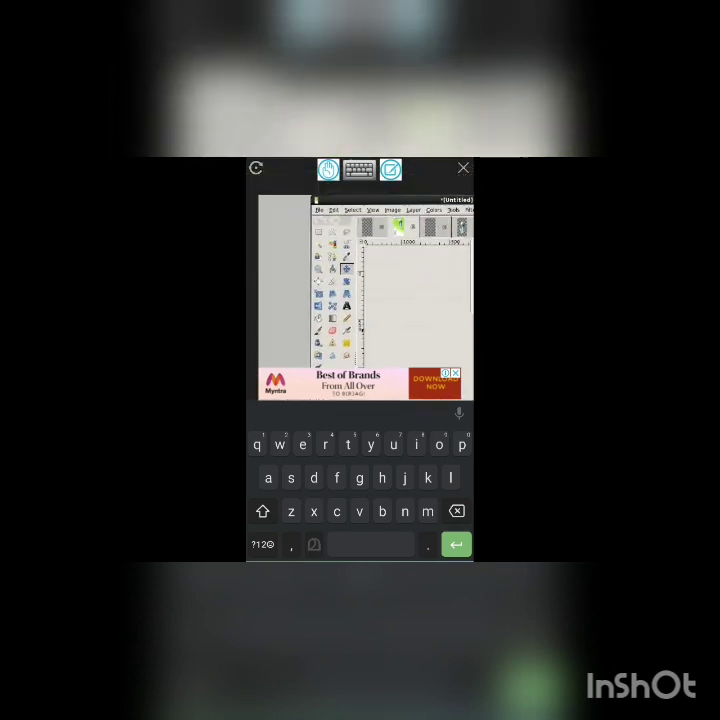
Step: Save the poster in XCF format as 'cert' inside the guest22 folder
left_click(331, 211)
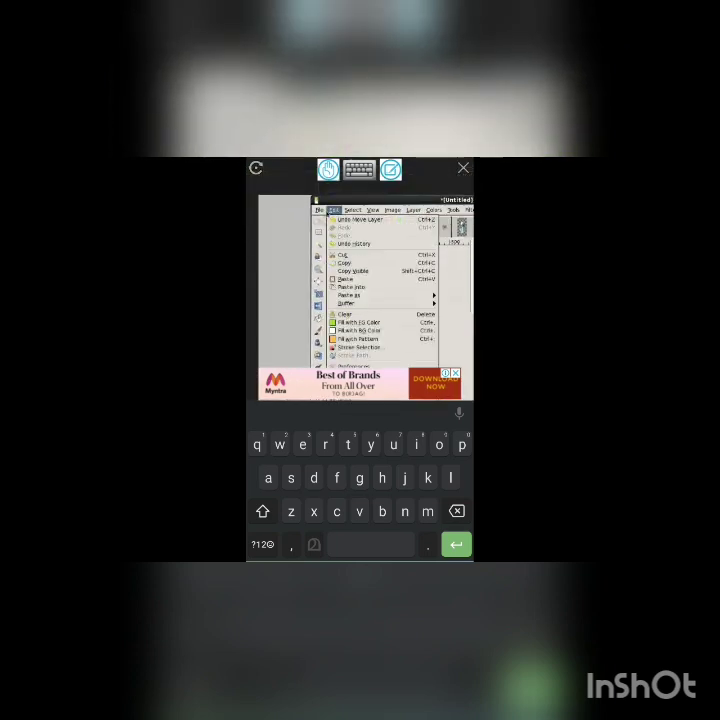
left_click(330, 212)
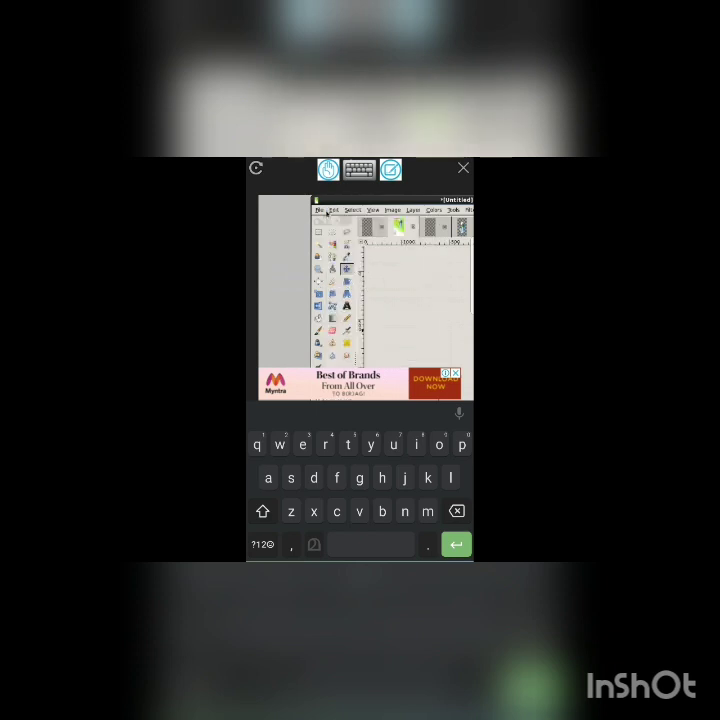
left_click(320, 211)
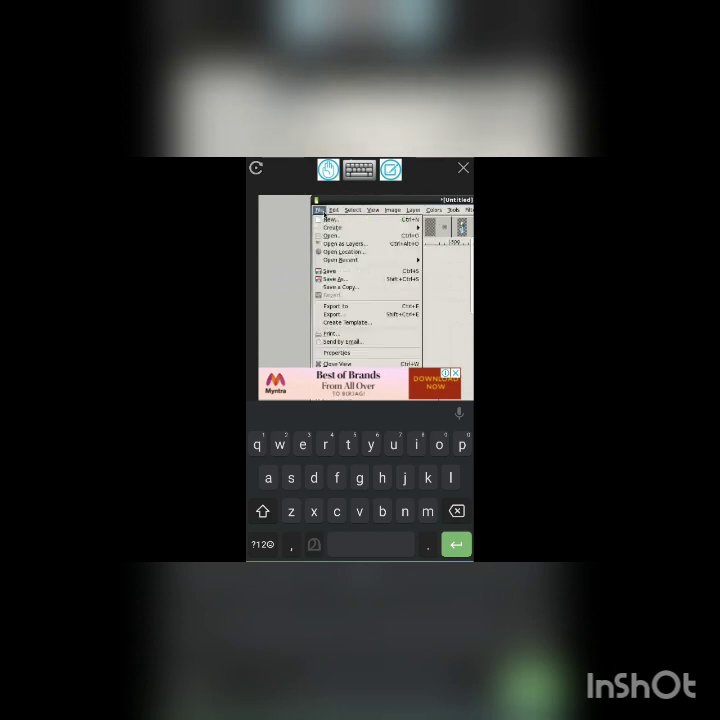
left_click(330, 271)
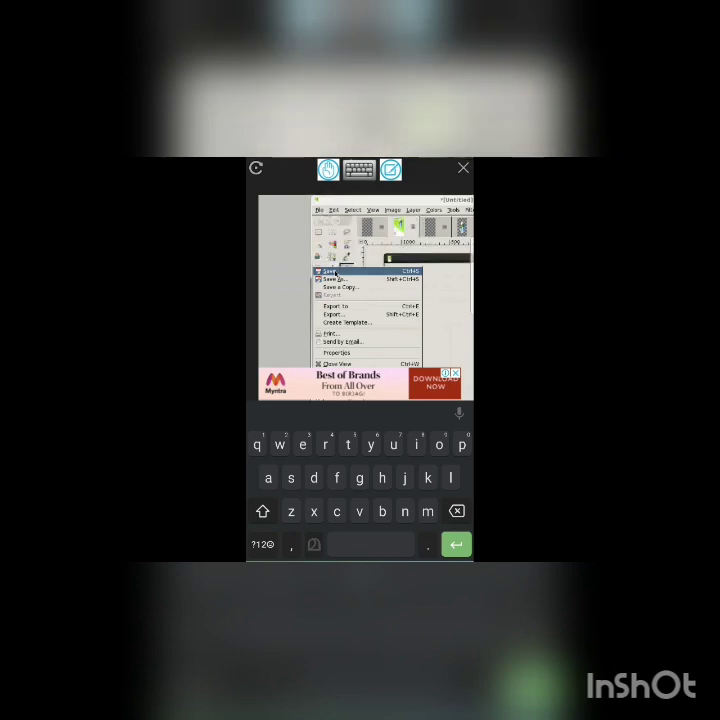
left_click_drag(331, 268, 249, 262)
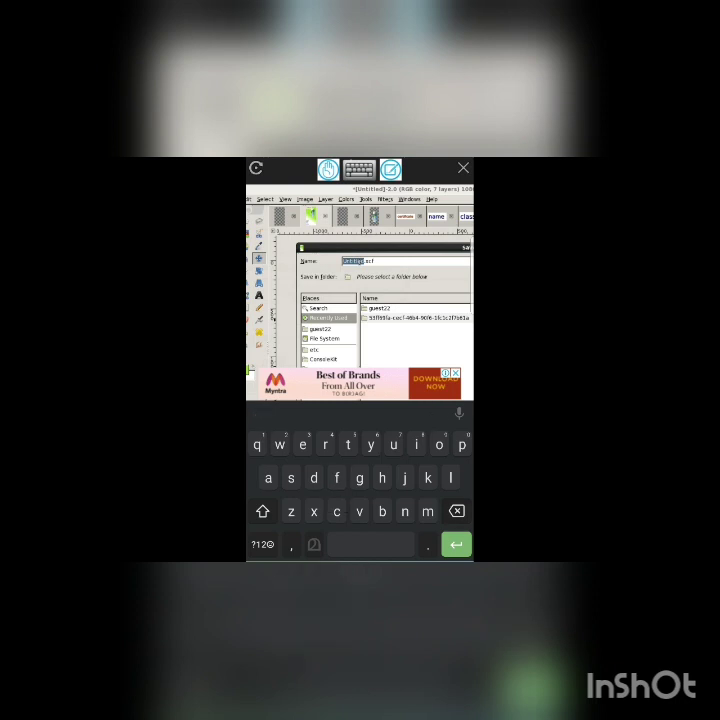
type("cert")
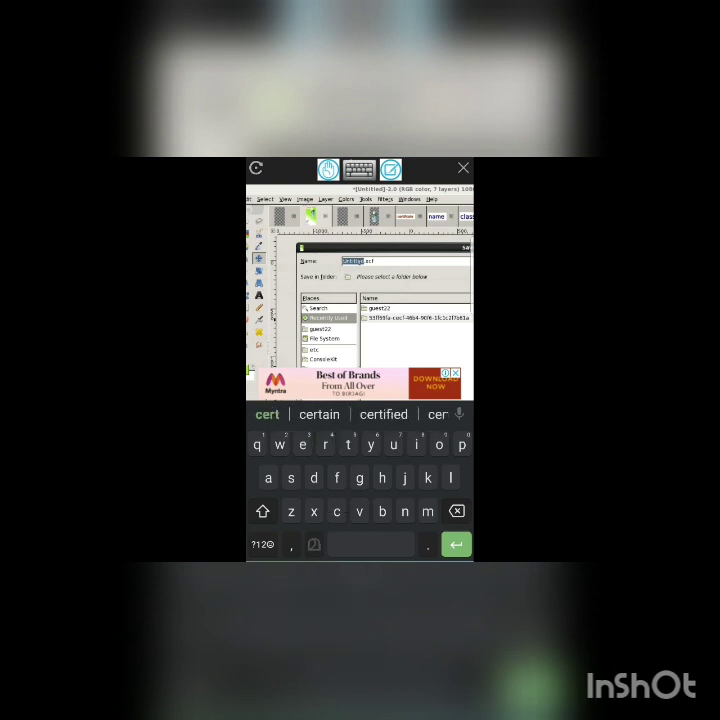
key("BackSpace")
key("BackSpace")
key("BackSpace")
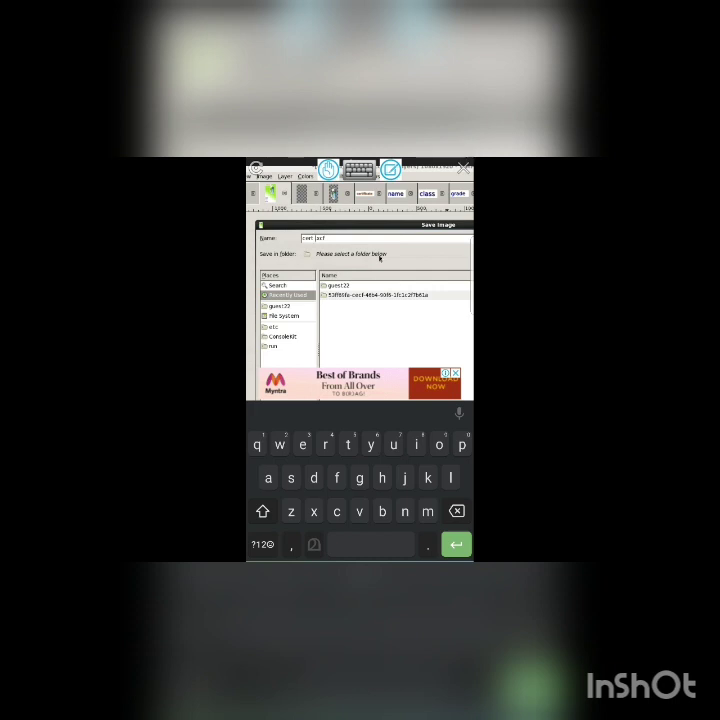
left_click(344, 287)
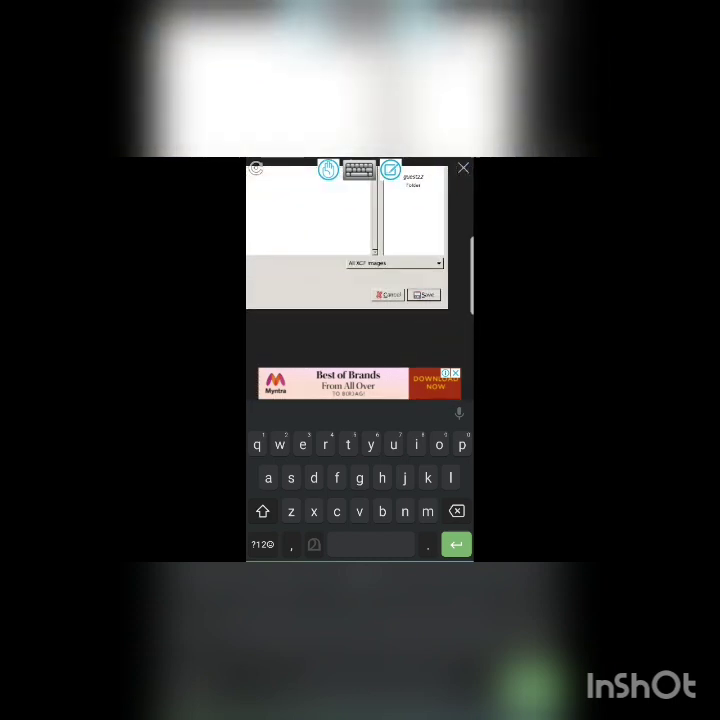
left_click(428, 295)
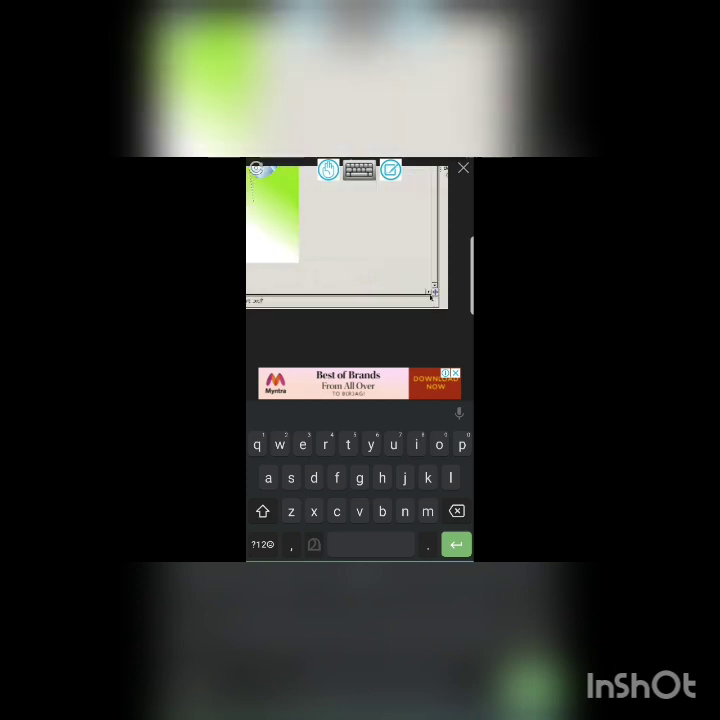
scroll(345, 235, "down", 3)
scroll(356, 265, "up", 2)
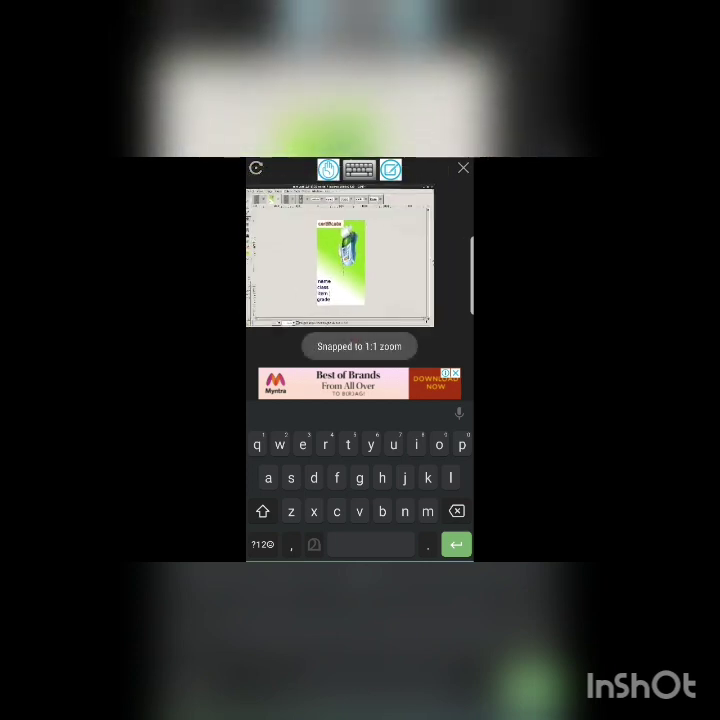
scroll(356, 265, "up", 2)
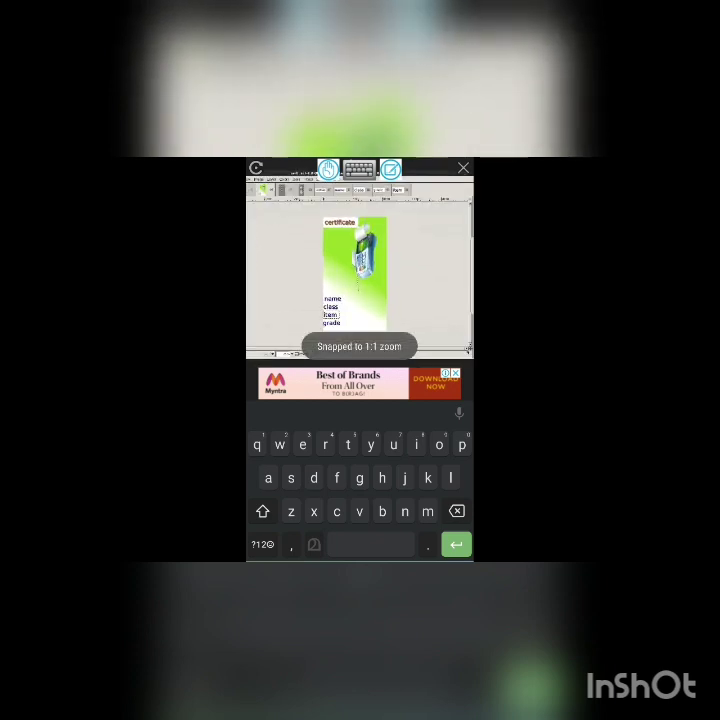
scroll(356, 270, "up", 3)
left_click_drag(365, 300, 368, 228)
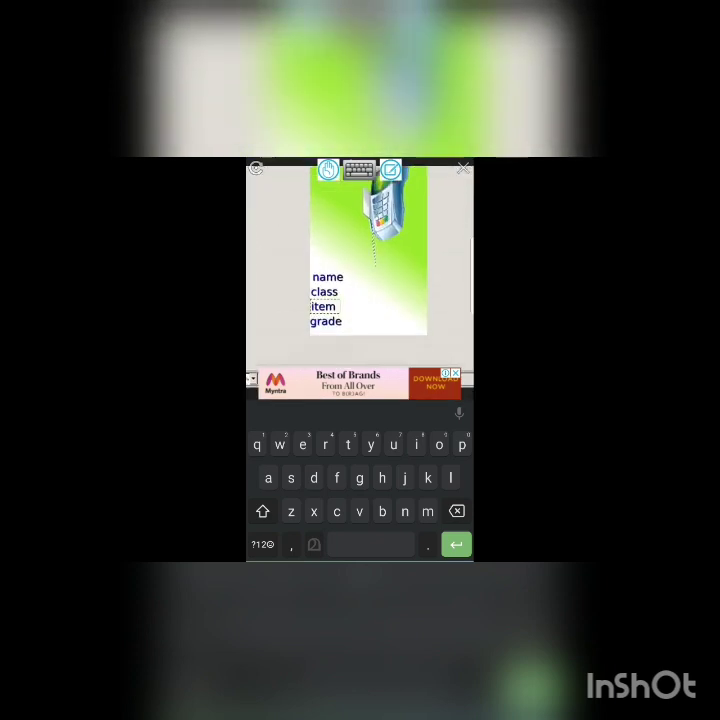
scroll(360, 270, "up", 2)
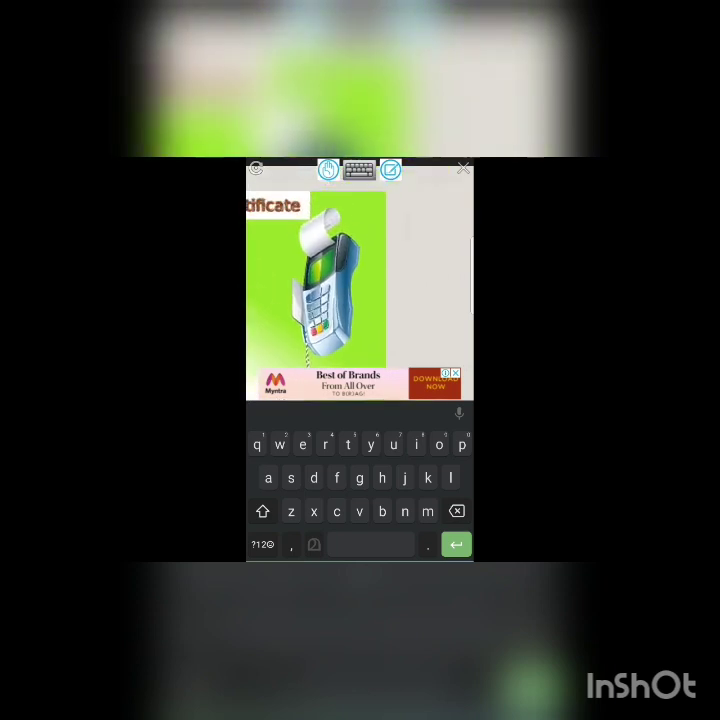